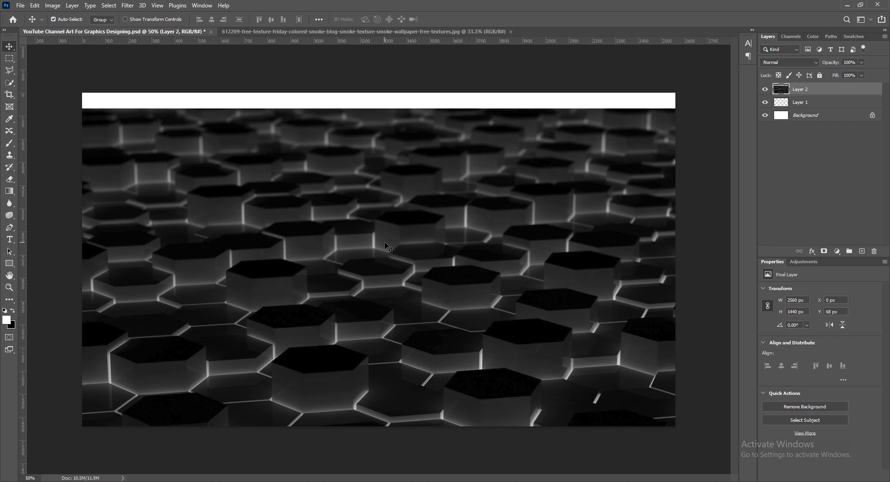
- Stretch and move the hexagon texture with Free Transform so it covers the whole banner
key(ctrl+t)
drag(379, 443, 379, 481)
drag(418, 345, 415, 301)
key(Return)
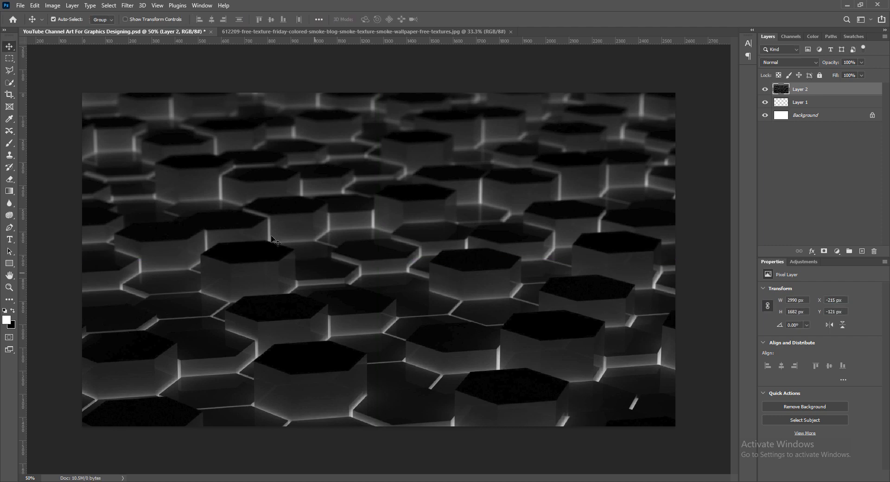
- Raise the hexagon texture's vibrance to +88
click(52, 5)
mouse_move(65, 27)
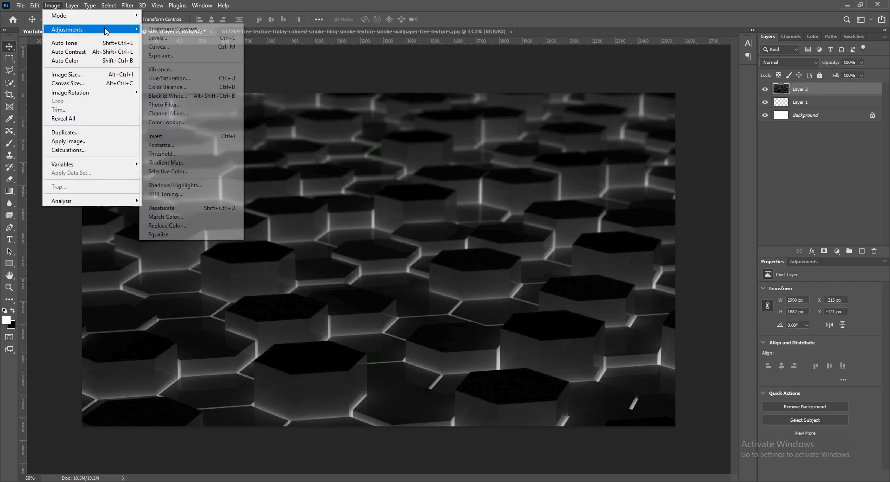
click(163, 70)
drag(660, 101, 705, 106)
key(Return)
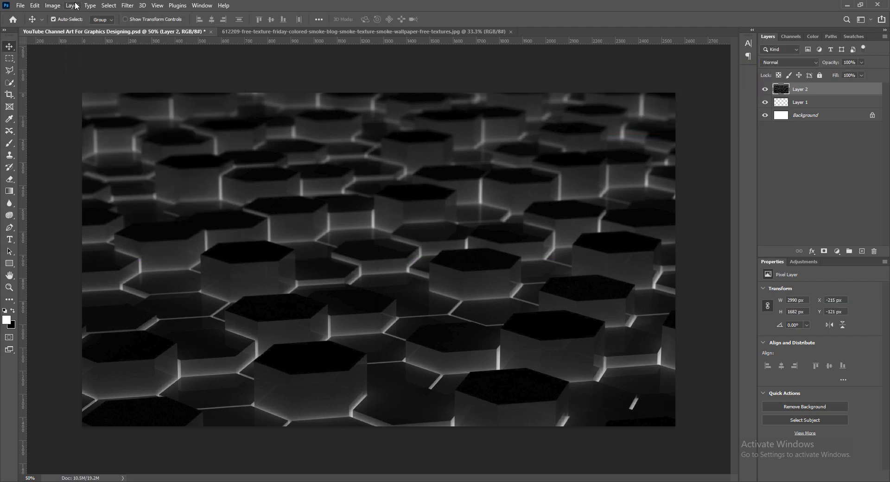
- Set the hexagon texture's contrast to 45 with Brightness/Contrast
click(52, 5)
click(153, 28)
drag(649, 95, 669, 96)
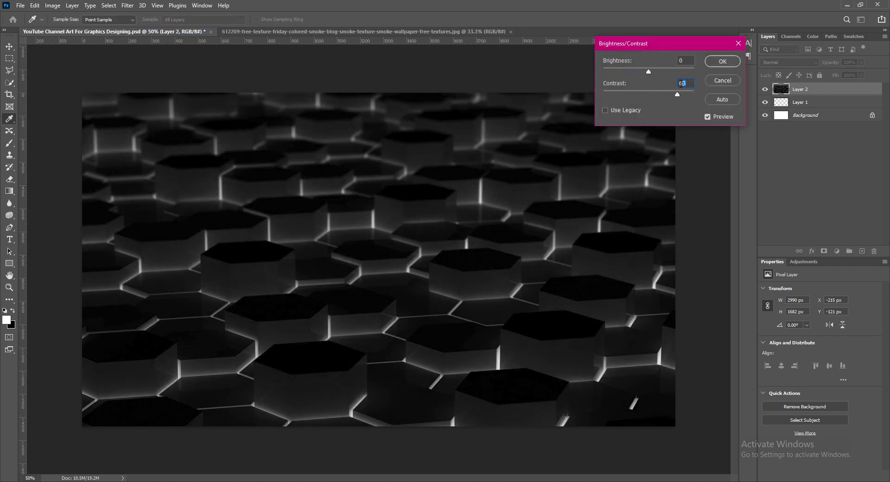
text(45)
click(723, 61)
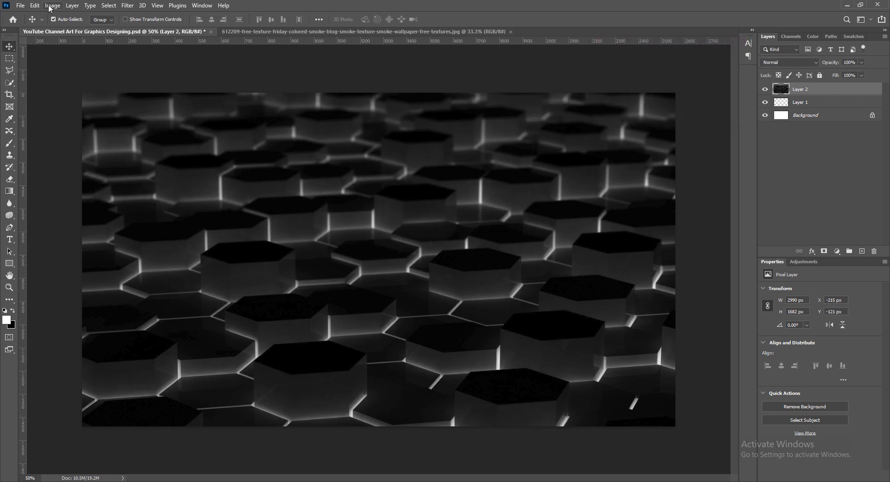
click(52, 5)
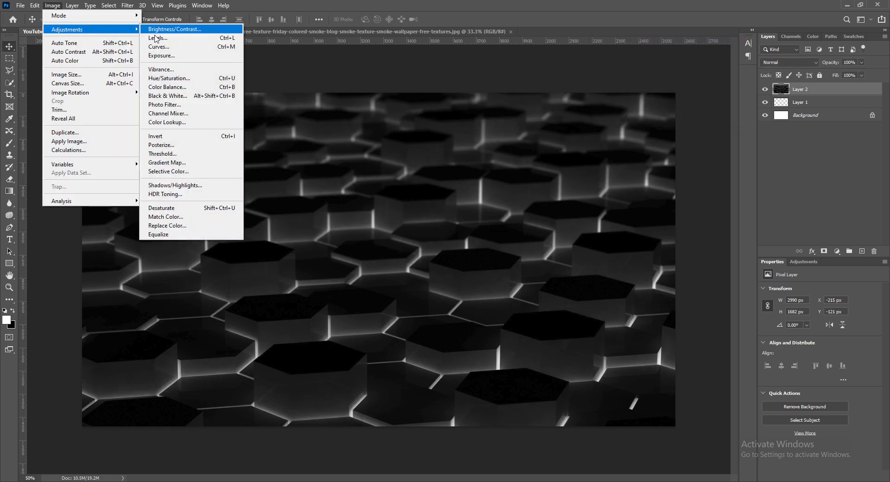
- Darken the hexagon background with a Curves adjustment
click(157, 45)
drag(394, 82, 551, 82)
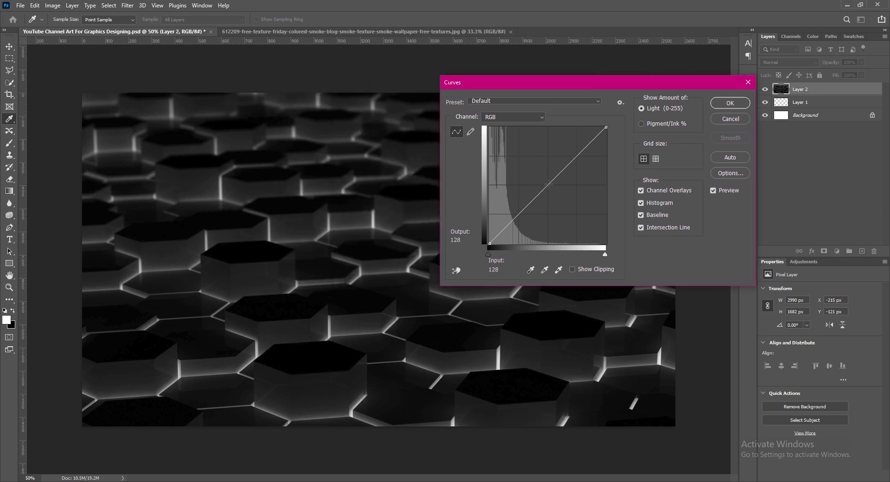
drag(548, 185, 557, 166)
click(729, 103)
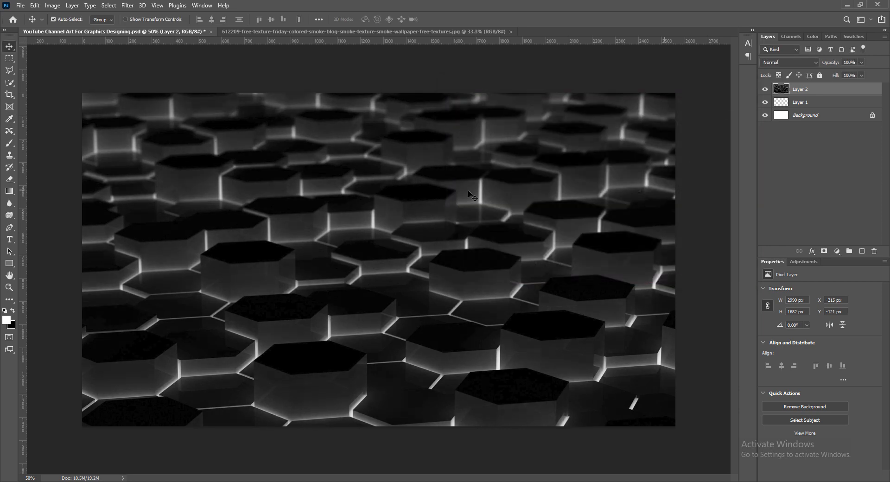
- Tint the hexagons purple with Color Balance toward magenta, save, and bring up the smoke image
click(52, 5)
click(171, 92)
drag(618, 142, 634, 152)
click(598, 145)
click(724, 110)
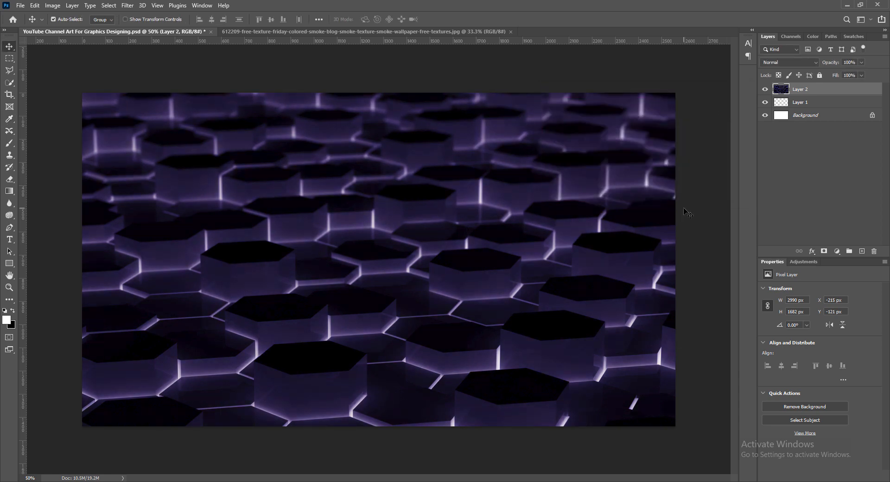
key(ctrl+s)
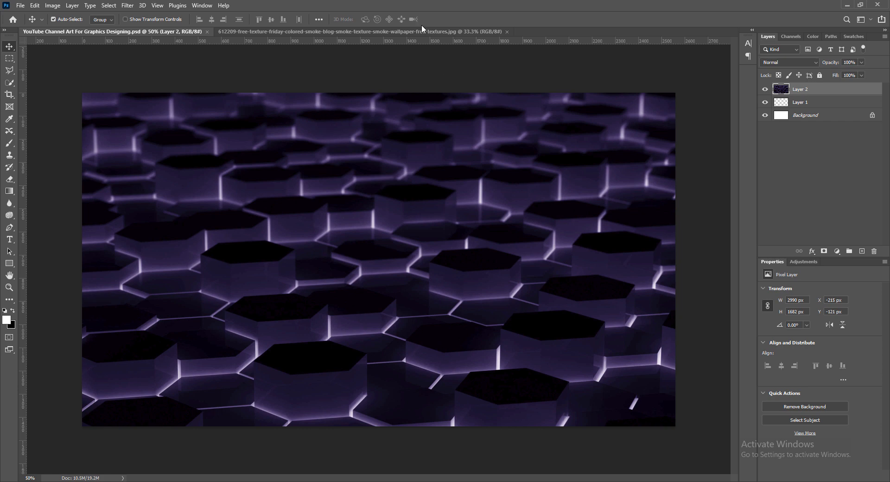
click(422, 32)
- Copy the smoke image into the banner as a new layer and roughly position it
drag(113, 35, 385, 239)
click(508, 31)
drag(313, 207, 339, 246)
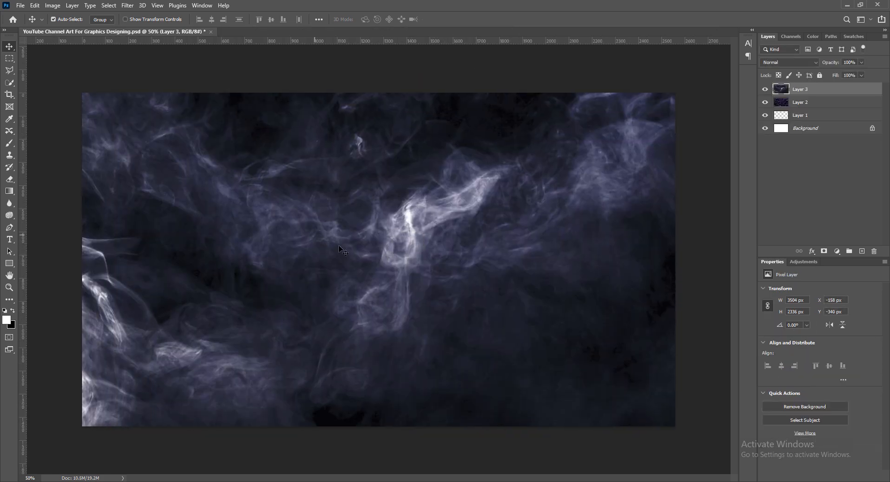
drag(535, 322, 389, 221)
- Flip the smoke layer horizontally and vertically and rotate it 90° with Free Transform
key(ctrl+t)
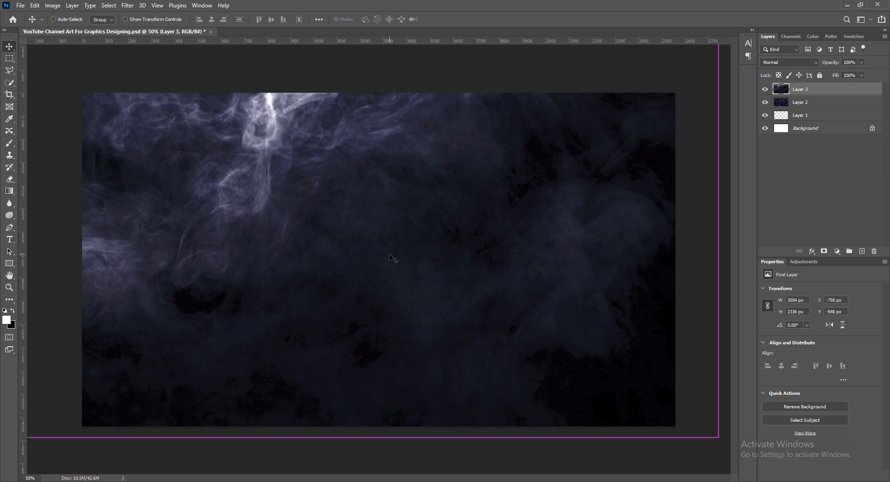
right_click(358, 245)
click(384, 426)
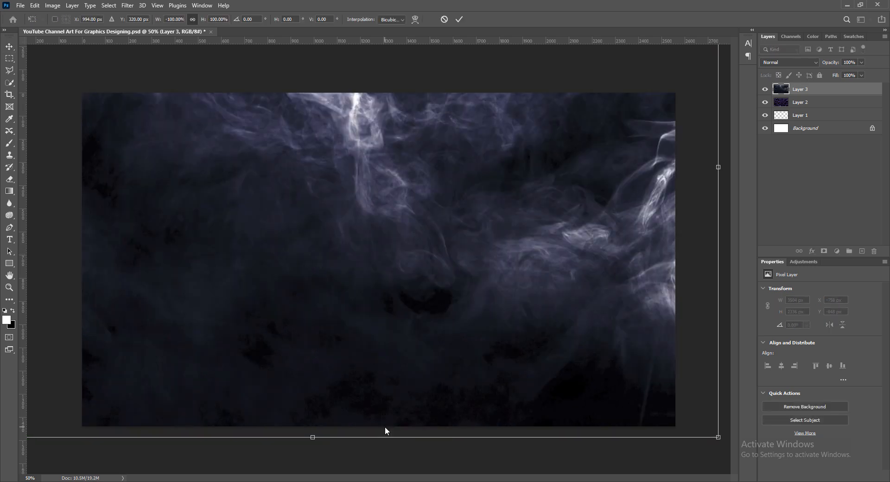
right_click(384, 267)
click(414, 423)
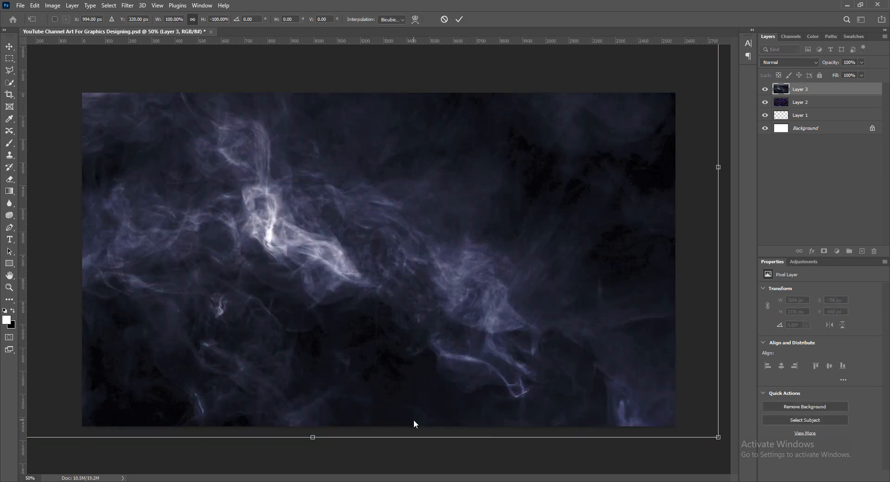
right_click(337, 290)
click(382, 439)
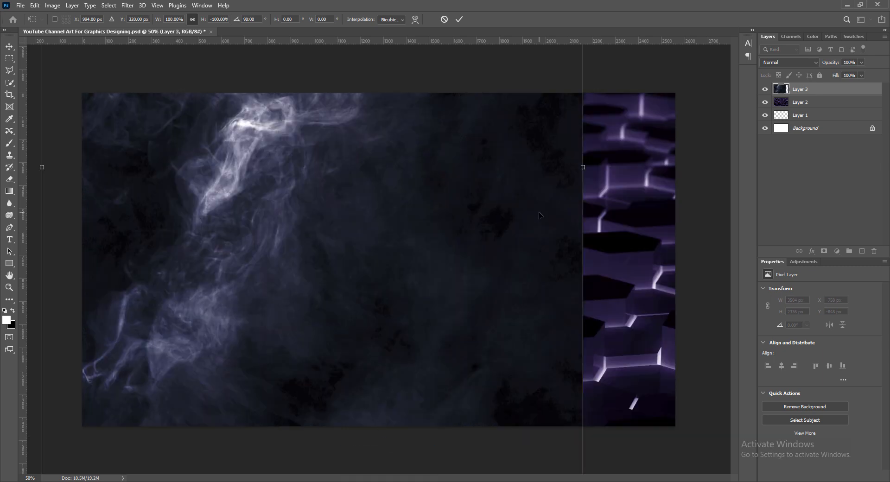
right_click(473, 221)
click(503, 408)
- Scale the smoke to about 119% and reposition it to fill the banner
drag(452, 241, 475, 246)
drag(607, 171, 710, 174)
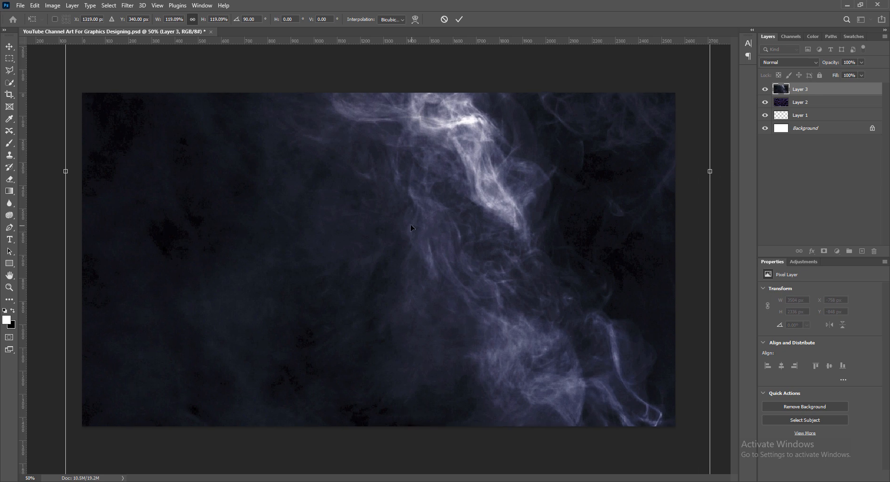
drag(478, 120, 448, 291)
drag(562, 258, 540, 250)
drag(545, 321, 569, 257)
click(461, 17)
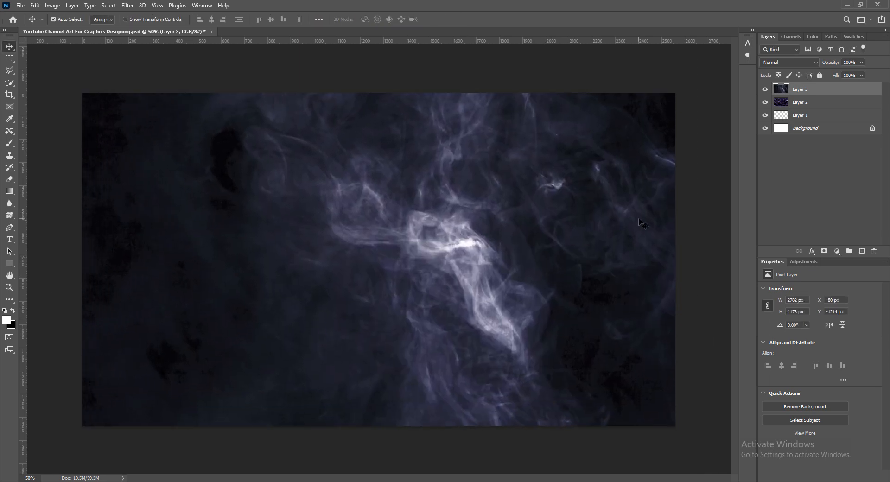
- Raise the smoke layer's vibrance so it turns bluer
click(52, 5)
mouse_move(65, 29)
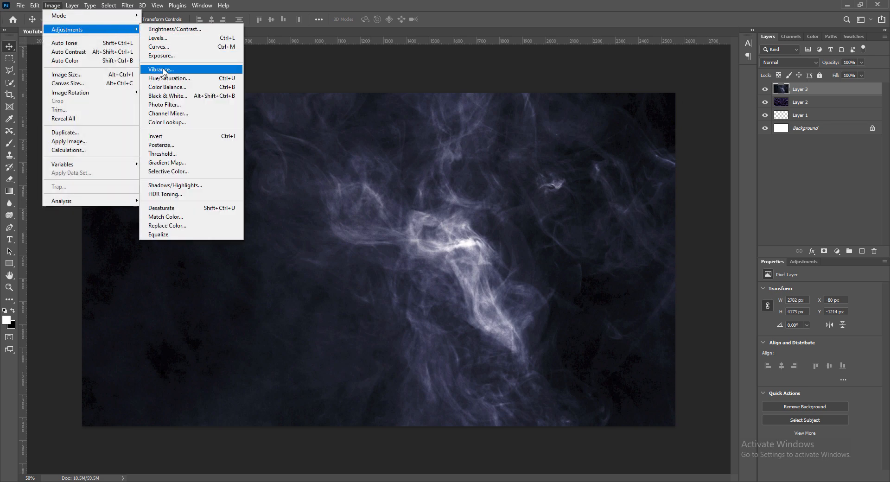
click(158, 71)
drag(661, 103, 744, 102)
click(735, 87)
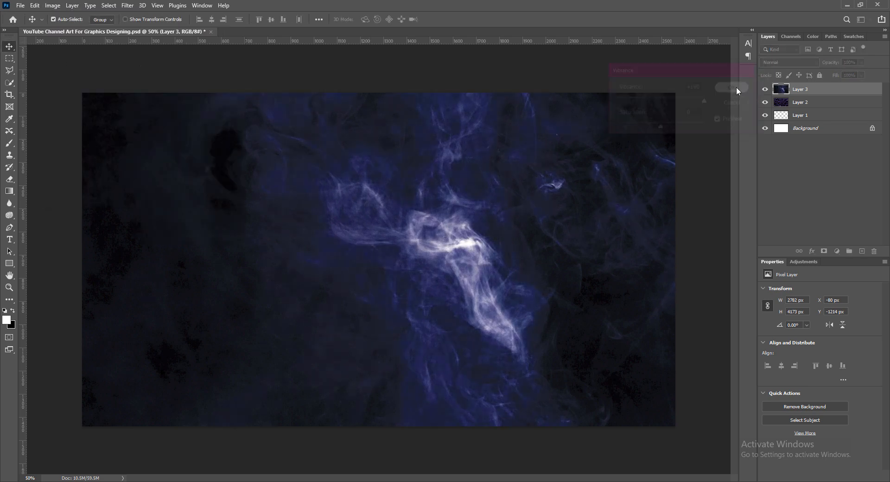
- Increase the smoke layer's brightness and contrast
click(53, 5)
mouse_move(100, 34)
click(172, 29)
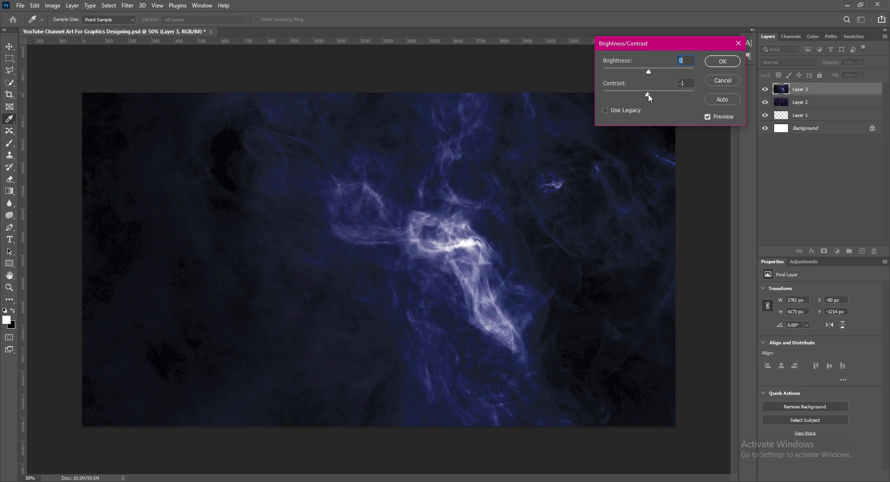
drag(649, 96, 672, 94)
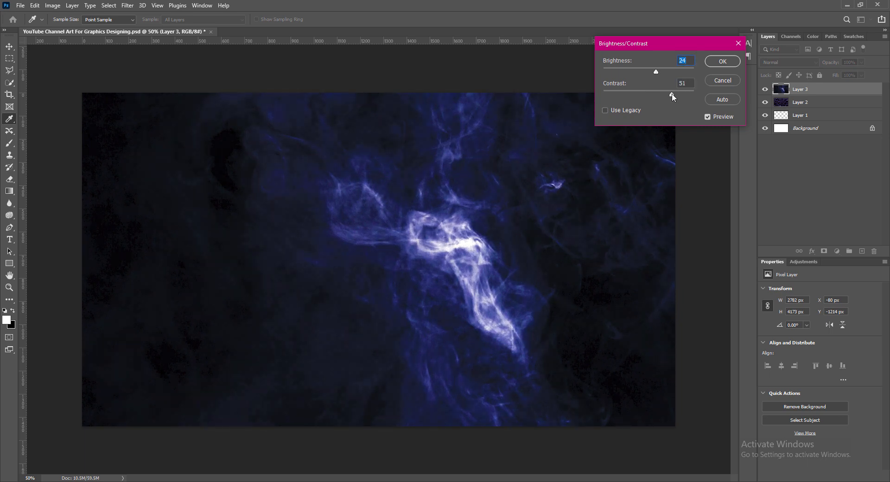
click(721, 62)
- Apply a Color Balance of +21, -45, -18 to tint the smoke violet-purple
click(53, 5)
mouse_move(84, 29)
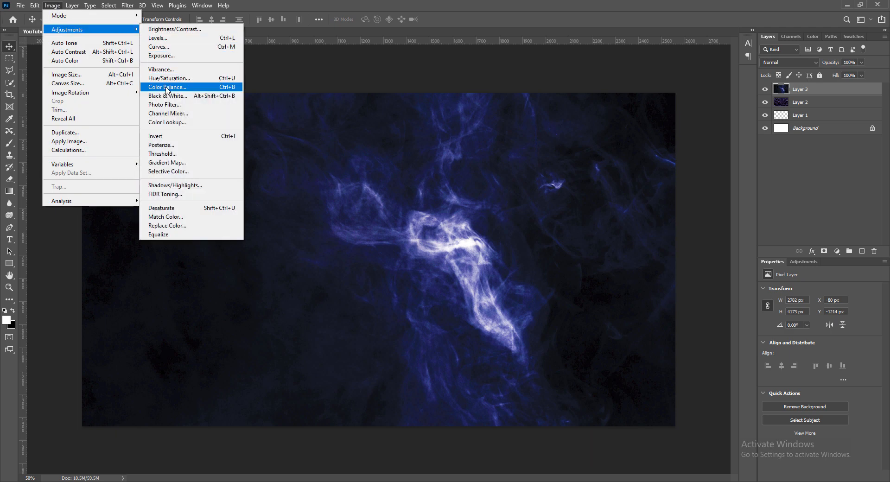
click(168, 87)
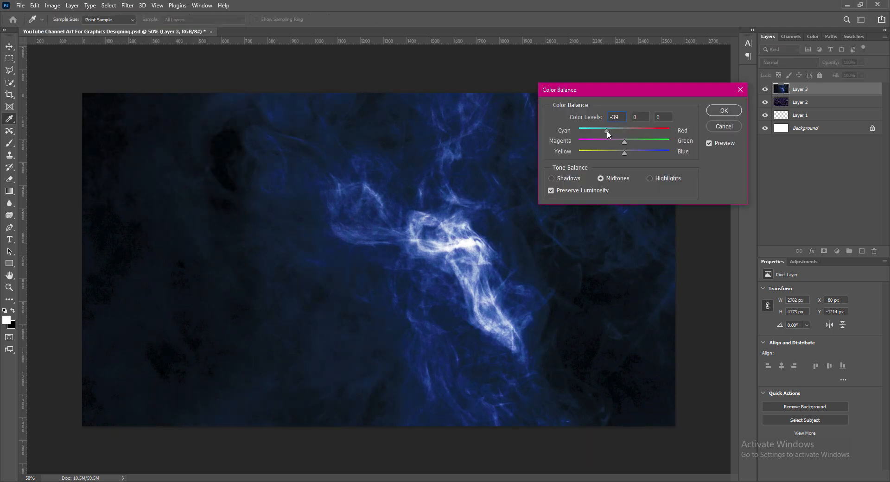
drag(624, 141, 605, 141)
mouse_move(625, 152)
mouse_down()
mouse_move(603, 143)
mouse_move(616, 153)
mouse_up()
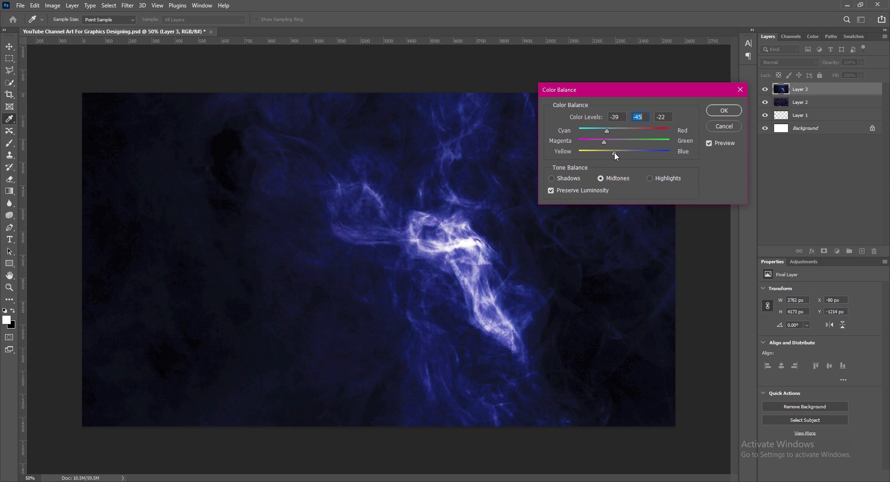
drag(616, 153, 615, 153)
click(660, 117)
drag(607, 130, 633, 132)
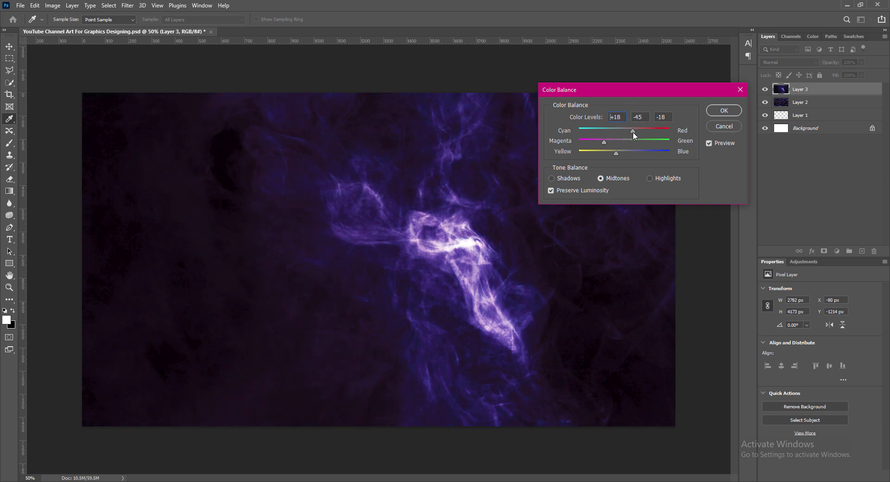
click(723, 111)
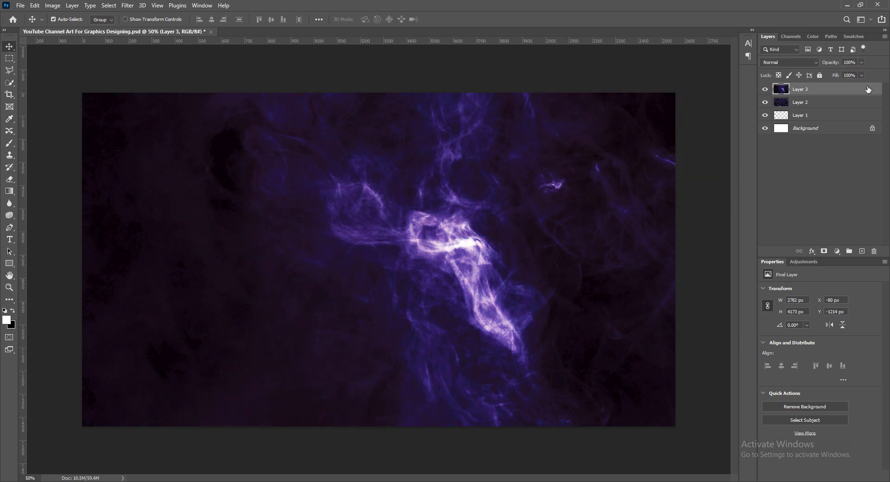
- Set the smoke layer's opacity to 75%
click(861, 62)
mouse_move(863, 73)
mouse_down()
mouse_move(834, 75)
mouse_move(846, 74)
mouse_up()
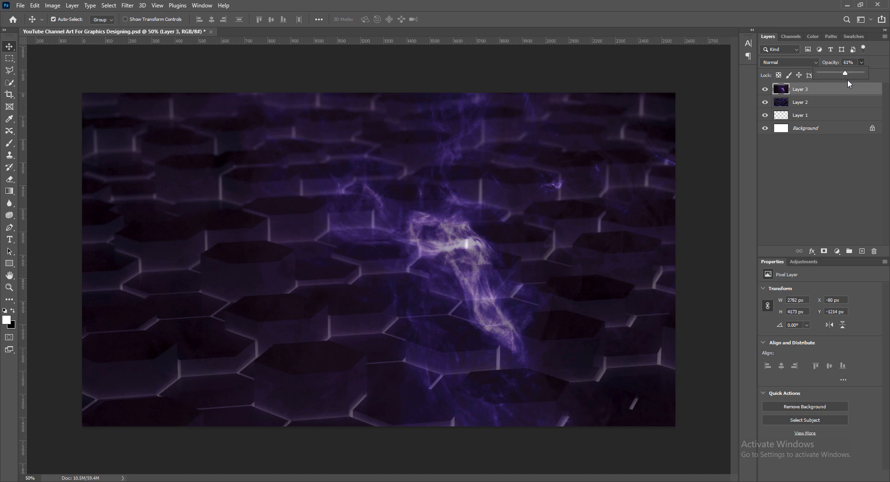
drag(846, 73, 853, 77)
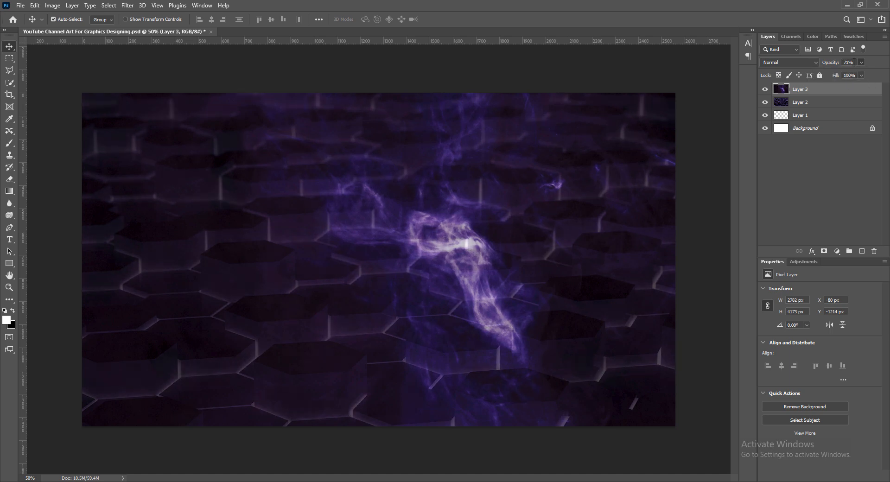
click(851, 63)
- Apply an S-shaped Curves adjustment to brighten the smoke glow and add contrast
click(53, 6)
mouse_move(113, 30)
click(160, 46)
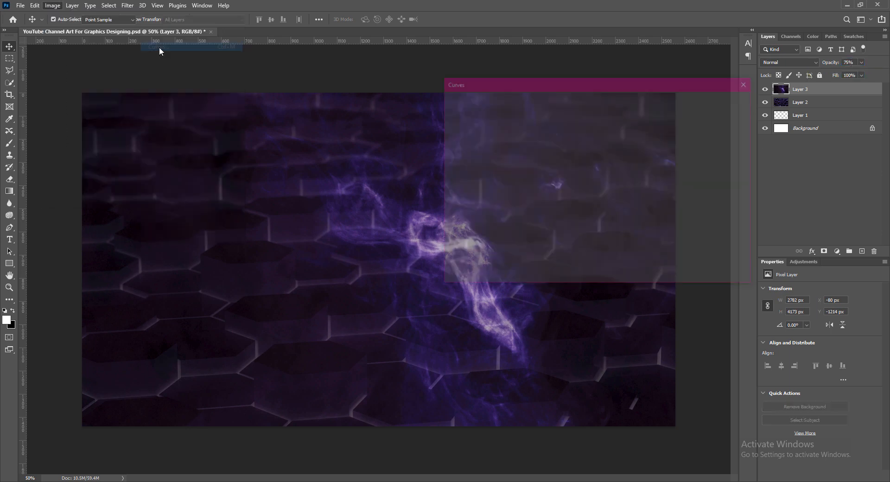
drag(145, 173, 173, 143)
mouse_move(116, 200)
mouse_down()
mouse_move(139, 213)
mouse_move(125, 202)
mouse_up()
drag(173, 144, 162, 145)
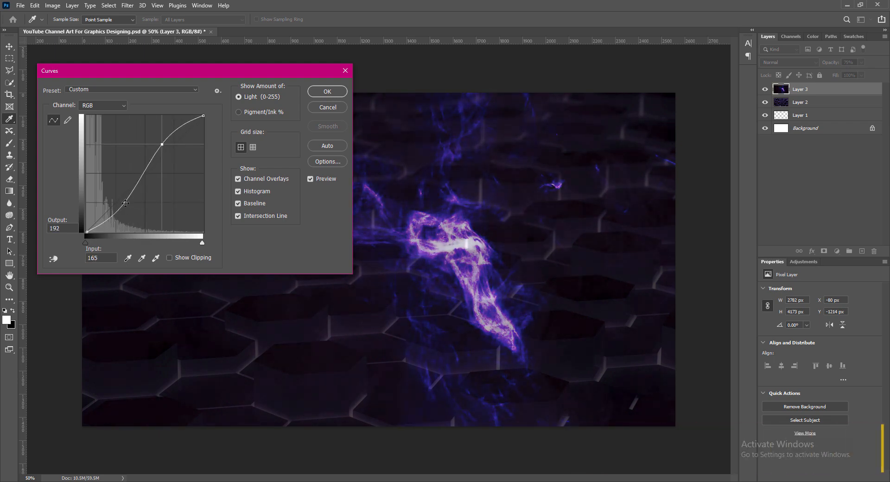
mouse_move(125, 203)
mouse_down()
mouse_move(114, 200)
mouse_move(131, 192)
mouse_up()
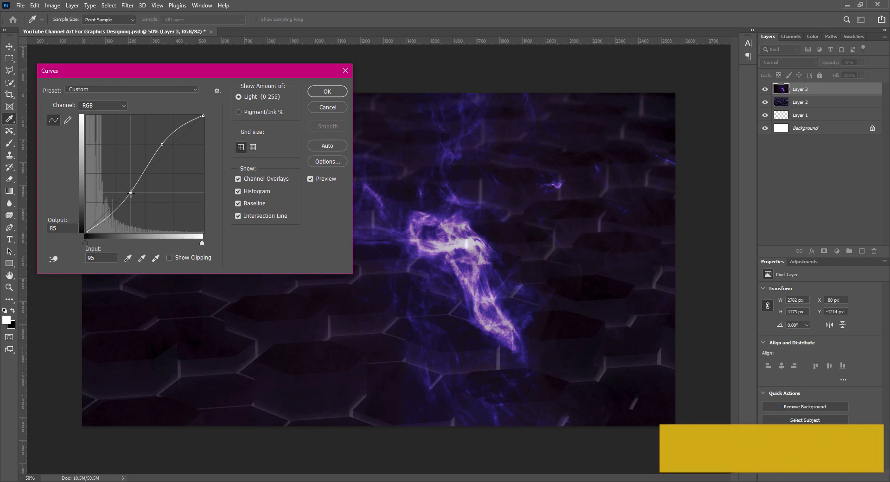
- Enlarge the smoke to about 107%, shift it up and left, and save
key(Return)
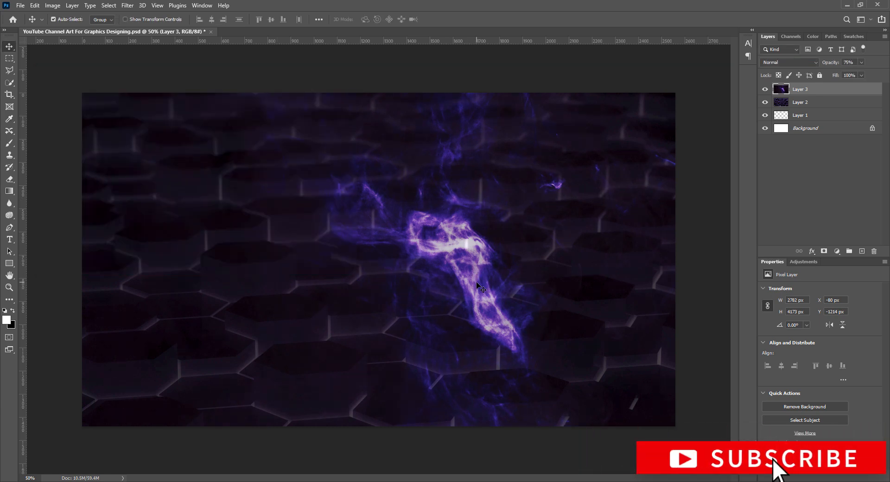
key(ctrl+t)
drag(472, 283, 442, 264)
drag(676, 277, 724, 277)
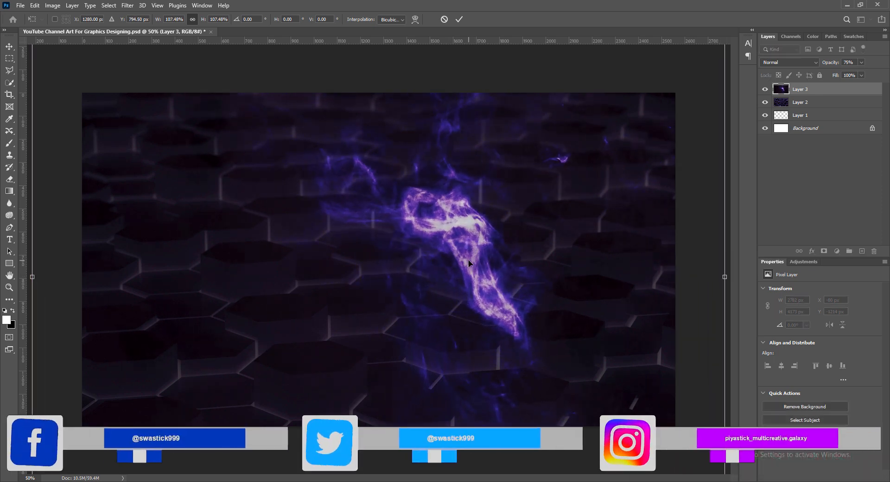
drag(468, 259, 429, 253)
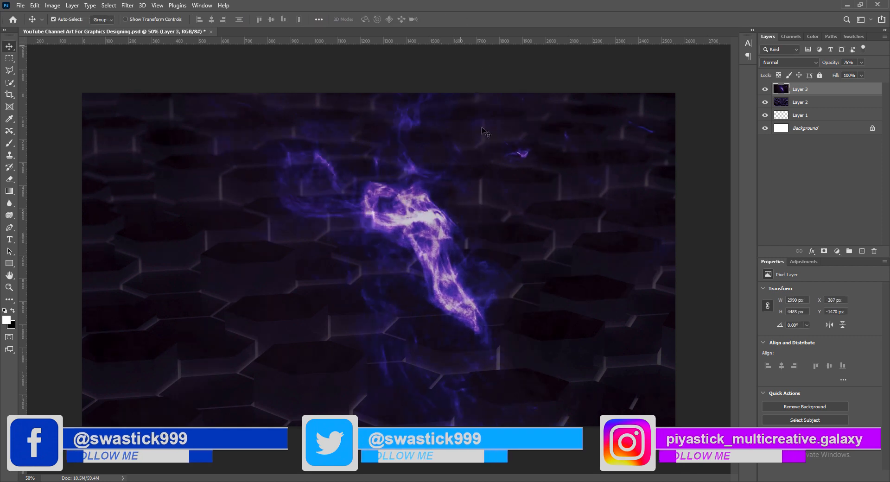
key(Return)
key(ctrl+s)
- Add a new empty layer and choose the Rectangle tool
click(862, 250)
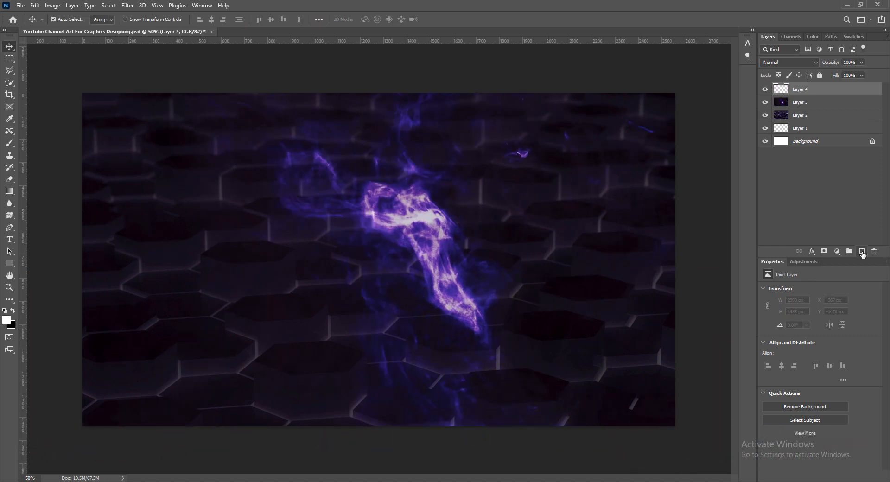
right_click(9, 263)
click(42, 307)
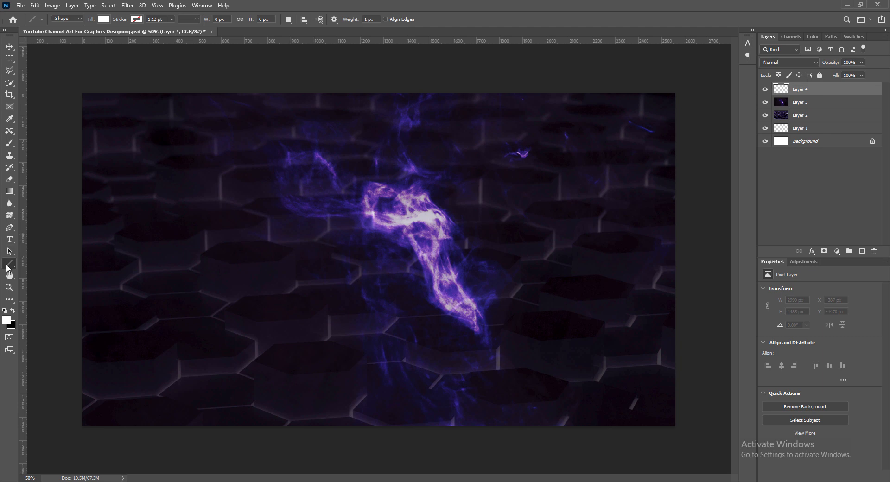
right_click(10, 263)
click(41, 263)
- Create a 2560 × 423 px rectangle with 0 corner radius
click(344, 246)
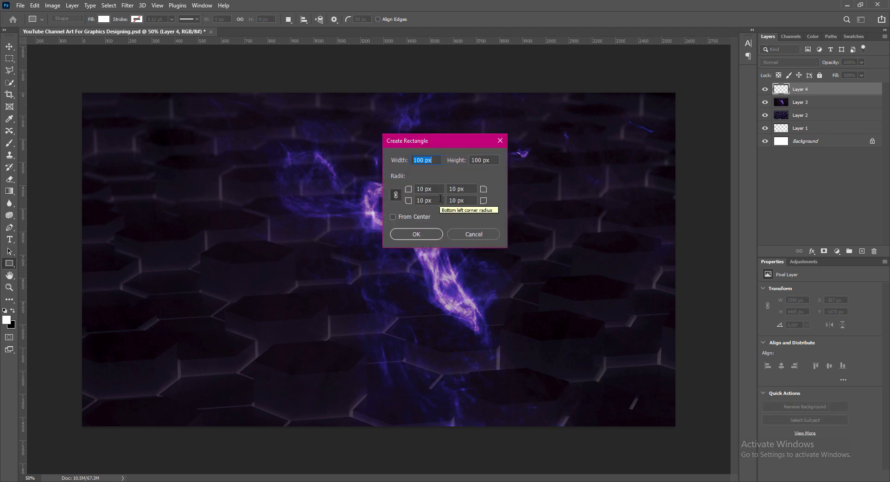
text(2560)
key(Tab)
text(423)
key(Tab)
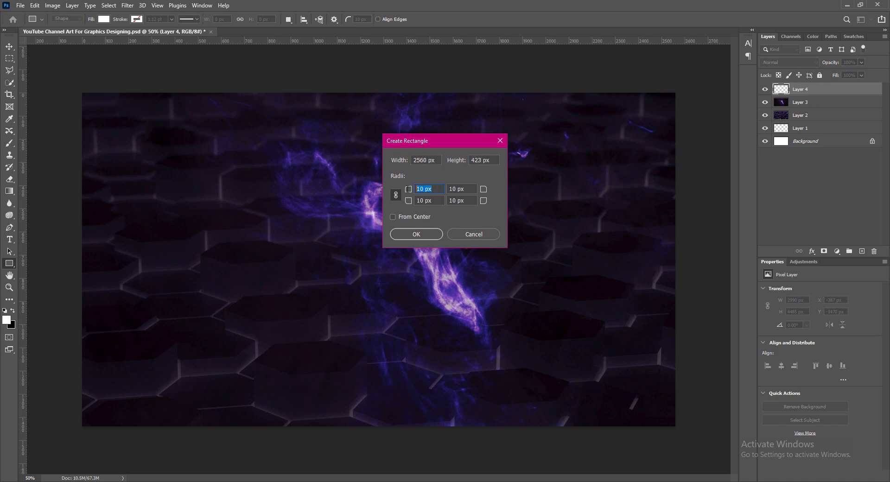
text(0)
click(468, 189)
click(420, 235)
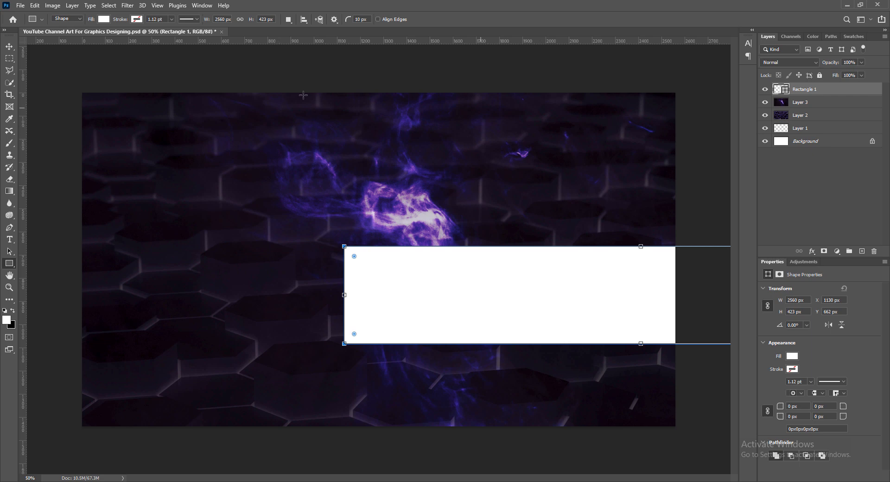
- Centre the rectangle horizontally and vertically relative to the canvas
click(304, 19)
click(330, 104)
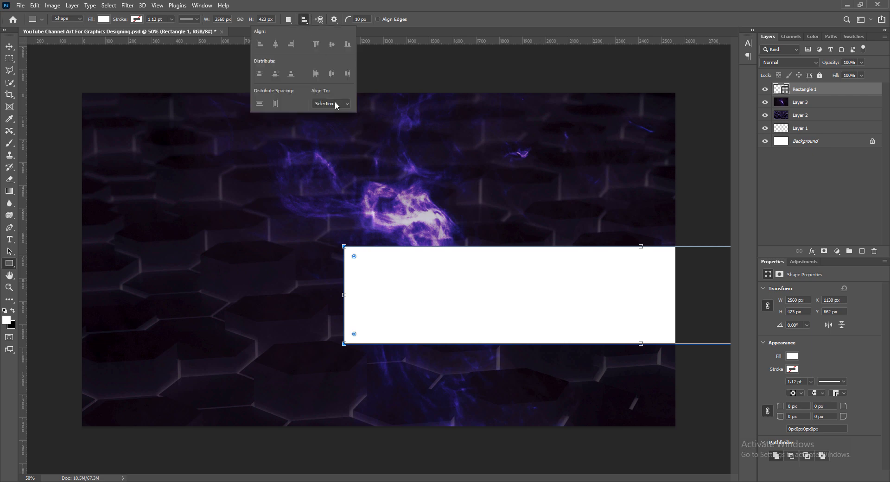
click(330, 117)
click(276, 45)
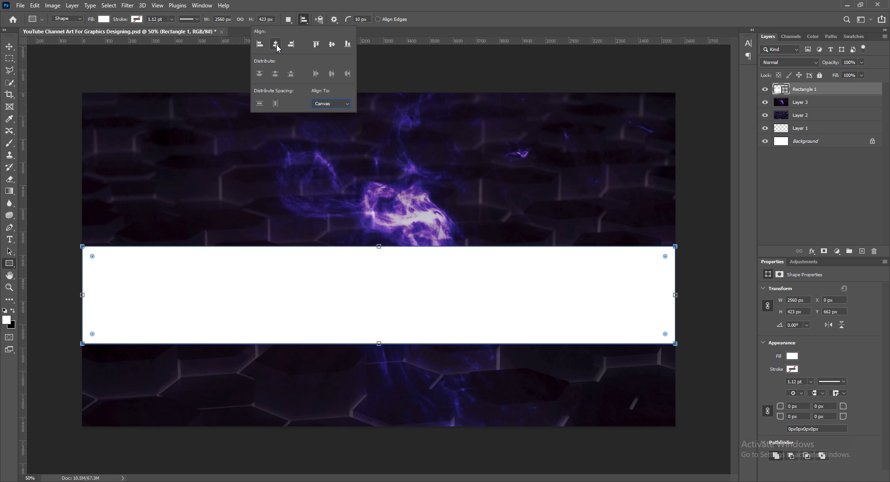
click(348, 44)
click(331, 45)
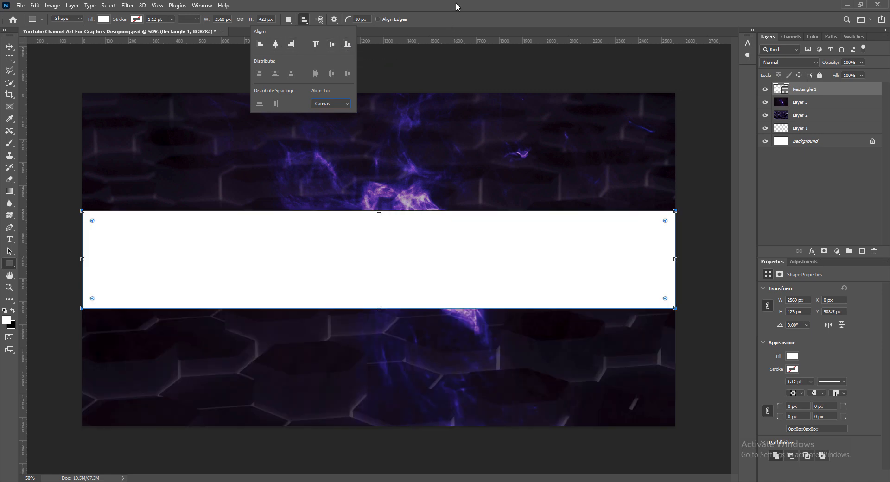
click(463, 19)
- Place horizontal guides along the rectangle's top and bottom edges
key(v)
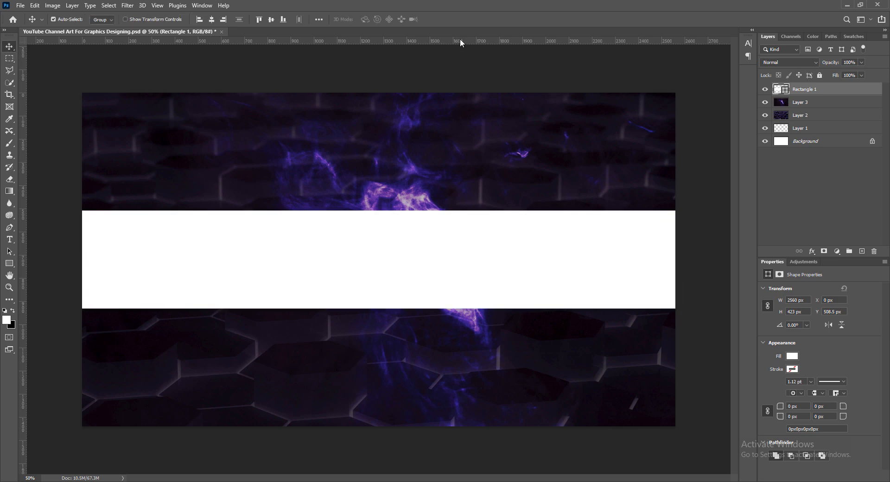
drag(460, 42, 473, 210)
drag(428, 41, 461, 309)
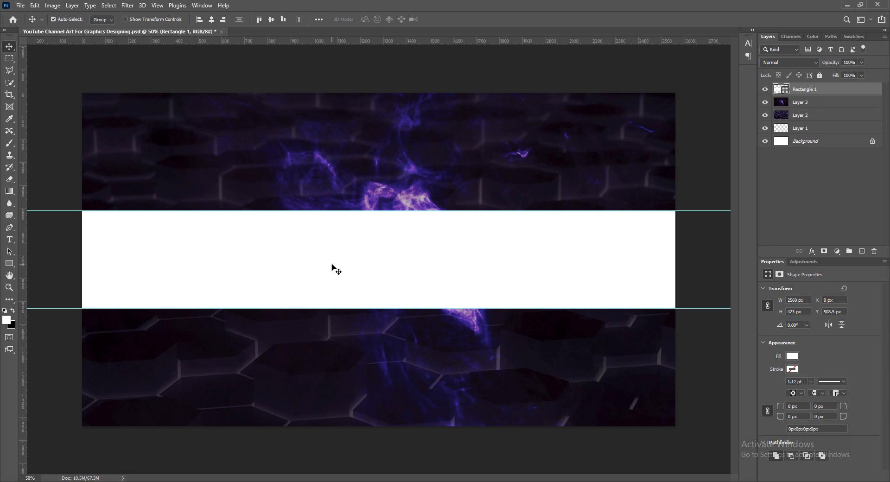
- Set the rectangle's width to 1546 px
click(787, 300)
text(154)
key(ctrl+a)
text(1546)
key(Return)
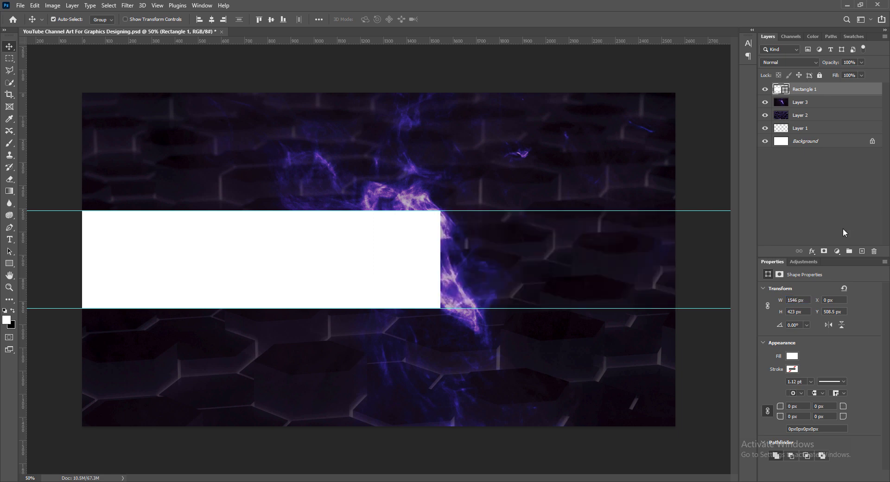
- Centre the 1546 px rectangle on the canvas and add a guide at one side edge
click(212, 19)
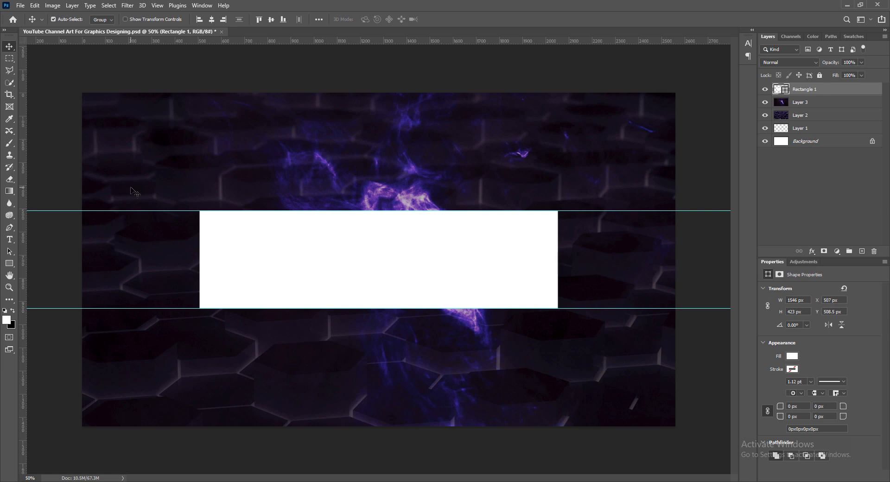
click(199, 19)
click(223, 19)
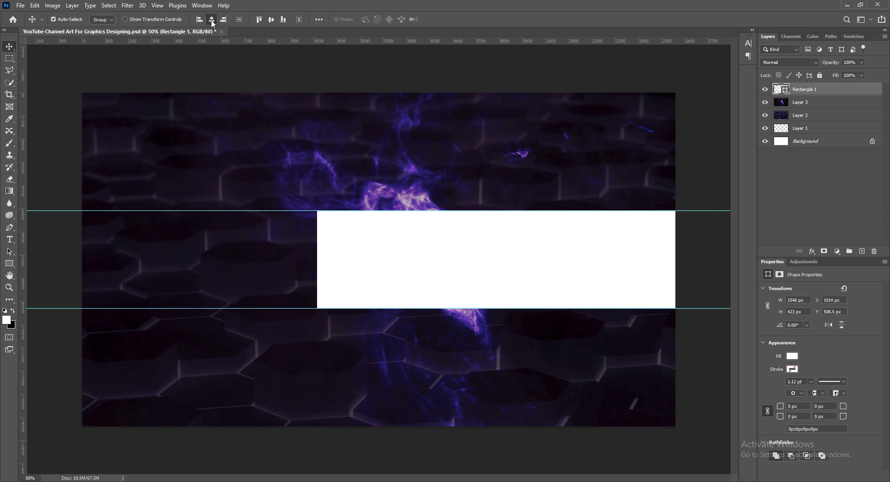
click(211, 19)
click(259, 19)
click(271, 19)
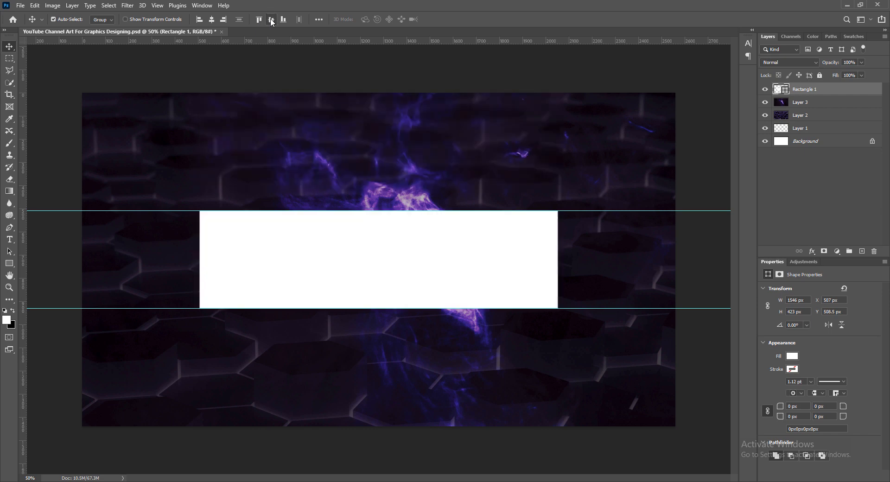
drag(21, 263, 558, 259)
- Add a guide at the rectangle's other side and delete Rectangle 1
drag(21, 228, 199, 225)
click(874, 250)
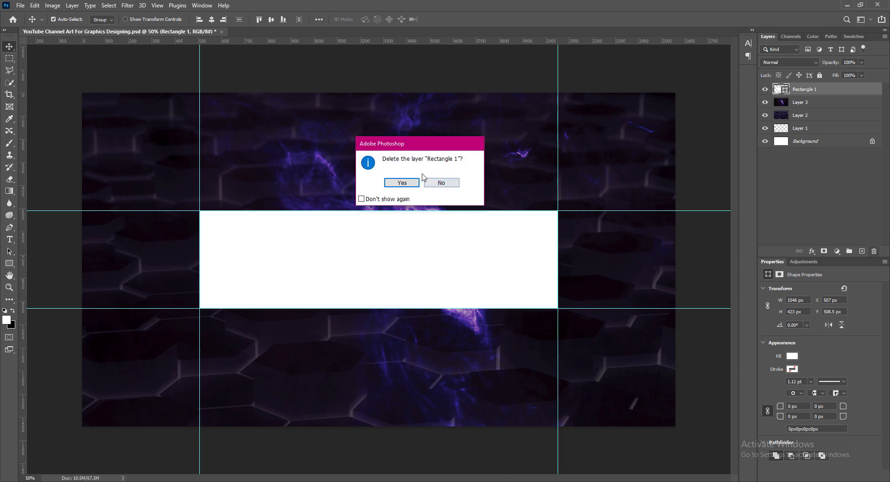
click(399, 183)
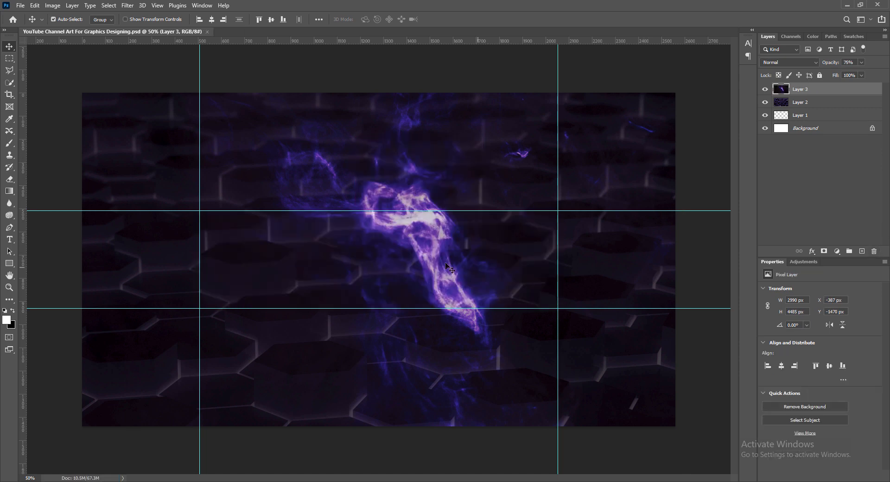
- Nudge the purple smoke slightly left and down, then save
scroll(404, 240, up, 1)
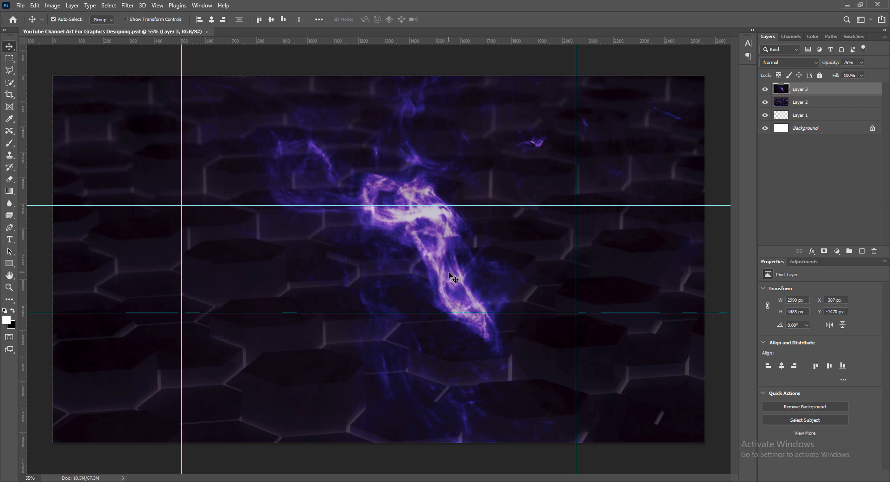
drag(441, 257, 435, 273)
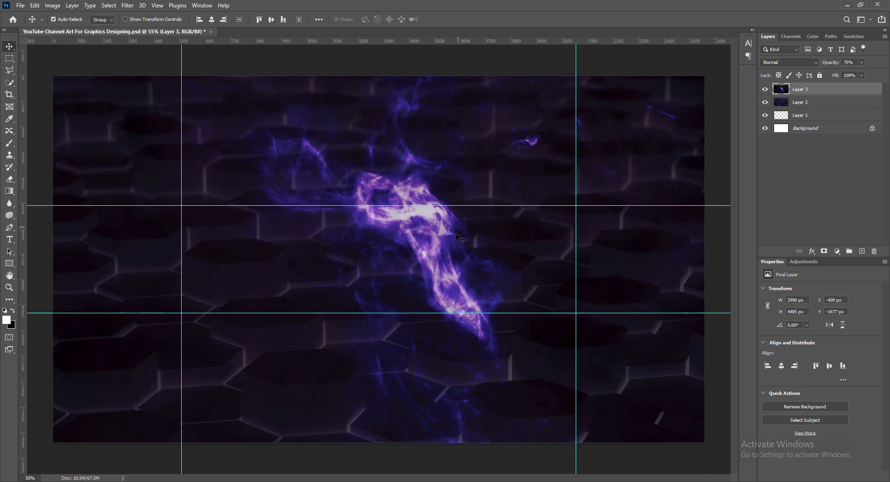
click(646, 70)
key(ctrl+s)
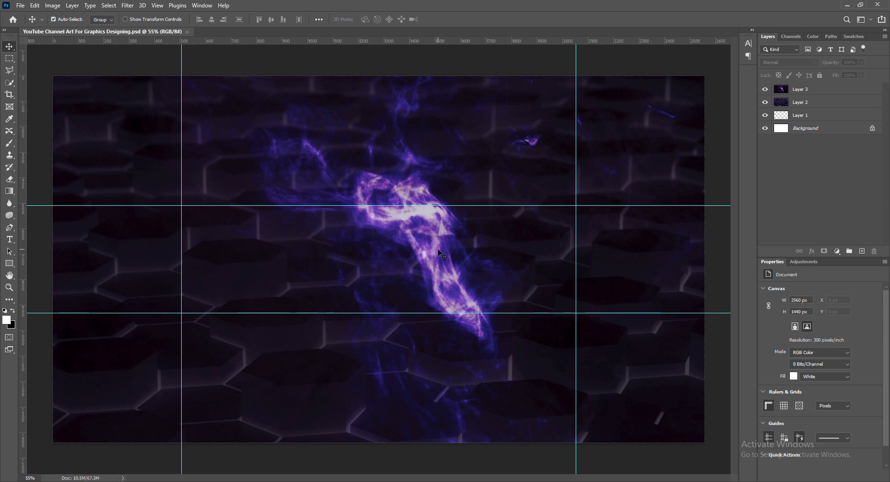
- Lower the smoke layer's opacity to about 60% and add a new empty layer
click(863, 89)
drag(863, 76, 856, 75)
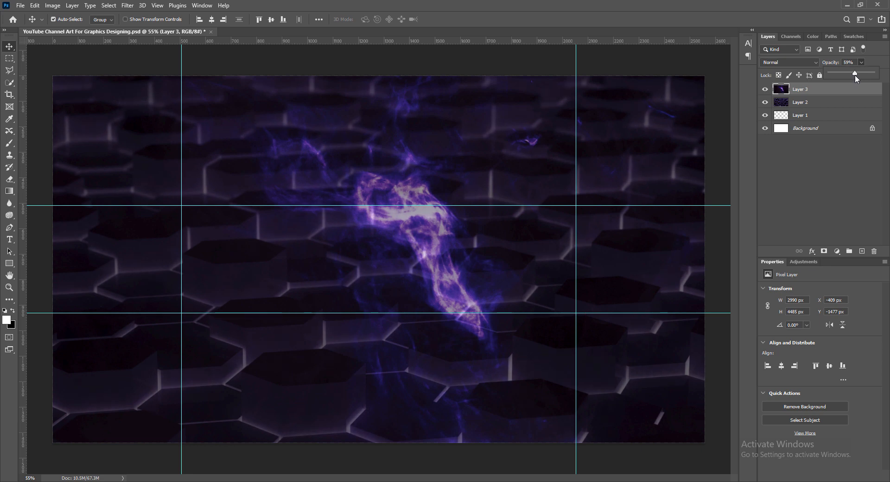
drag(855, 74, 857, 74)
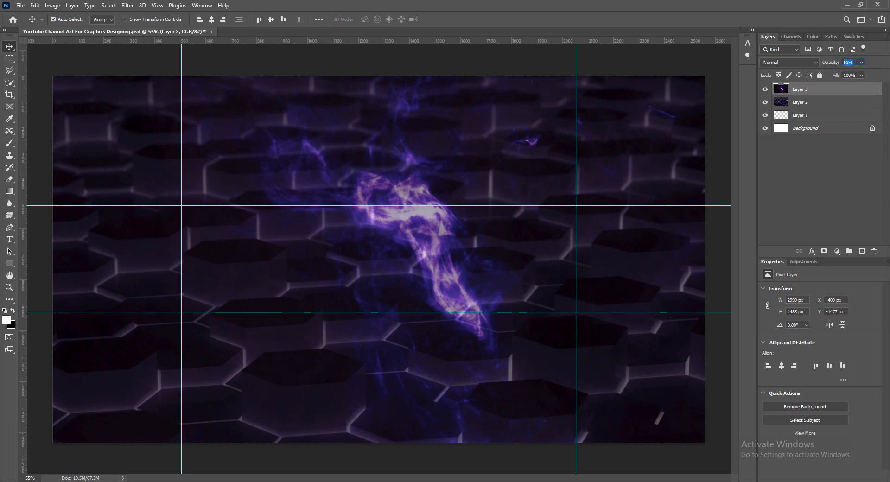
click(612, 69)
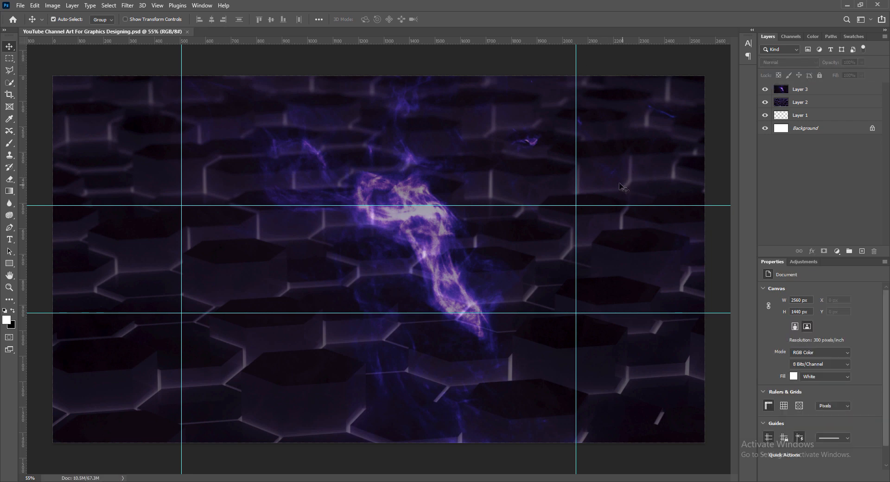
click(862, 250)
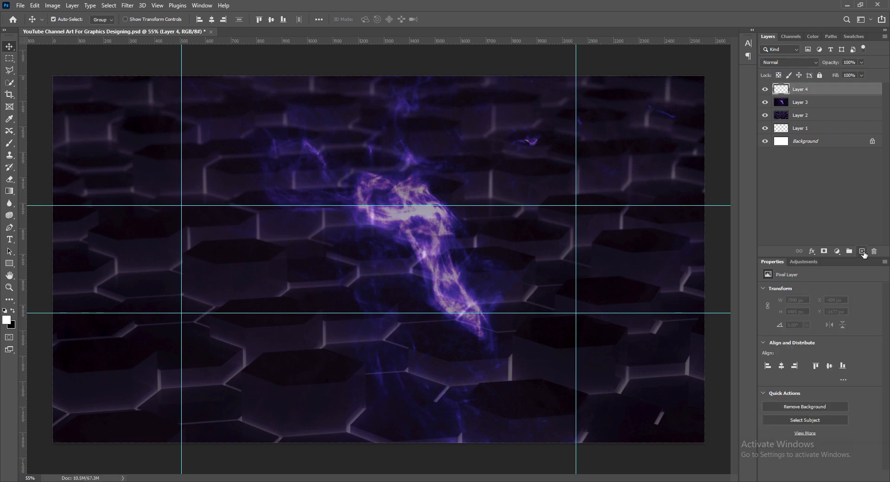
- Draw an 837×725 px triangle over the canvas centre and remove its fill
click(9, 264)
click(38, 278)
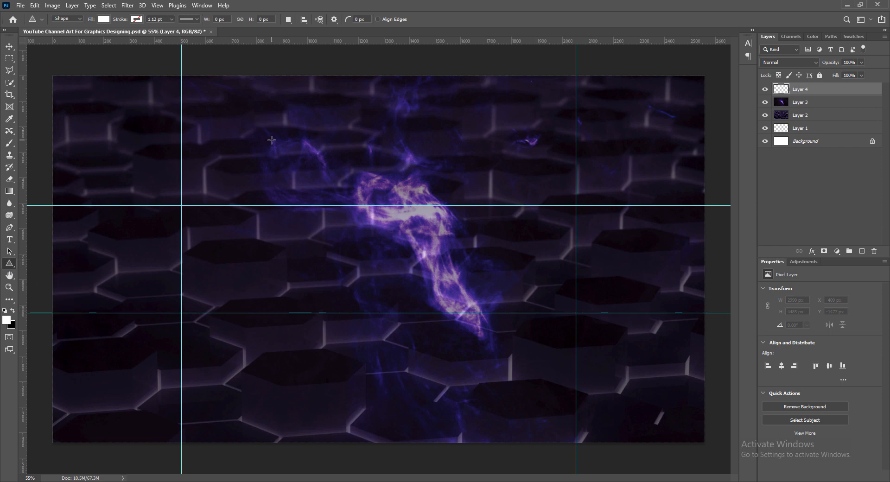
mouse_move(288, 139)
mouse_down()
mouse_move(438, 303)
mouse_move(501, 324)
mouse_up()
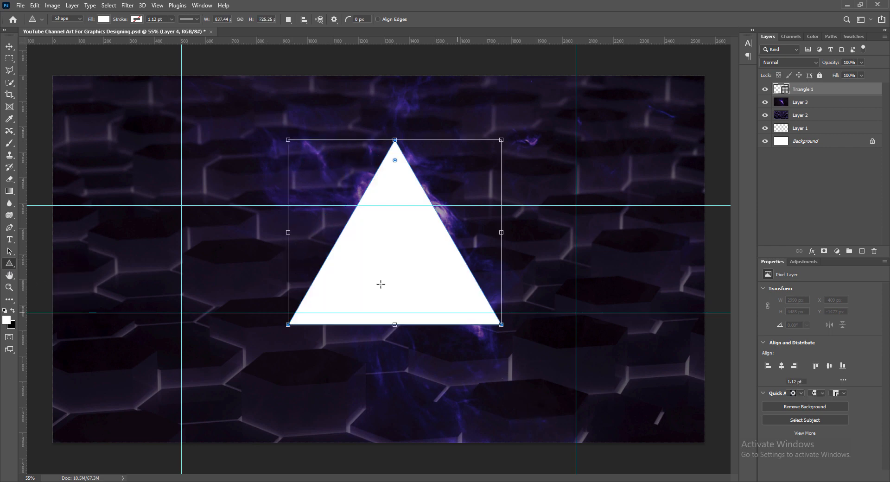
click(9, 47)
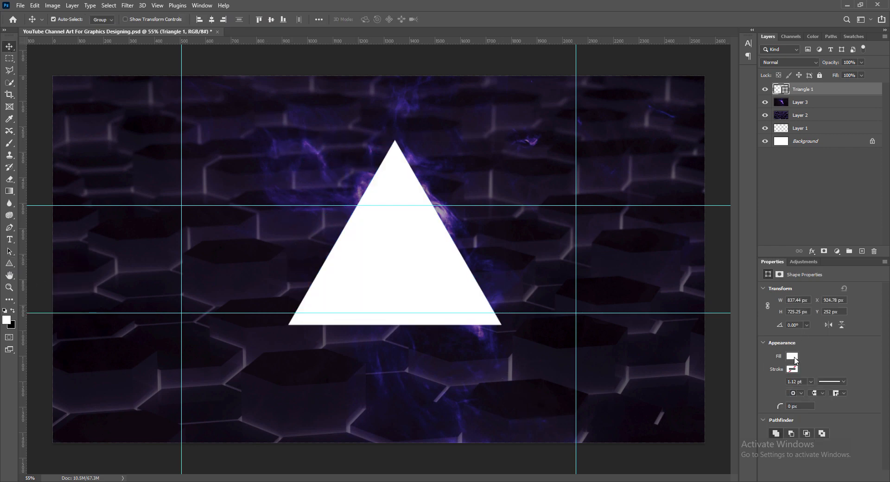
click(793, 356)
click(767, 331)
- Set the triangle's stroke colour to vivid purple #ba00ff
click(796, 370)
click(797, 370)
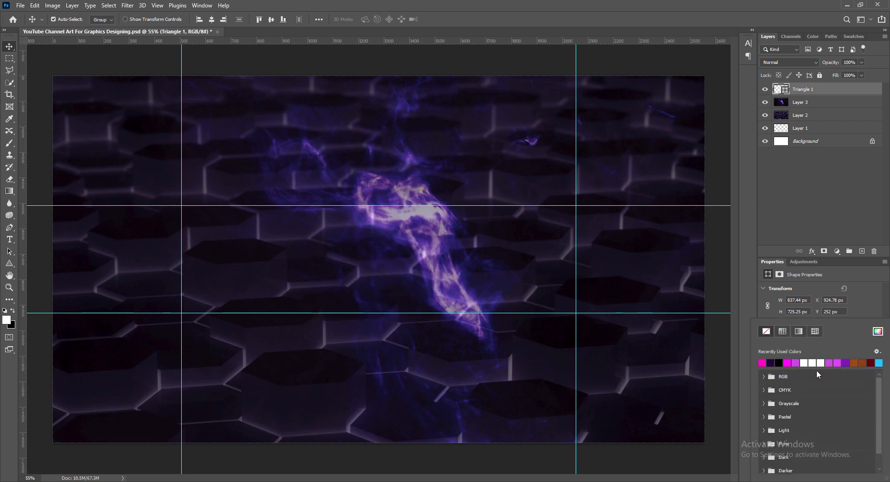
click(879, 331)
drag(371, 163, 728, 122)
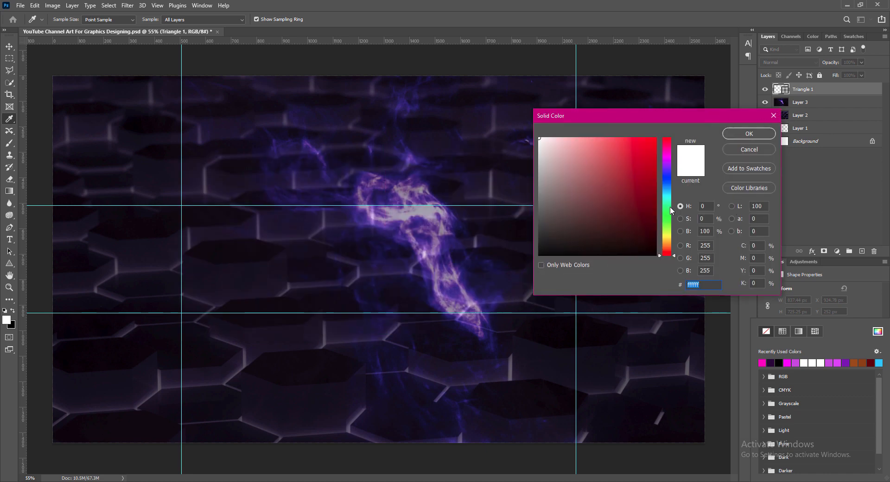
click(668, 165)
click(657, 138)
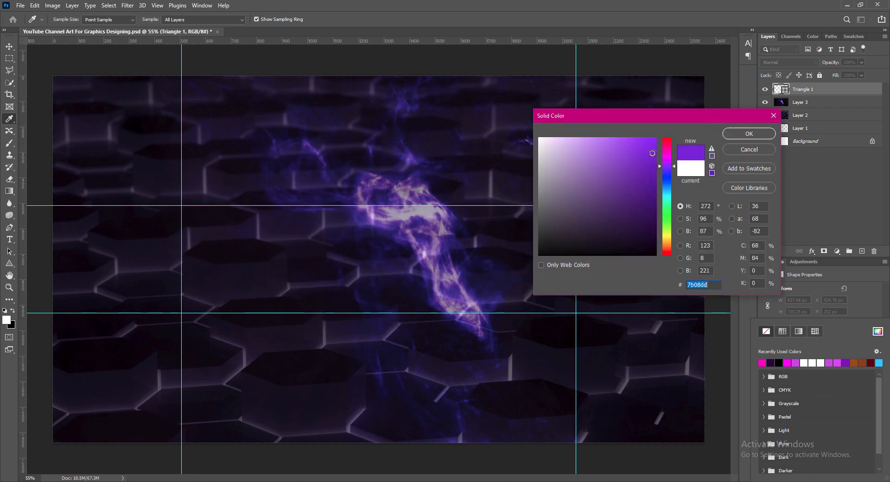
drag(667, 164, 667, 162)
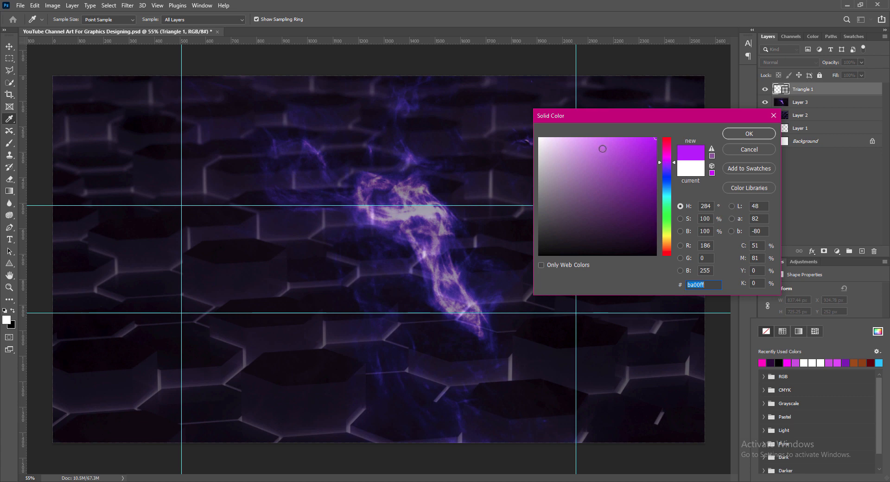
click(738, 133)
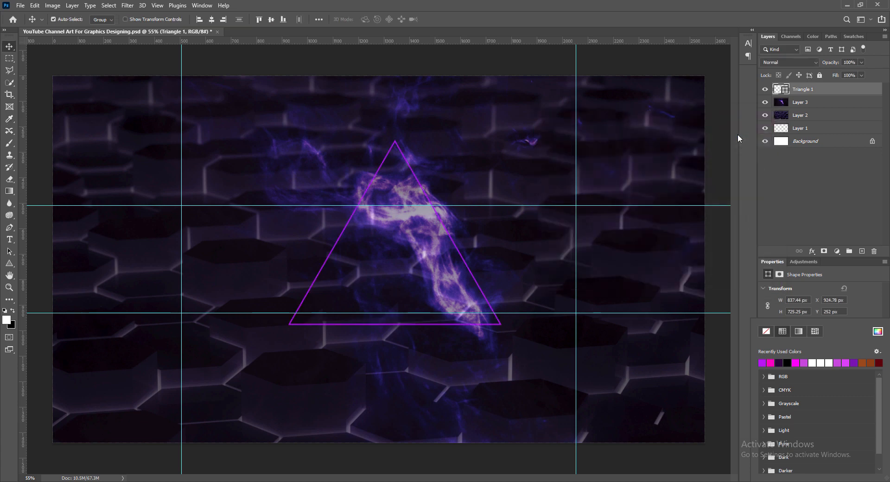
click(864, 304)
click(842, 382)
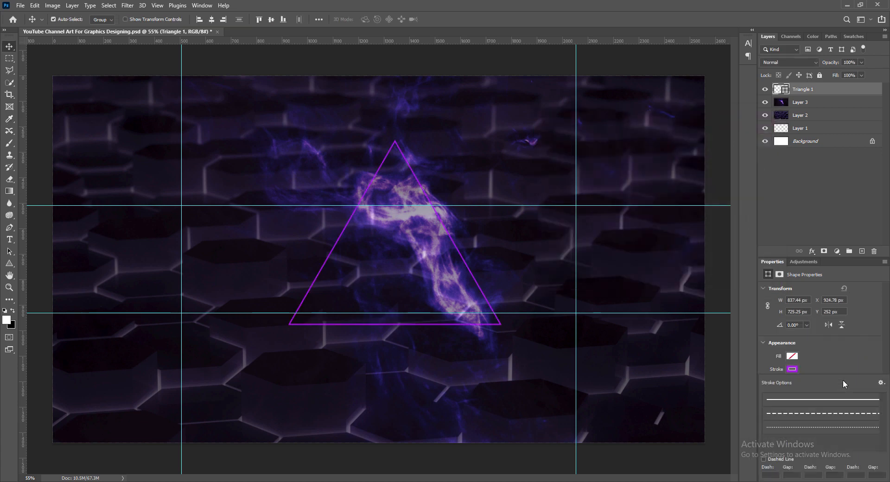
- Make the triangle's stroke dashed and 3.09 pt thick
click(831, 414)
click(842, 358)
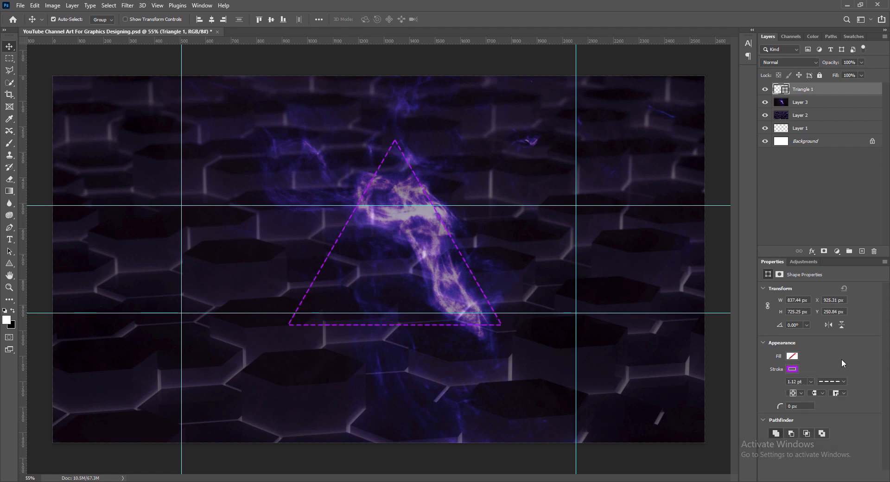
click(811, 381)
drag(803, 393, 813, 396)
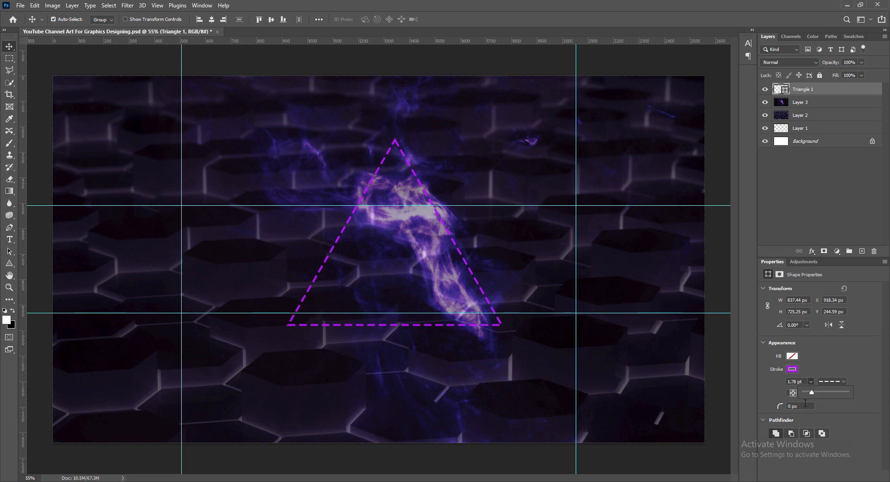
drag(812, 397, 814, 397)
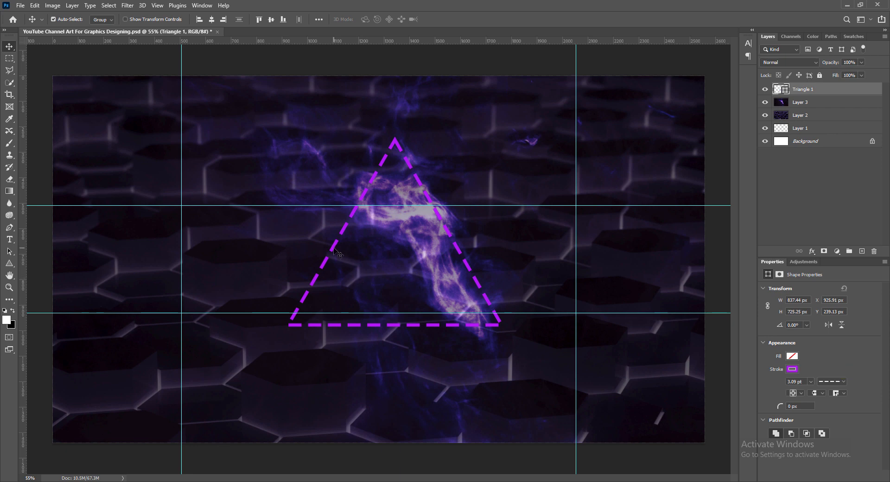
- Scale the triangle up so its base runs off the canvas, shifting it slightly up
key(ctrl+t)
drag(394, 325, 394, 438)
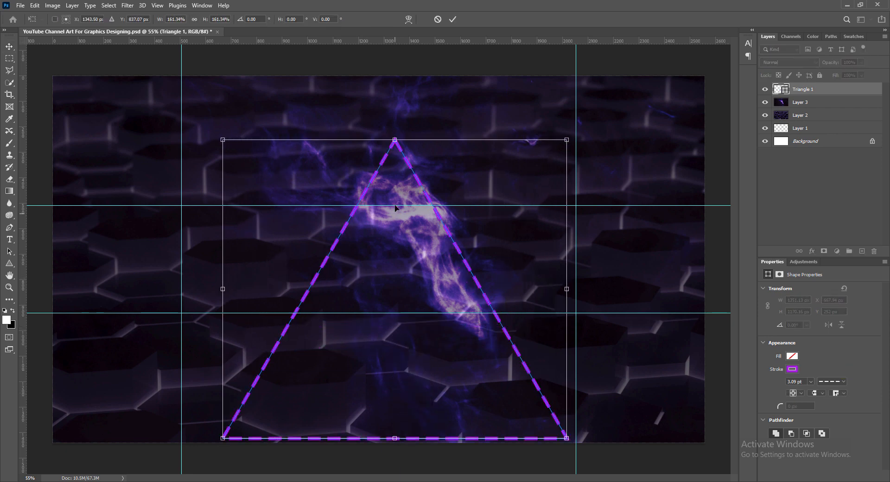
drag(394, 139, 391, 55)
drag(395, 438, 397, 477)
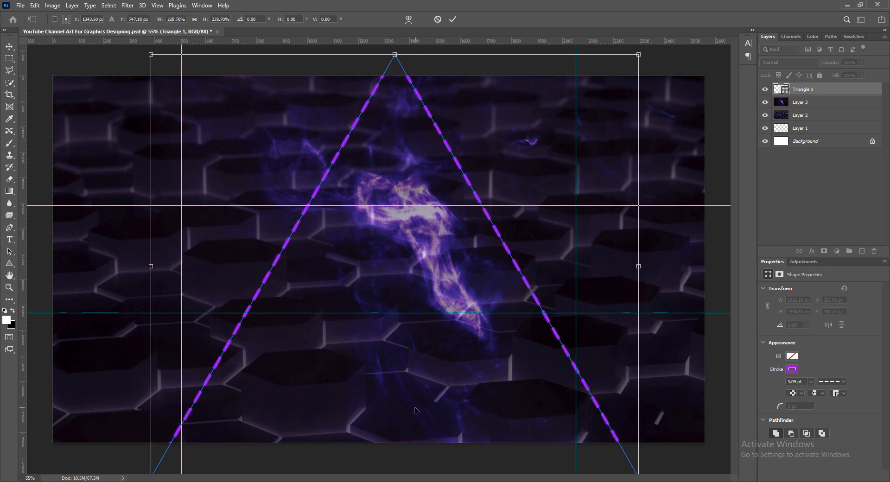
mouse_move(416, 411)
mouse_down()
mouse_move(412, 395)
mouse_move(404, 397)
mouse_move(429, 398)
mouse_move(392, 398)
mouse_move(405, 398)
mouse_up()
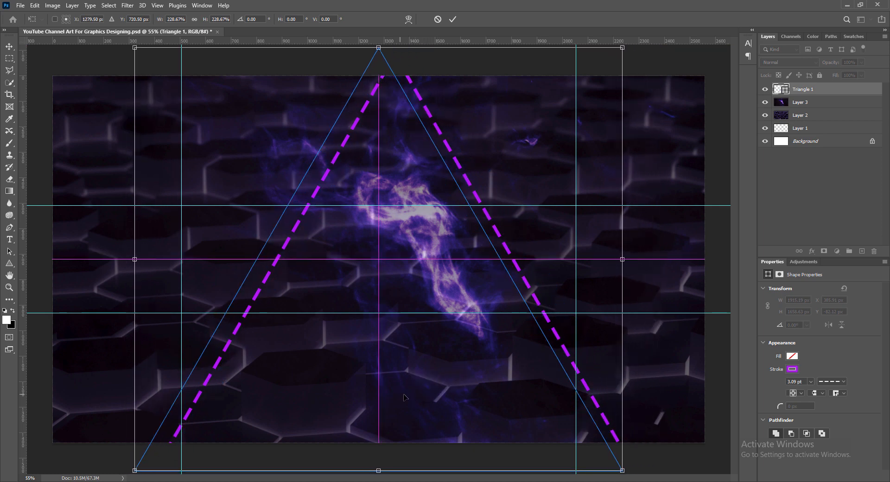
click(452, 19)
- Reselect the Triangle 1 layer after deselecting the shape
click(674, 461)
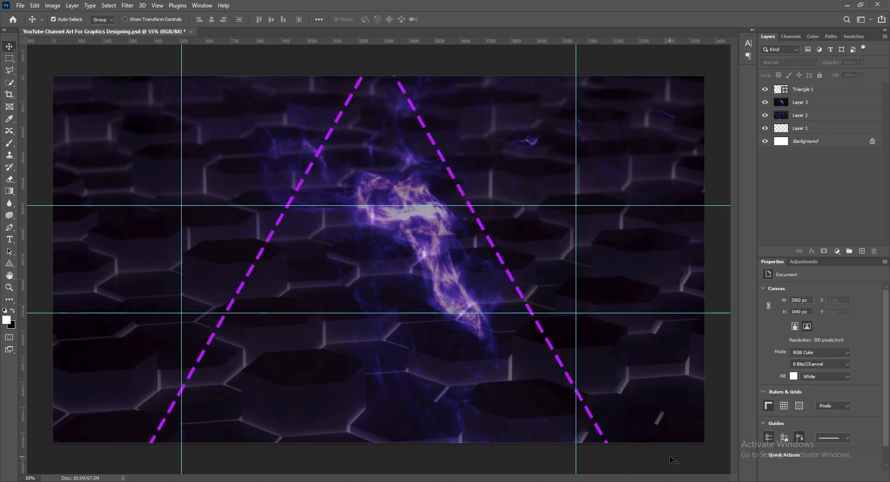
click(443, 159)
click(687, 472)
click(300, 190)
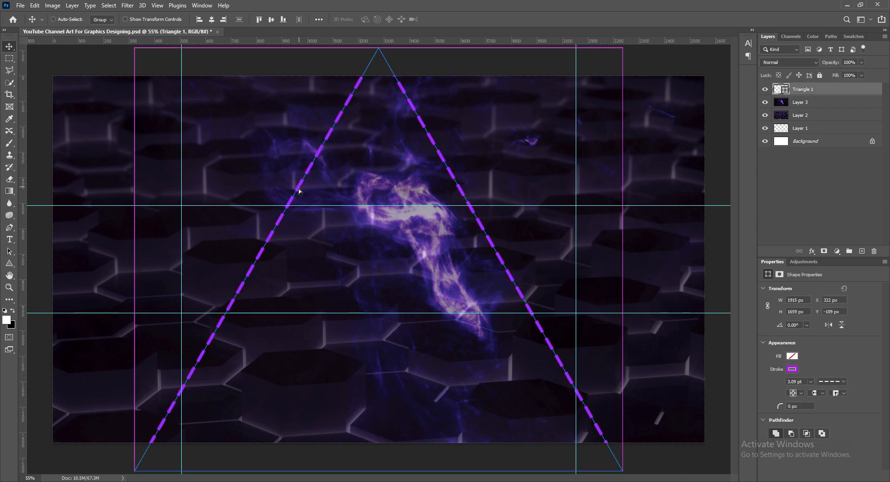
click(655, 460)
click(790, 89)
- Widen the triangle past the left and right banner edges and centre it, about 2114×1832 px
key(ctrl+t)
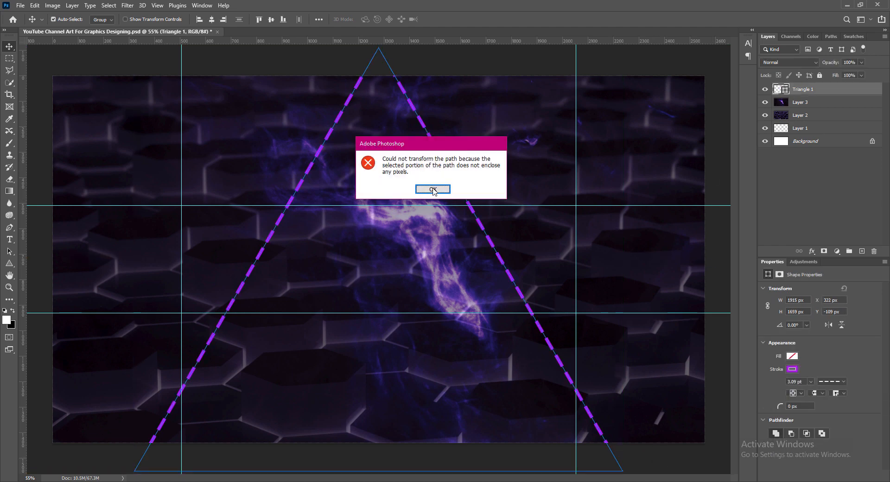
click(432, 191)
key(ctrl+t)
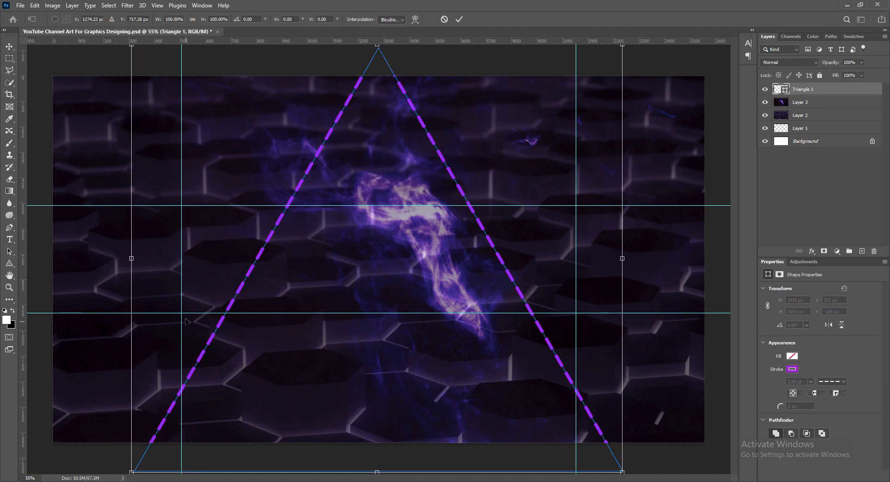
drag(131, 258, 114, 259)
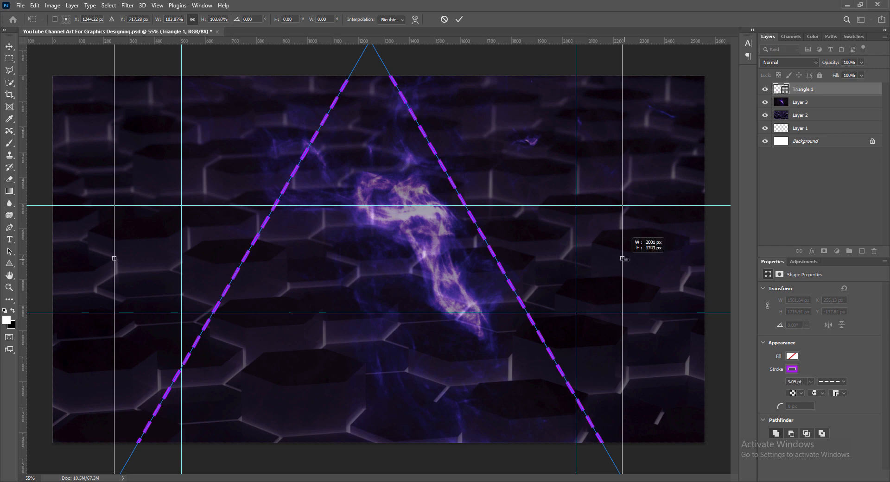
drag(622, 258, 657, 263)
drag(389, 293, 379, 291)
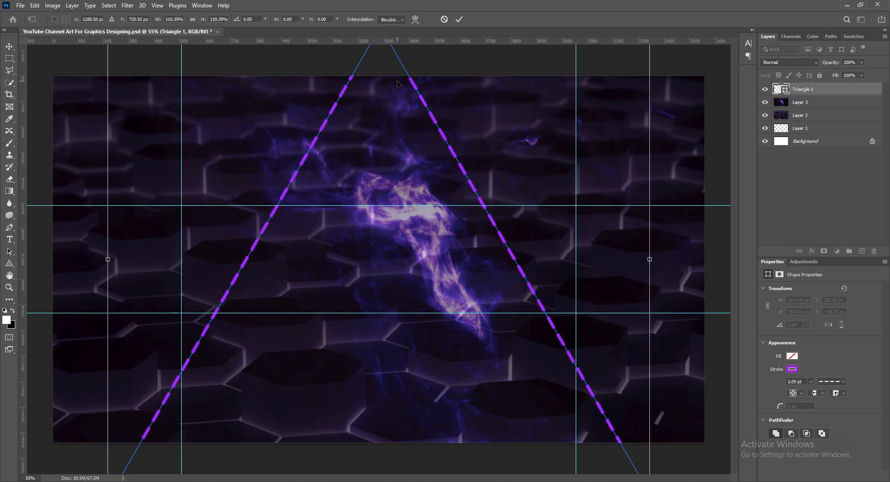
click(459, 20)
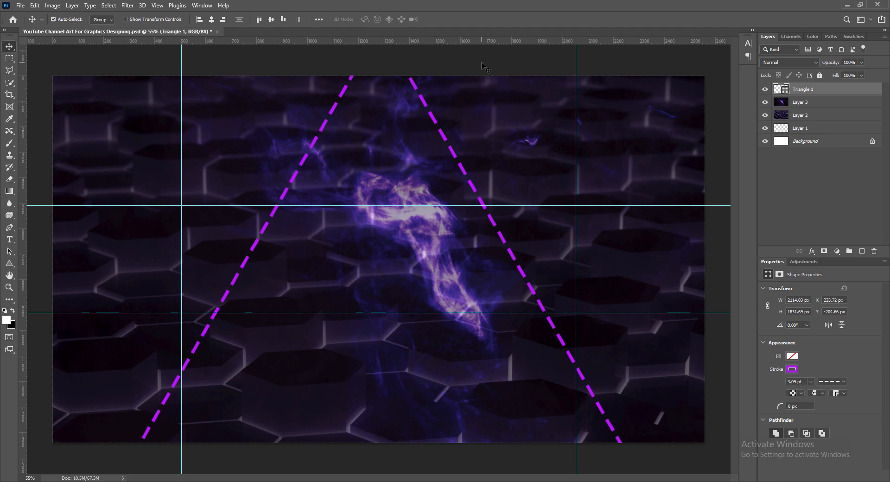
- Add an Outer Glow to Triangle 1 with a purple-magenta glow colour
double_click(777, 92)
click(533, 277)
click(550, 278)
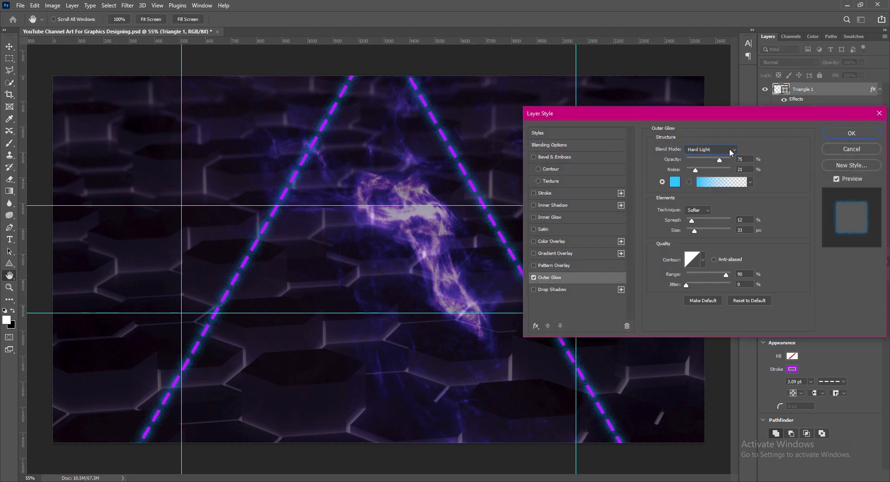
click(674, 181)
click(455, 173)
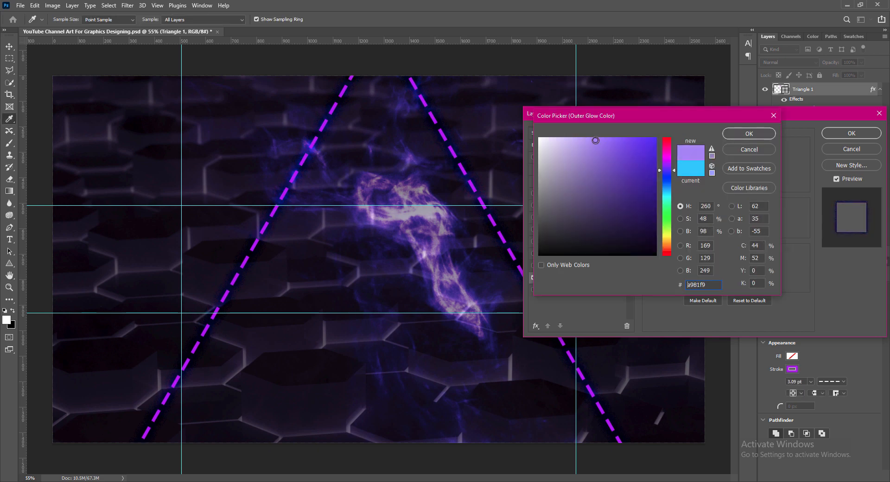
click(669, 166)
click(749, 134)
- Enlarge the glow to size 45 and set its blend mode to Linear Light
drag(694, 230, 696, 230)
click(711, 149)
click(705, 293)
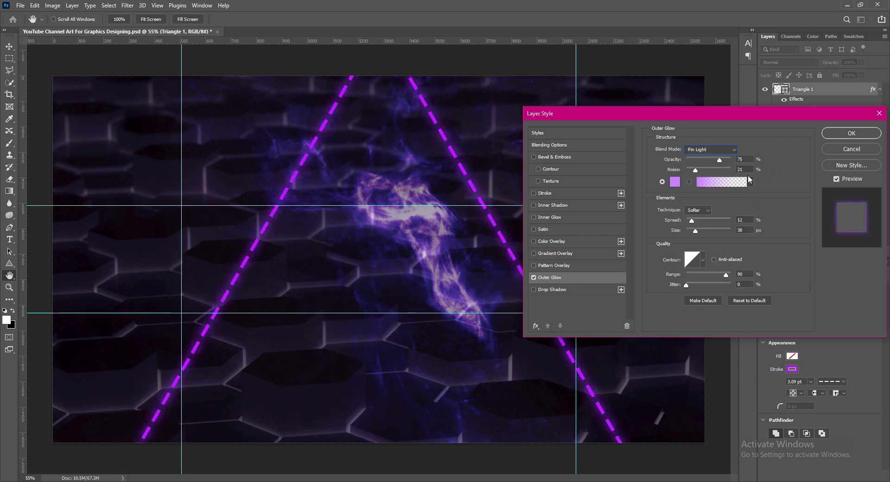
click(724, 152)
click(725, 151)
click(725, 151)
click(708, 275)
- Set the glow opacity to 60 and spread to 14, and apply the Outer Glow
double_click(738, 220)
text(2)
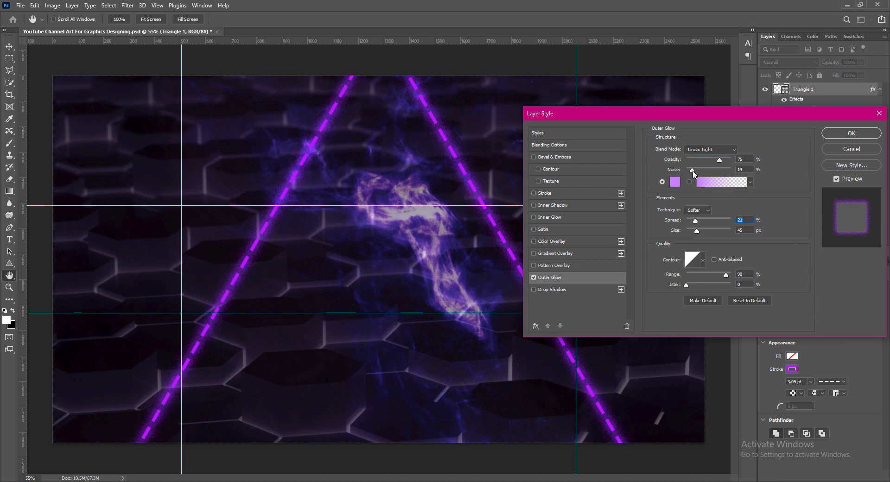
drag(720, 160, 712, 160)
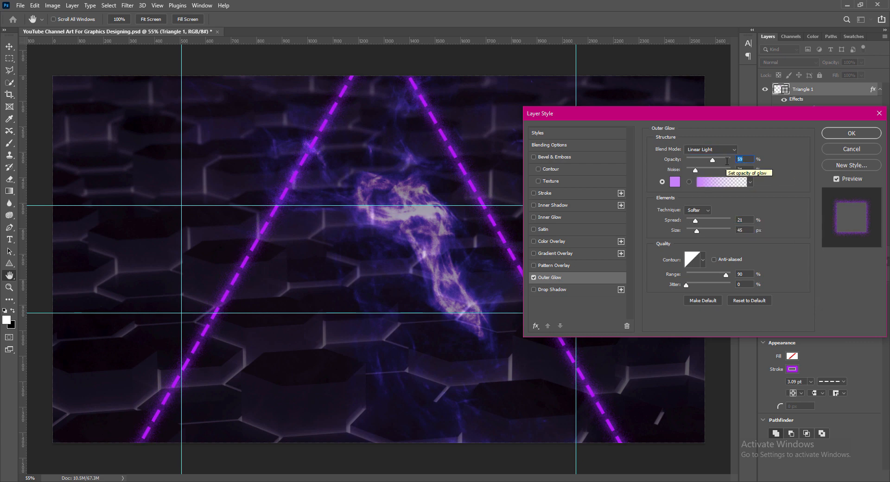
text(60)
drag(696, 224, 693, 224)
key(Return)
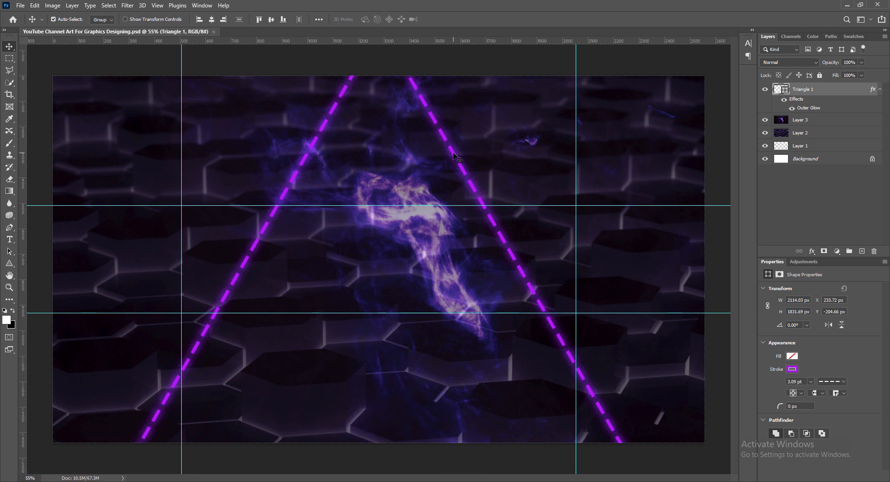
- Duplicate the triangle and bring up the transform options for the copy
drag(458, 160, 452, 218)
key(ctrl+t)
right_click(438, 252)
- Rotate the triangle copy 180°, make its stroke dotted, and reposition it
click(463, 400)
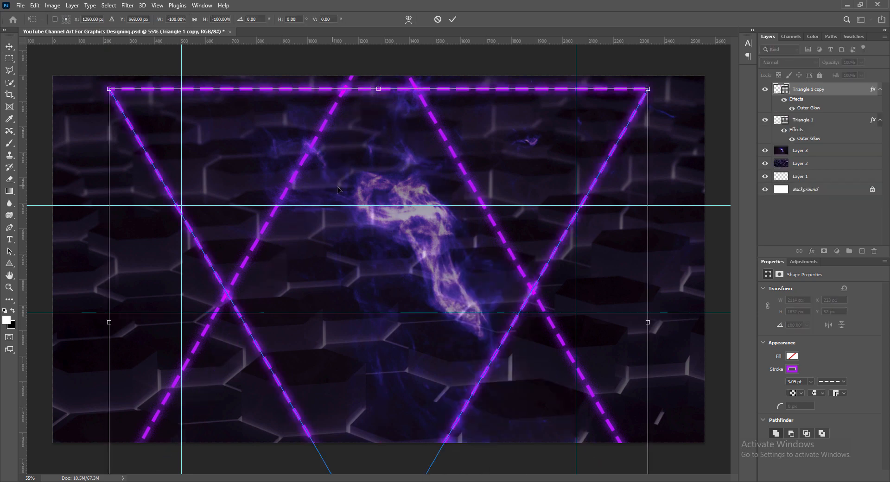
key(Return)
click(844, 382)
click(816, 429)
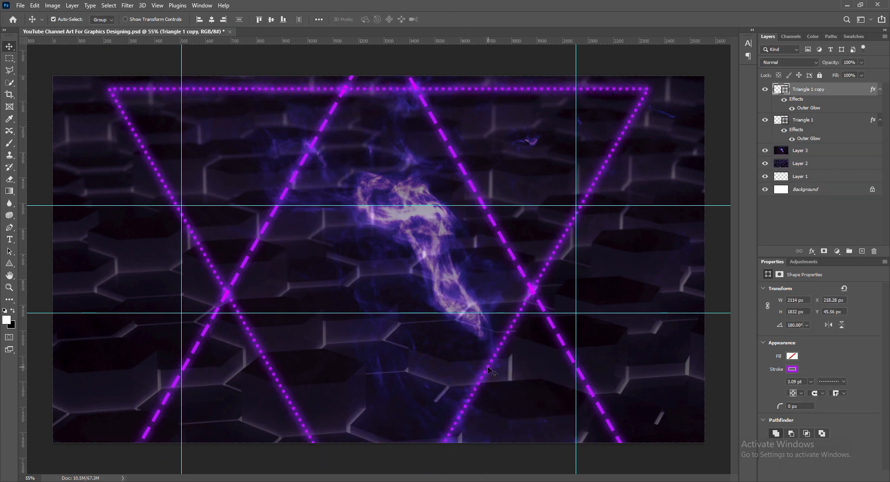
key(ctrl+t)
drag(490, 371, 475, 344)
key(Return)
- Give the triangle copy an Outer Glow in bright magenta
double_click(835, 89)
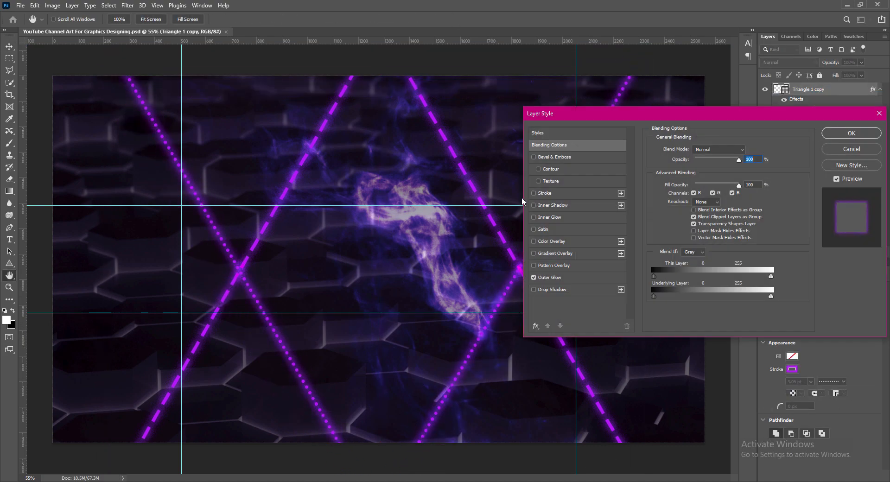
click(552, 277)
click(676, 185)
click(668, 152)
mouse_move(668, 154)
mouse_down()
mouse_move(668, 191)
mouse_move(668, 151)
mouse_up()
click(654, 184)
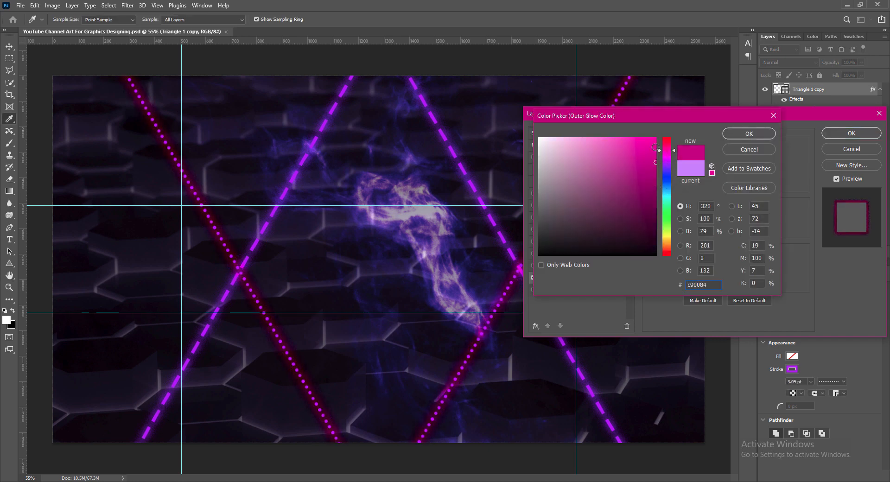
click(656, 147)
click(749, 134)
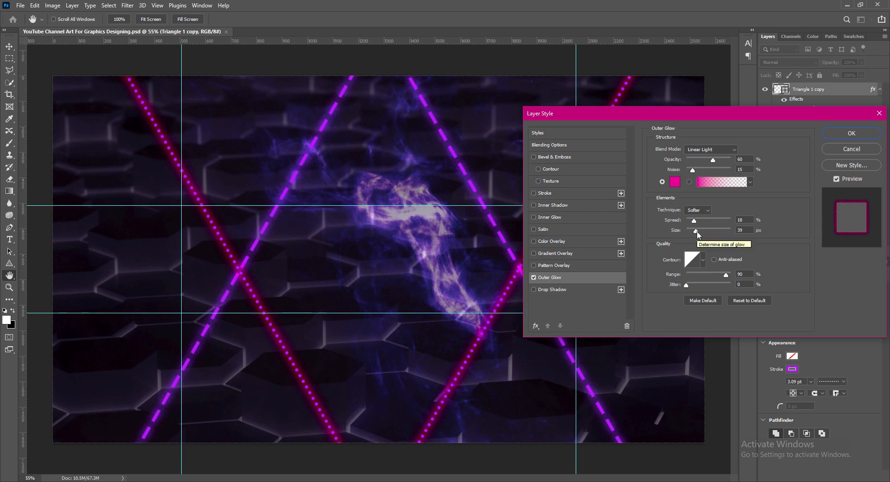
- Set the copy's glow blend mode to Hard Light
drag(696, 231, 694, 231)
click(740, 220)
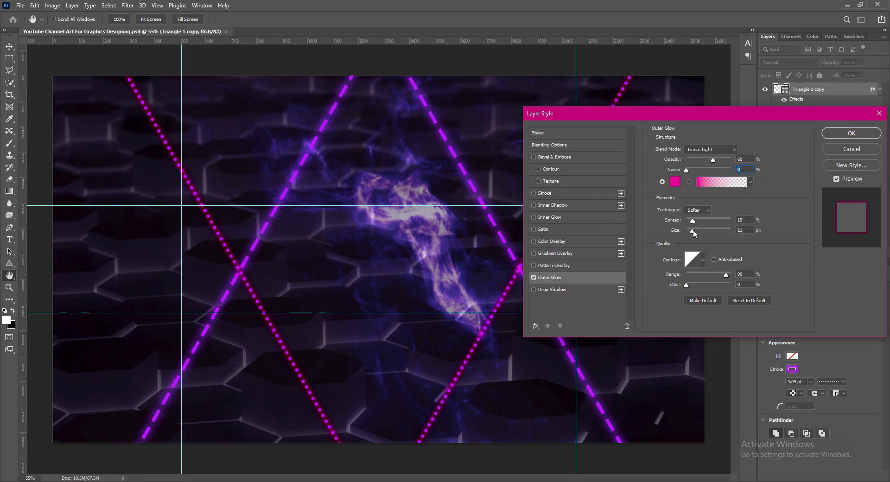
click(711, 150)
click(698, 282)
click(711, 149)
click(696, 275)
- Set the copy's glow spread to 18 and size to 33, apply it, and save
drag(693, 230, 695, 231)
click(745, 230)
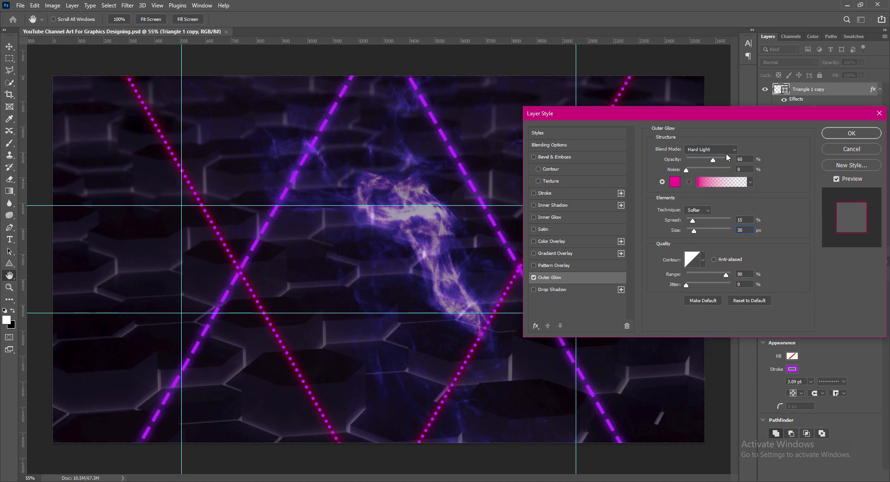
click(739, 220)
text(8)
key(shift+Up)
drag(697, 232, 696, 232)
click(732, 170)
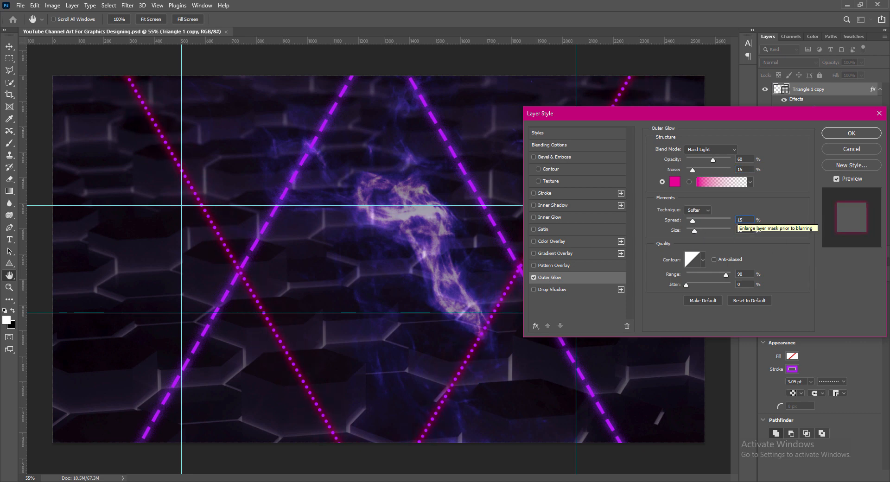
key(Return)
key(ctrl+s)
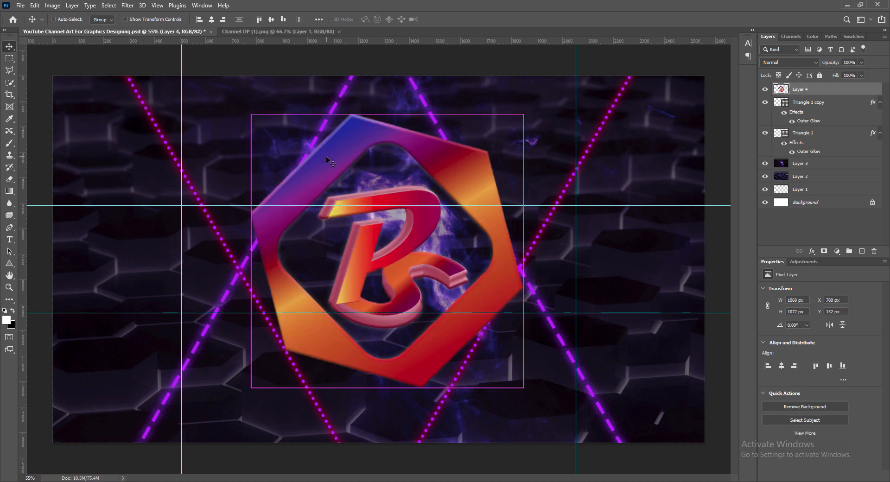
- Shrink the pasted logo to a 144×145 px badge near the canvas centre
key(ctrl+t)
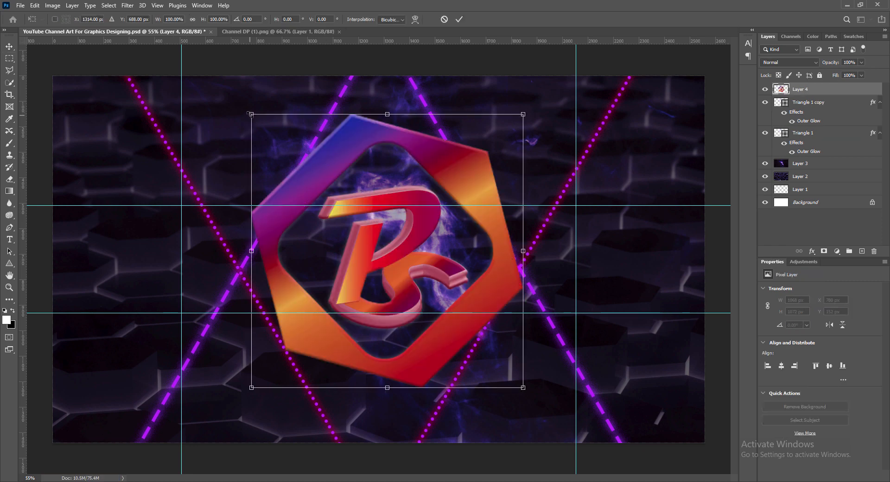
drag(252, 114, 424, 302)
key(ctrl+z)
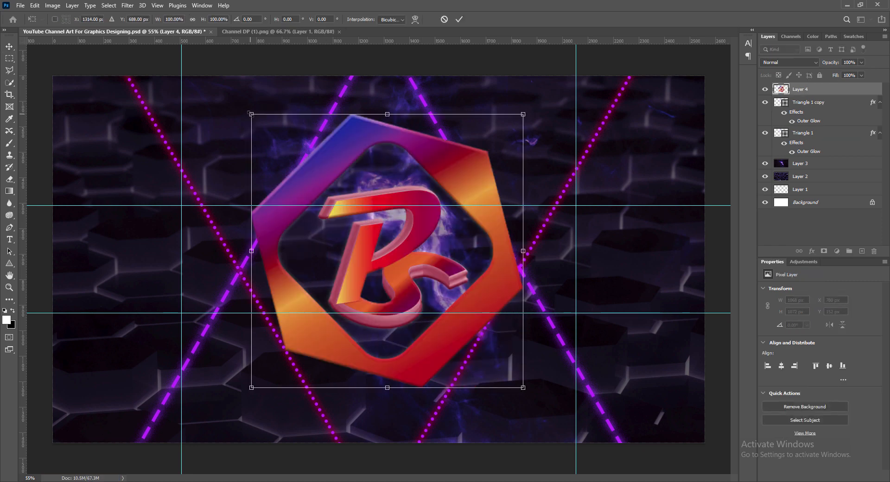
drag(252, 114, 445, 310)
drag(507, 337, 363, 228)
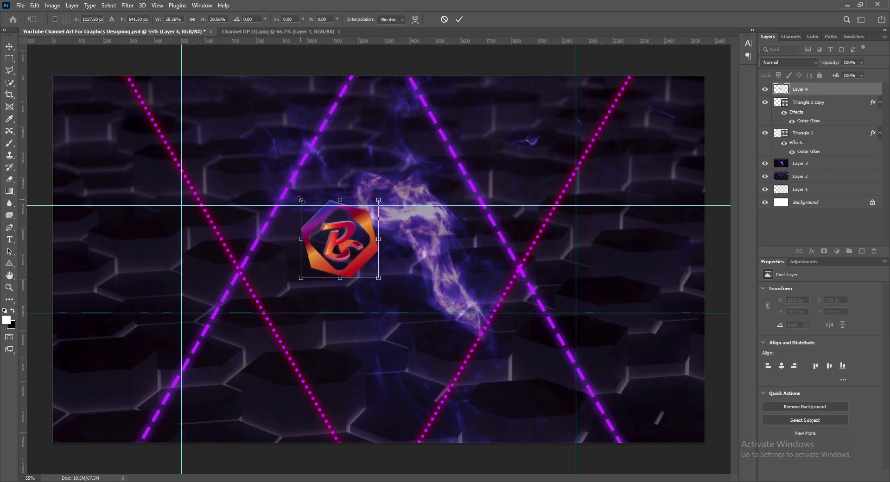
drag(302, 200, 251, 221)
click(459, 20)
- Nudge the logo onto the left dotted line and raise its vibrance to +40
key(Up)
key(Up)
key(Up)
key(Up)
key(Up)
key(Up)
key(Up)
key(Up)
key(Up)
key(Up)
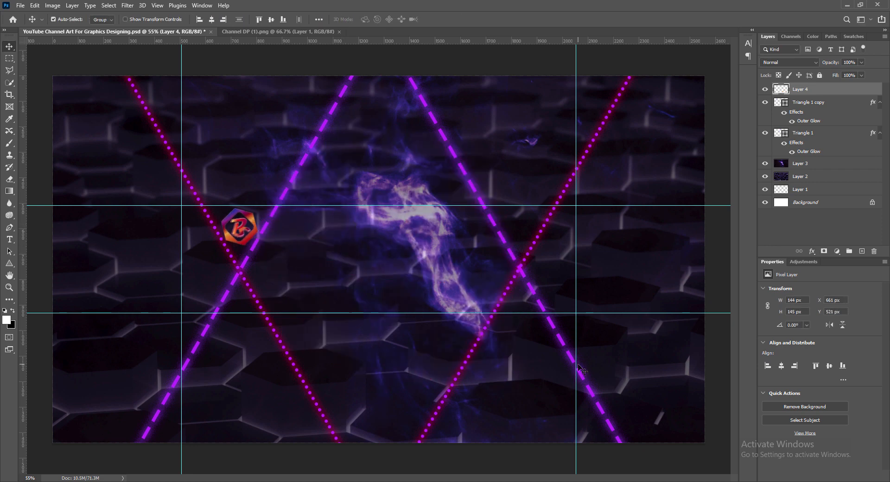
key(Right)
key(Right)
key(Down)
key(Down)
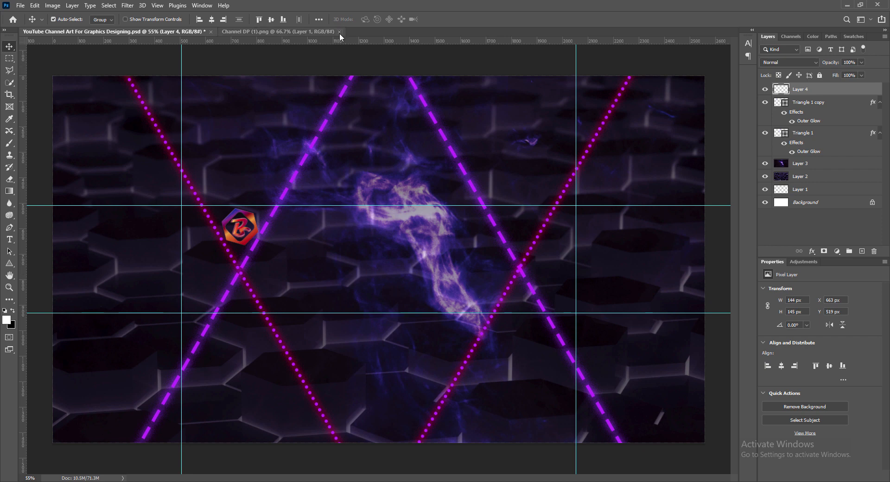
click(53, 6)
mouse_move(103, 33)
click(175, 71)
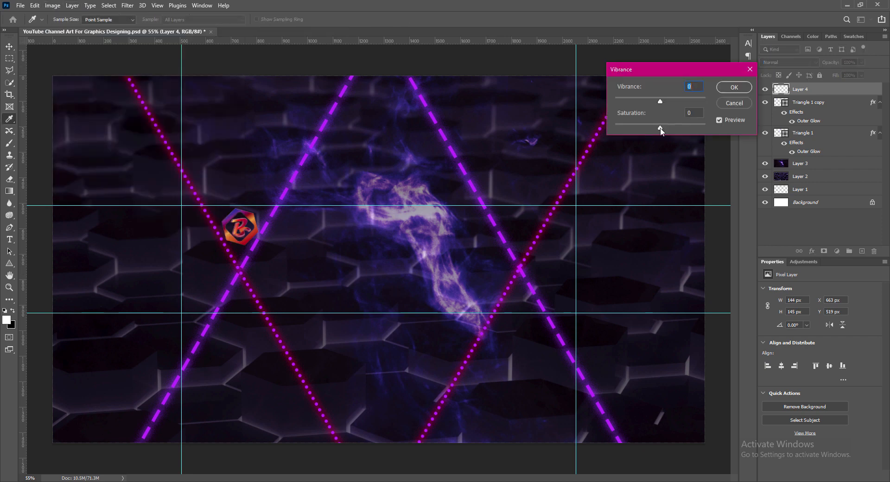
drag(660, 101, 679, 103)
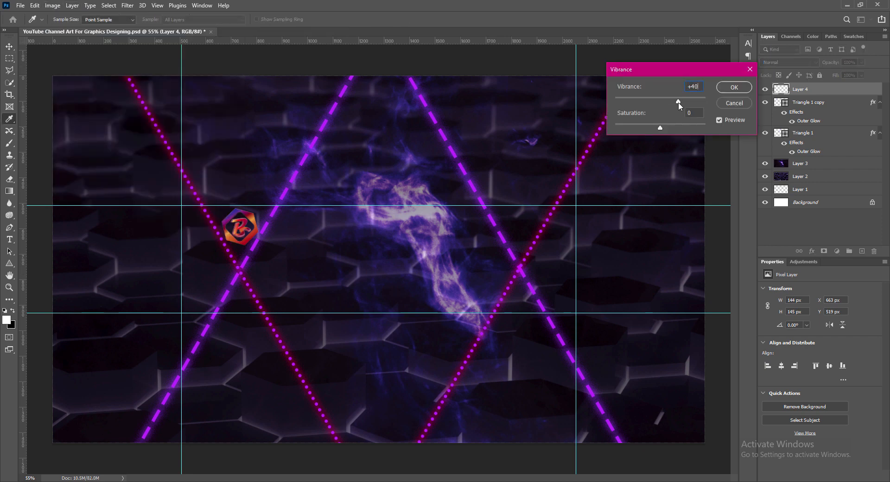
click(734, 88)
- Apply Brightness/Contrast to the logo, brightness 33 and contrast 58
click(53, 6)
mouse_move(103, 32)
click(174, 26)
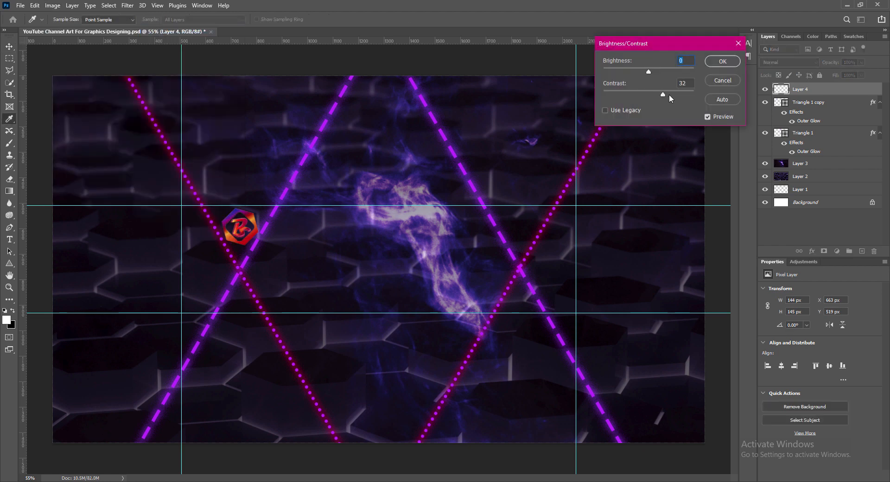
drag(669, 94, 688, 95)
drag(650, 72, 660, 74)
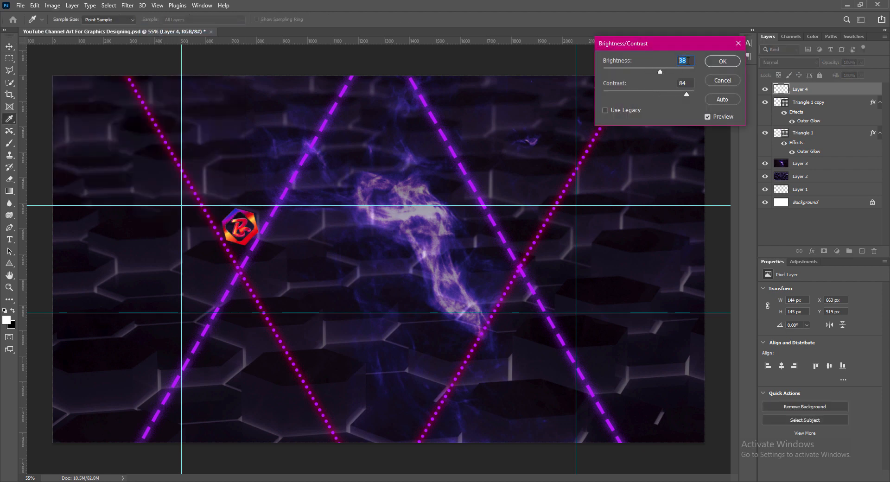
text(42)
drag(690, 92, 676, 98)
click(723, 62)
- Fine-tune the logo's position with arrow-key nudges and save the banner
key(v)
key(ctrl+s)
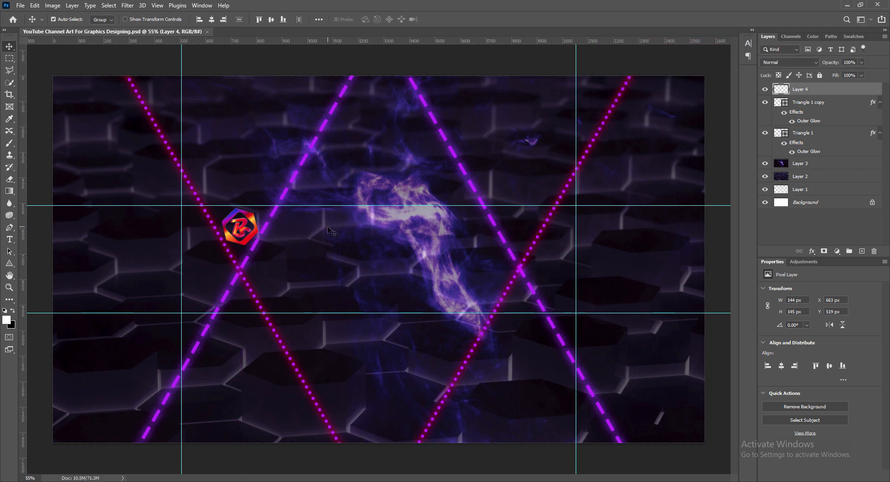
scroll(254, 224, up, 5)
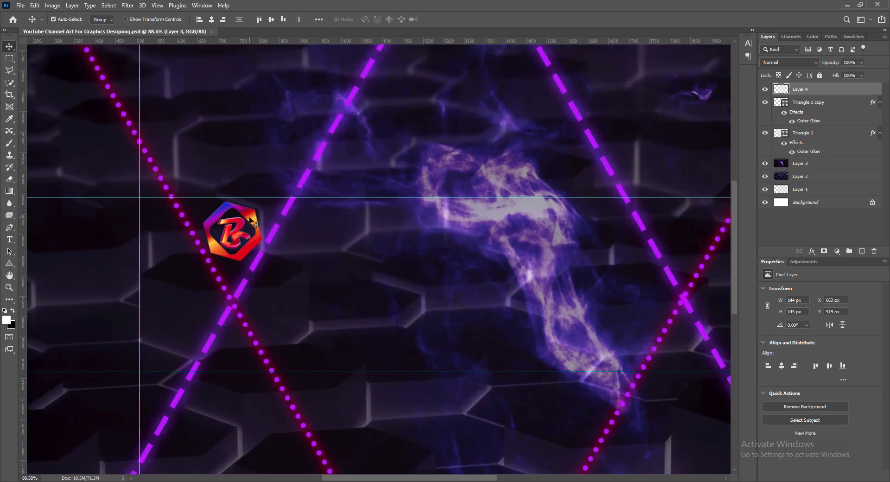
key(Up)
key(Up)
key(Up)
key(Up)
key(Up)
key(Up)
key(Right)
key(Right)
key(Right)
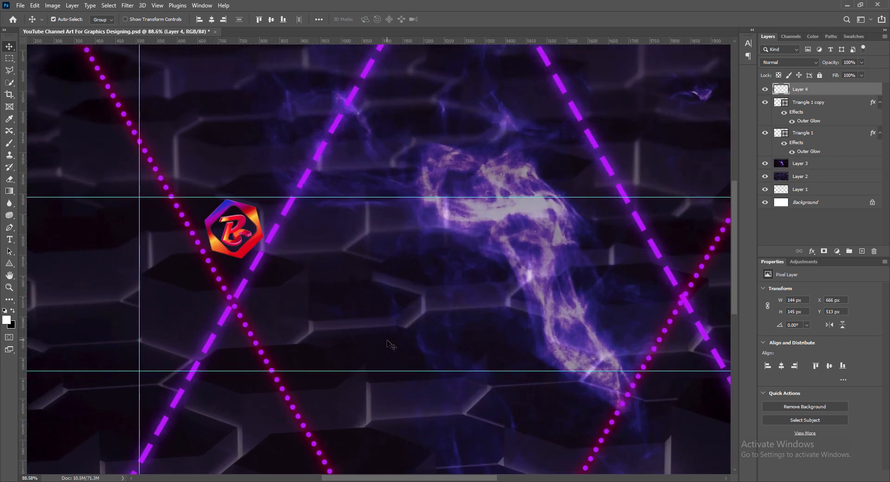
key(Down)
key(Down)
key(Down)
key(Down)
key(Down)
key(Down)
key(Left)
key(Left)
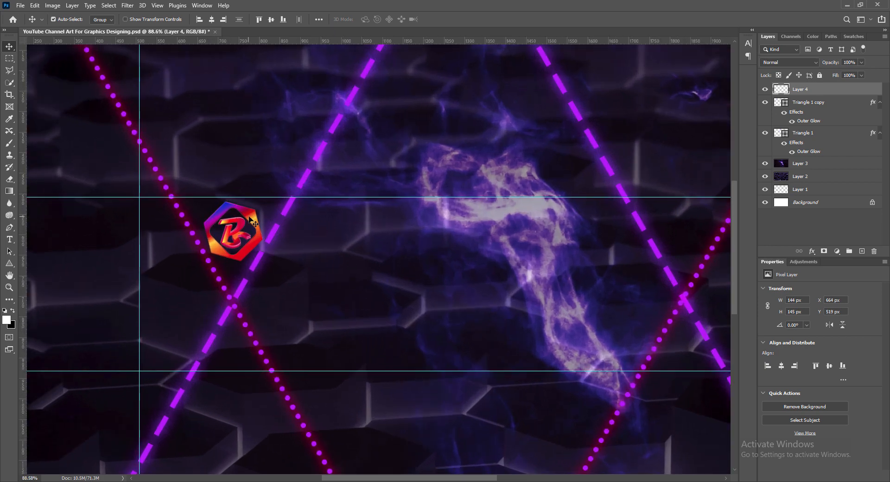
key(ctrl+s)
click(671, 280)
- Thin the dashed triangle's stroke width to 2.75 pt
click(802, 381)
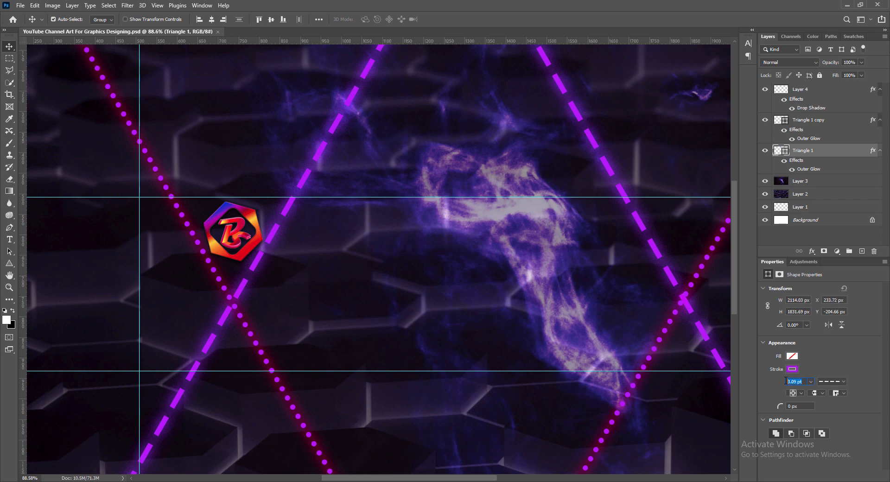
text(2.75)
key(Return)
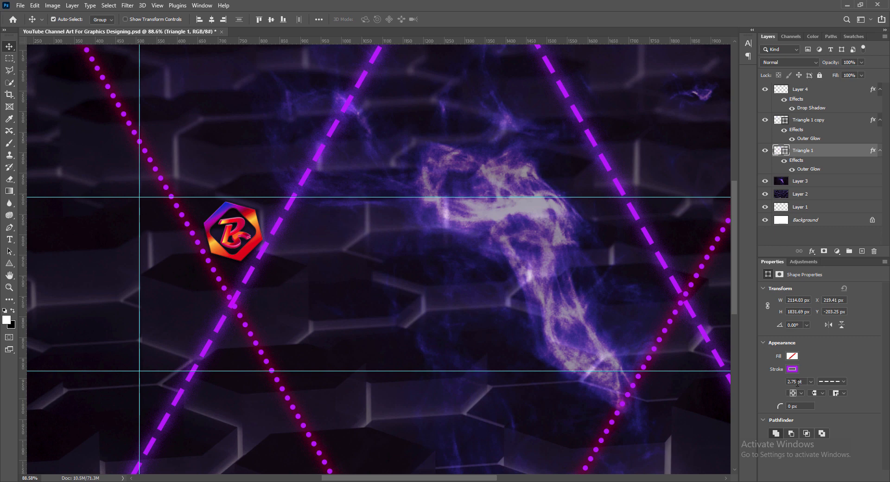
key(Return)
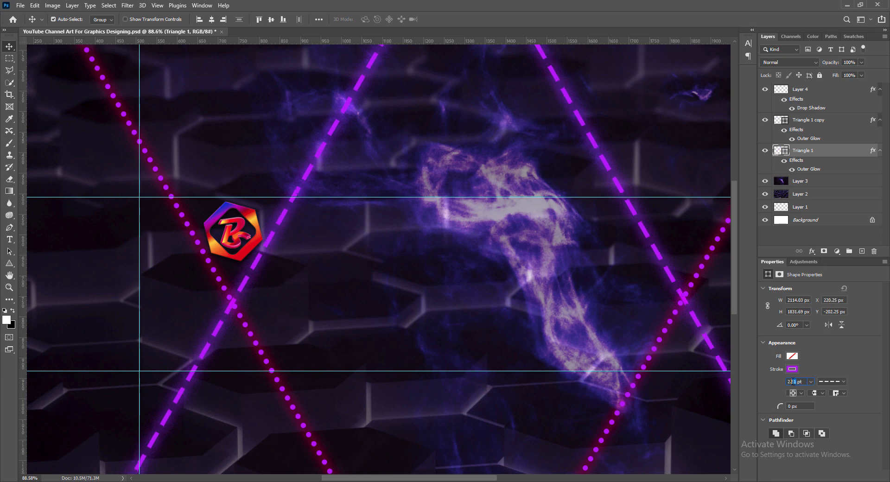
- Nudge the dashed triangle down to a Y position of about -185.62 px and save
scroll(794, 381, down, 1)
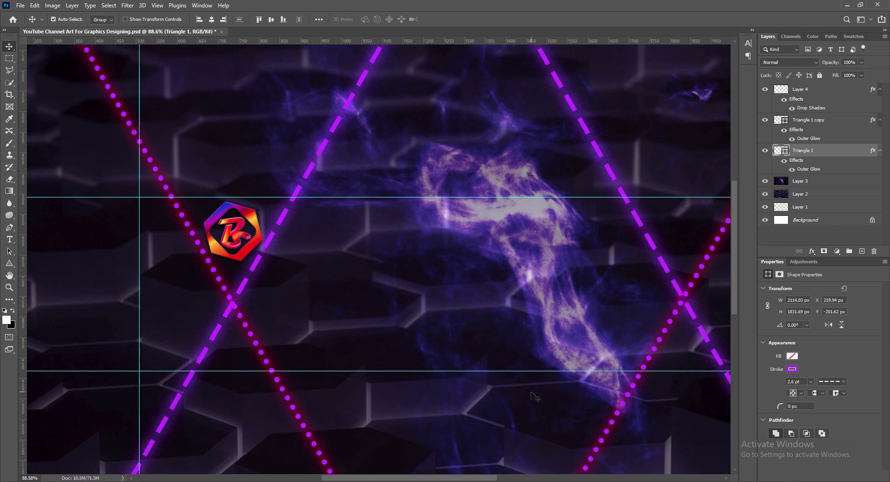
key(Down)
key(Down)
key(Down)
key(Down)
key(Down)
key(Down)
key(Down)
key(Down)
key(Down)
key(Down)
key(Down)
key(Down)
key(Down)
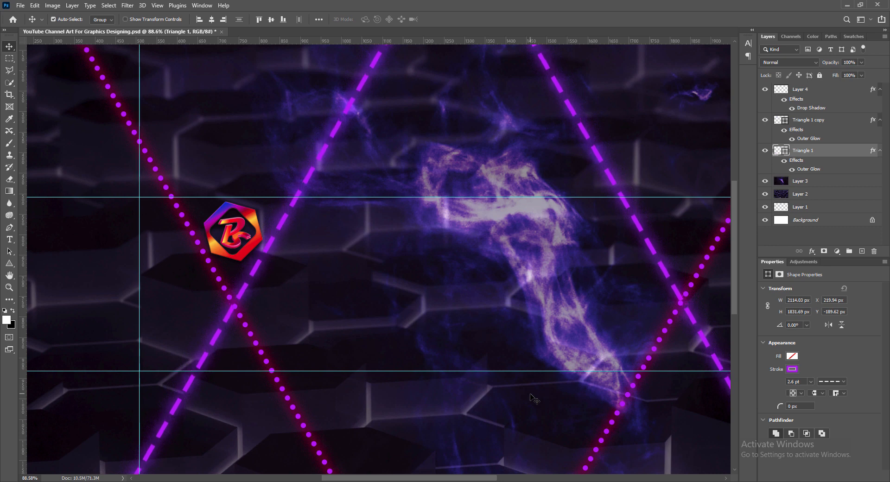
key(Up)
key(Up)
key(Down)
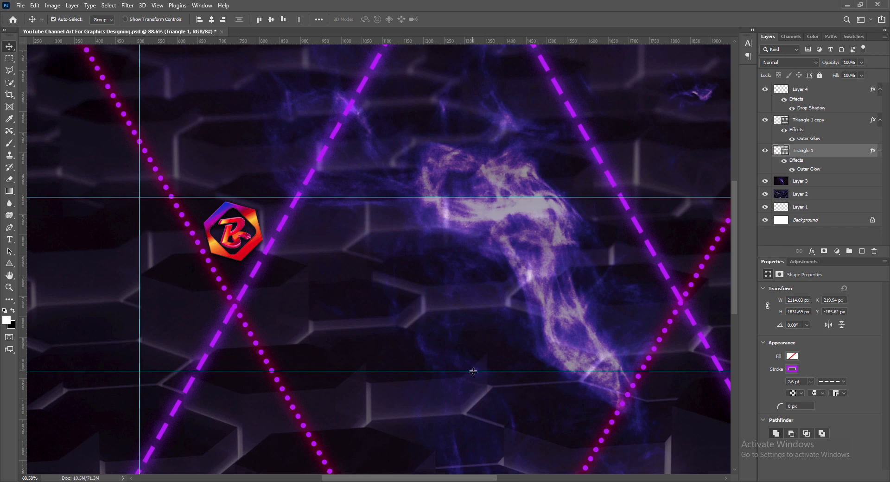
key(ctrl+s)
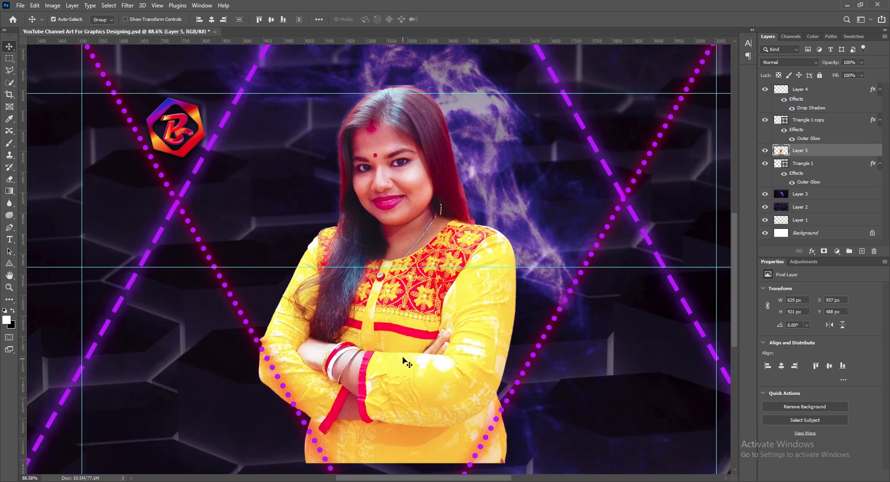
- Move the person photo (Layer 5) to the banner's right side
drag(405, 358, 543, 401)
scroll(515, 366, down, 1)
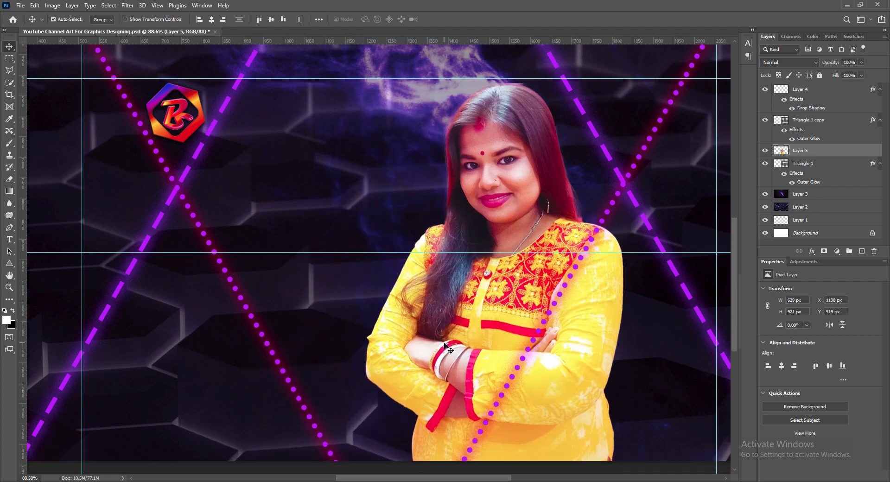
key(Right)
key(Right)
key(Right)
key(Right)
key(Right)
key(Right)
key(Right)
key(Right)
key(Right)
key(Right)
key(Right)
key(Right)
key(Right)
key(Right)
key(Right)
key(Right)
key(Right)
key(Right)
key(Right)
key(Right)
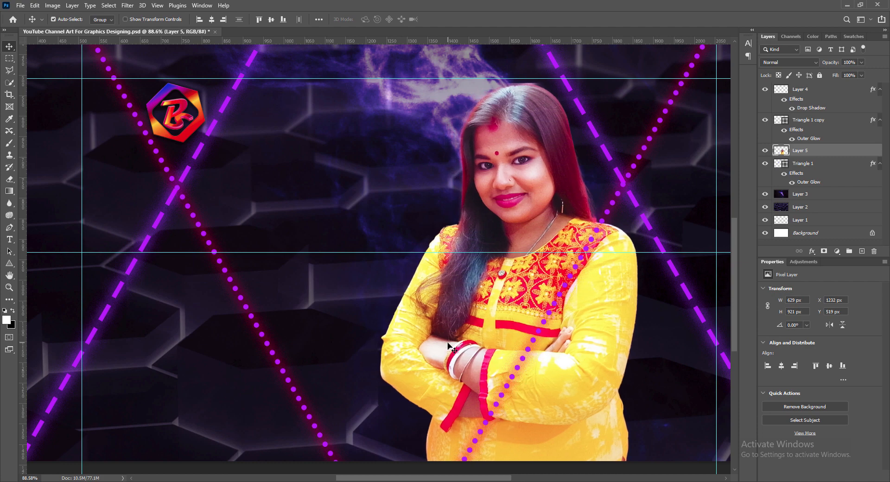
key(Right)
key(Right)
key(Right)
key(Right)
key(Right)
key(Right)
key(Right)
key(Right)
key(Right)
key(Right)
key(Right)
key(Right)
key(Right)
key(Right)
key(Right)
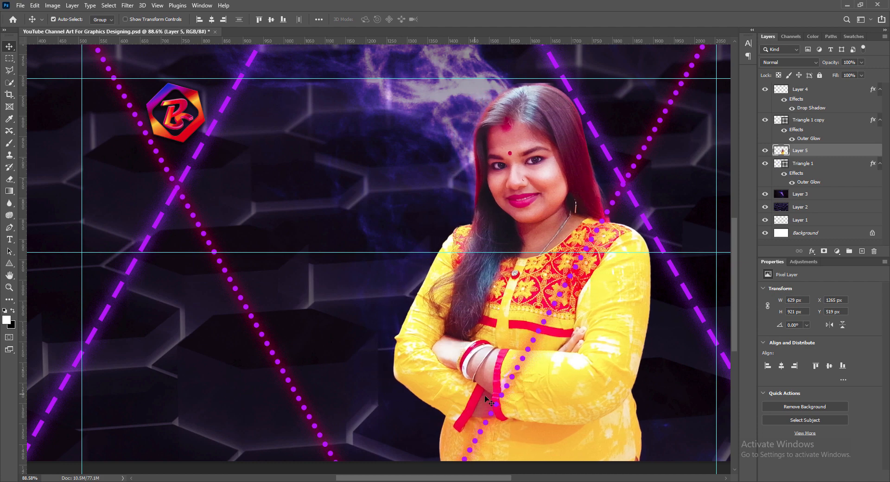
- Scale the photo up slightly to about 637×931 px and save the banner
key(ctrl+t)
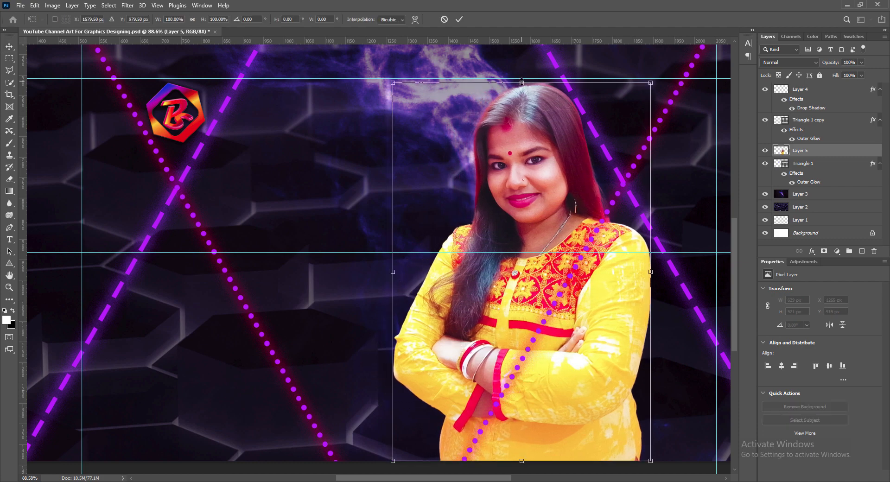
drag(521, 82, 522, 79)
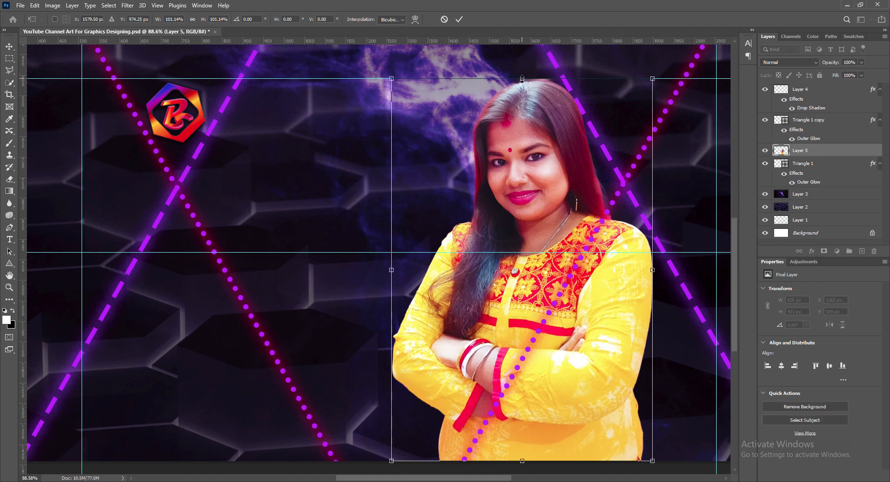
key(Return)
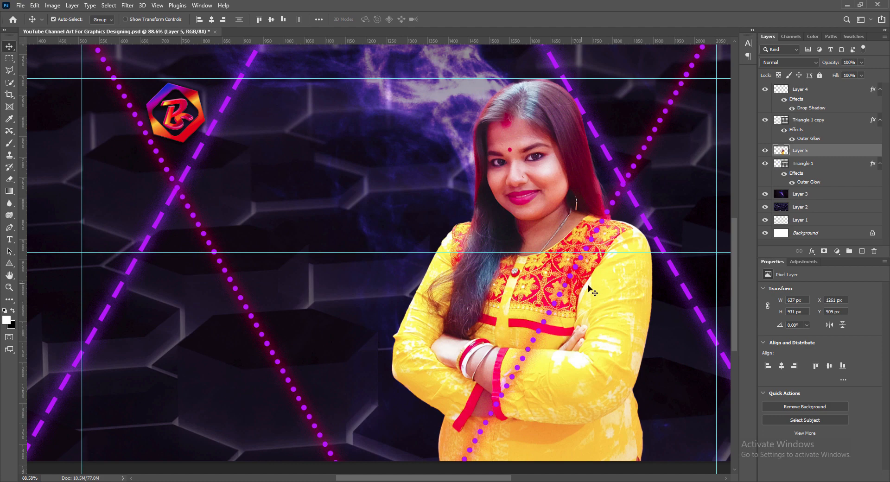
scroll(589, 287, up, 2)
key(ctrl+s)
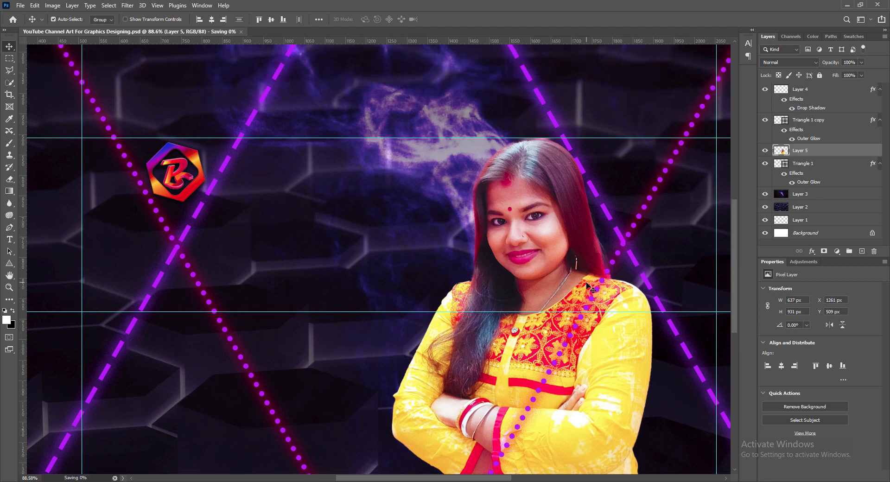
- Add a new empty layer above Layer 4 for the channel name
click(778, 92)
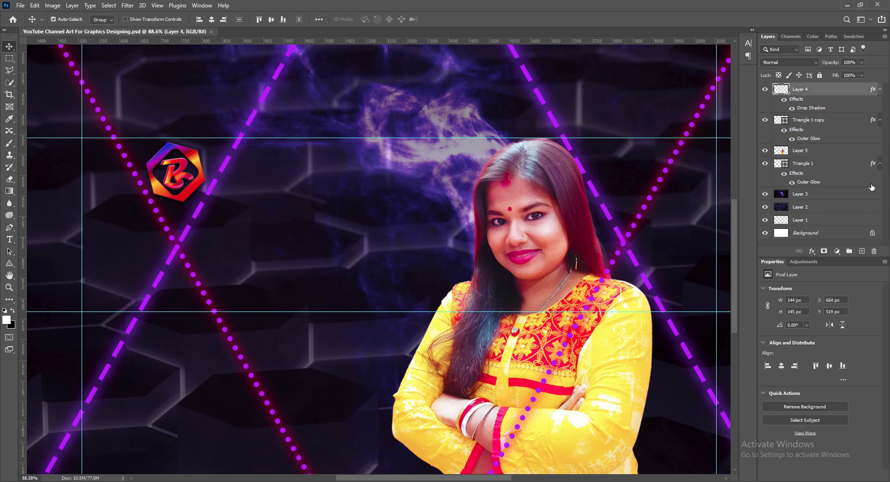
key(ctrl+shift+alt+n)
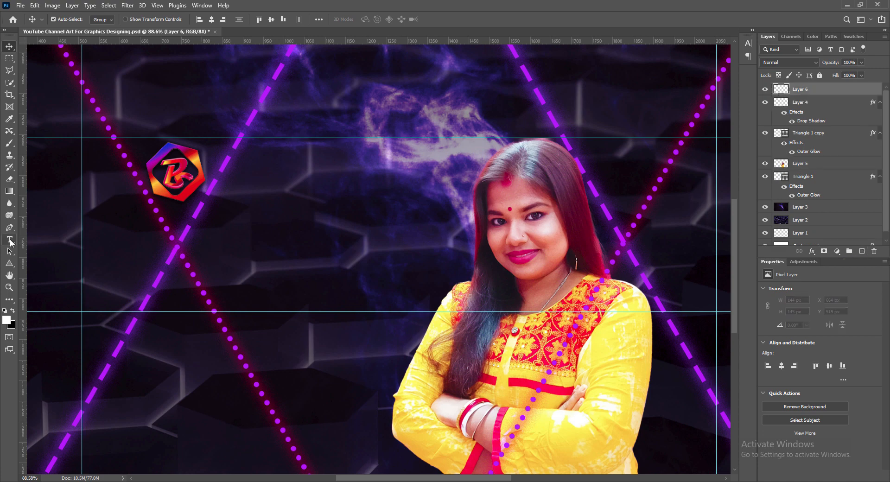
key(t)
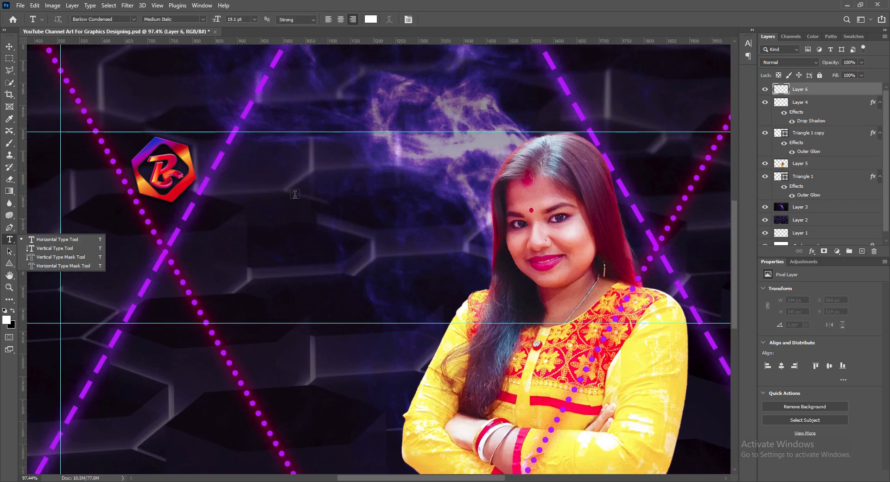
scroll(292, 199, up, 1)
scroll(296, 199, up, 3)
- Type 'PIYASTICK GFX WORLD' beside the logo and drag the text into position
click(263, 245)
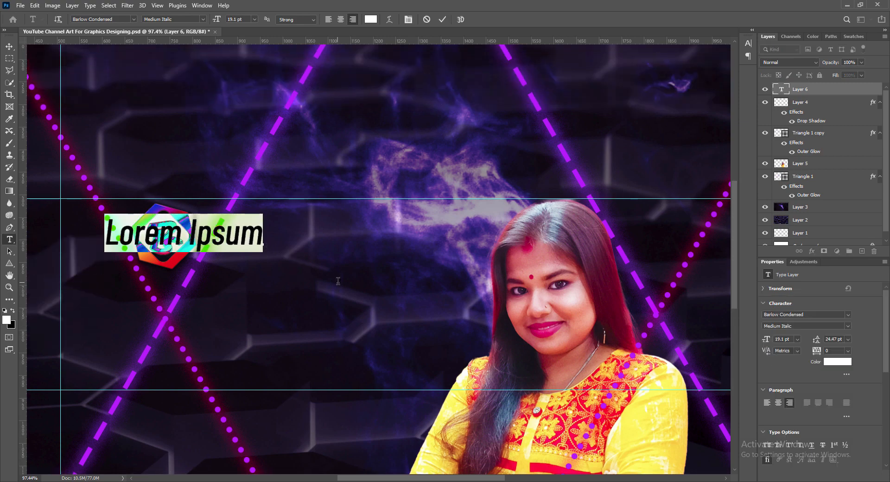
text(piyastick)
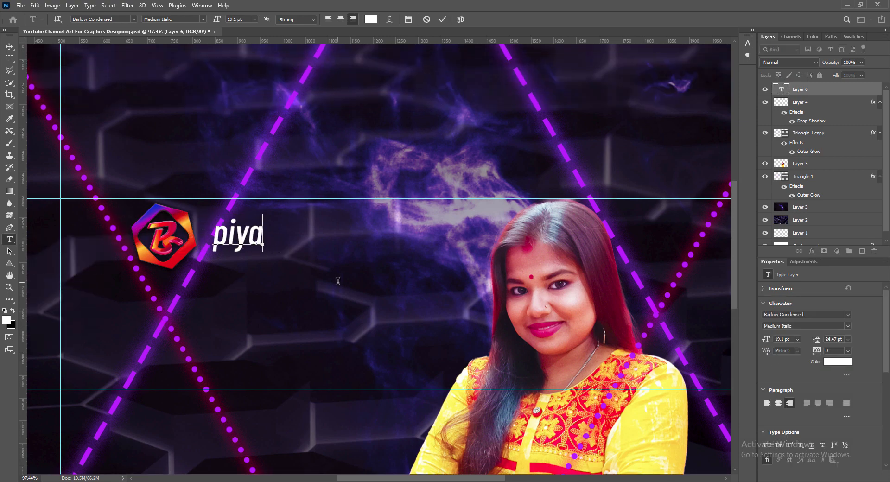
key(BackSpace)
key(BackSpace)
key(BackSpace)
key(BackSpace)
key(BackSpace)
key(BackSpace)
key(BackSpace)
key(BackSpace)
key(BackSpace)
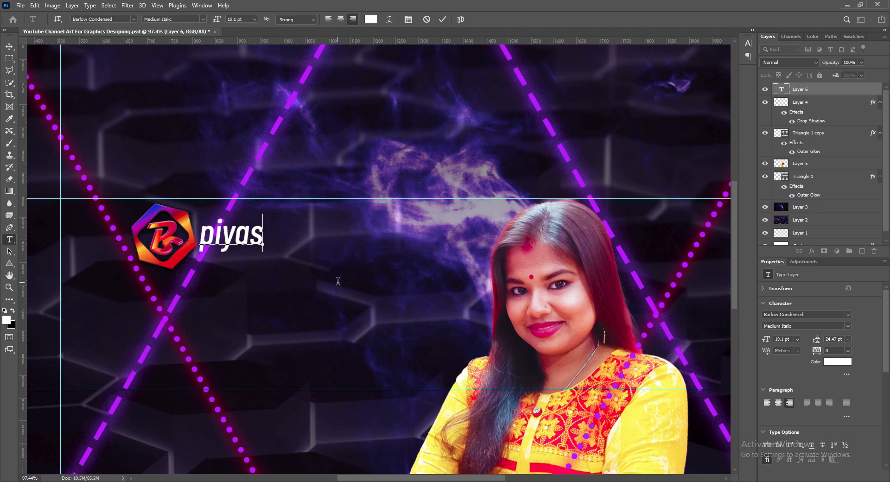
text(PIYAS)
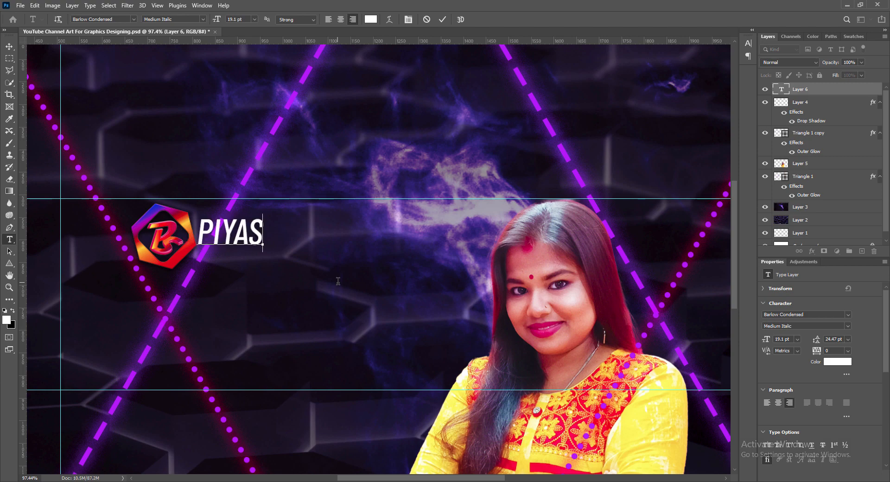
text(TICK GFX WORLD)
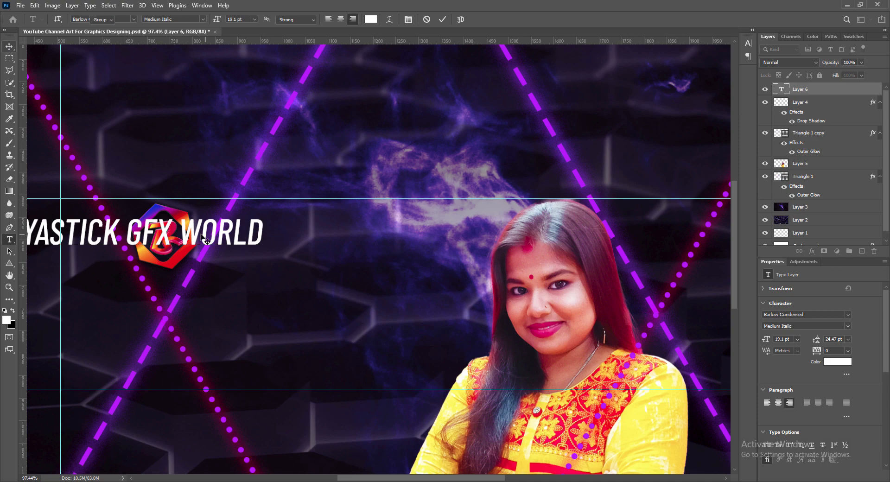
key(ctrl+Return)
drag(204, 239, 434, 240)
scroll(450, 306, down, 2)
scroll(453, 307, down, 1)
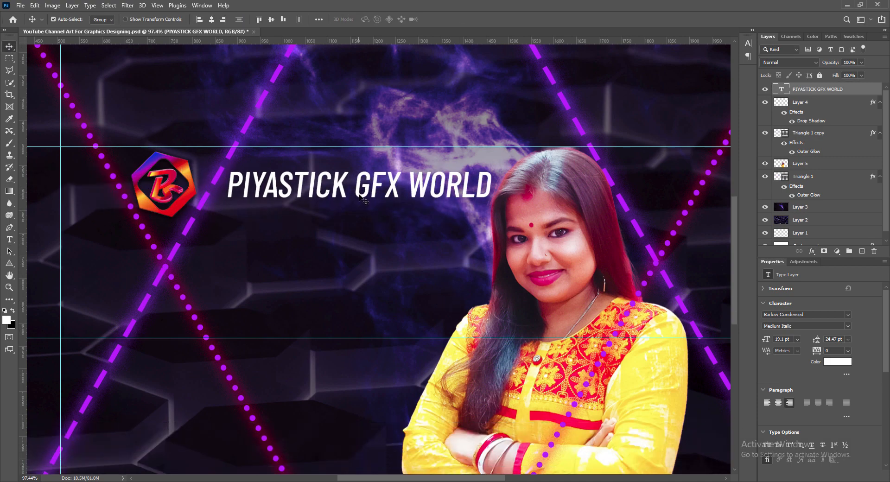
- Move the channel name up beside the logo and change its font style to Bold Italic
drag(361, 196, 363, 188)
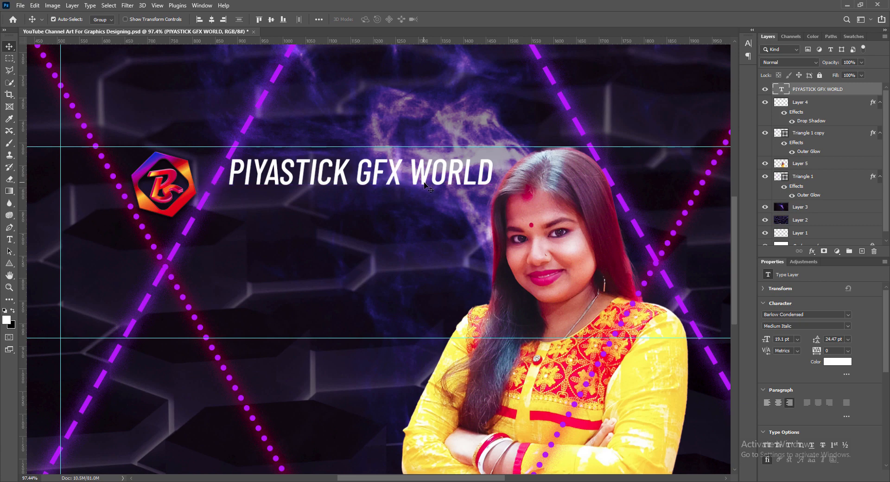
double_click(424, 184)
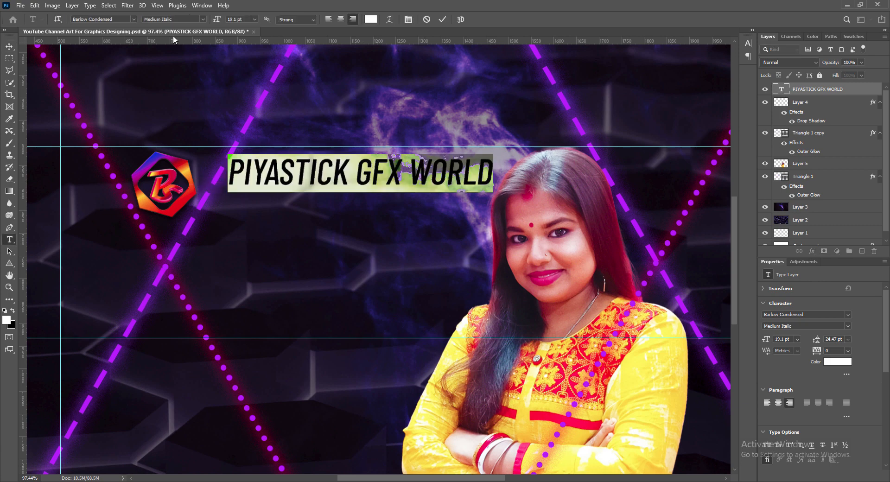
click(203, 20)
click(167, 139)
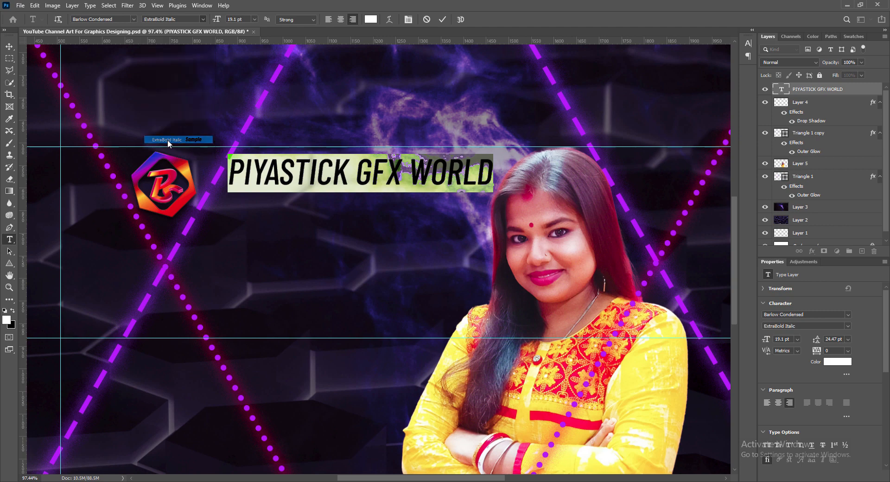
click(203, 20)
click(162, 125)
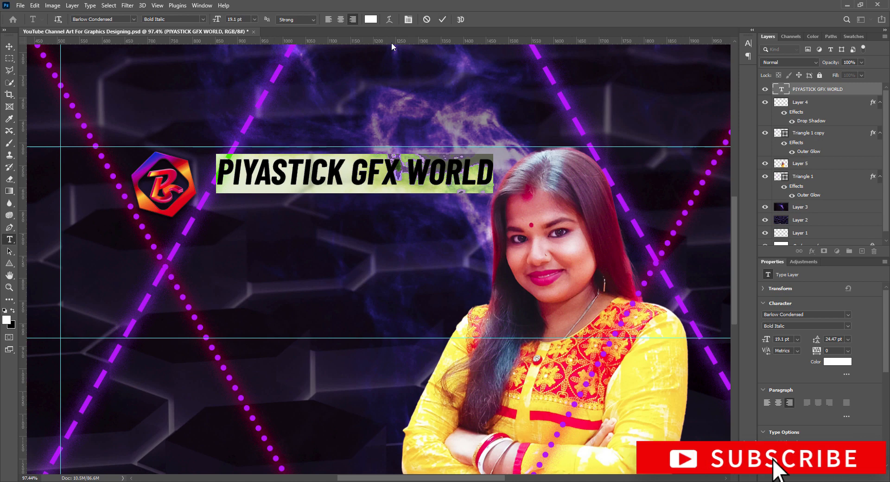
- Set the title to 18 pt, keep its colour white, and commit the edit
click(255, 21)
click(245, 96)
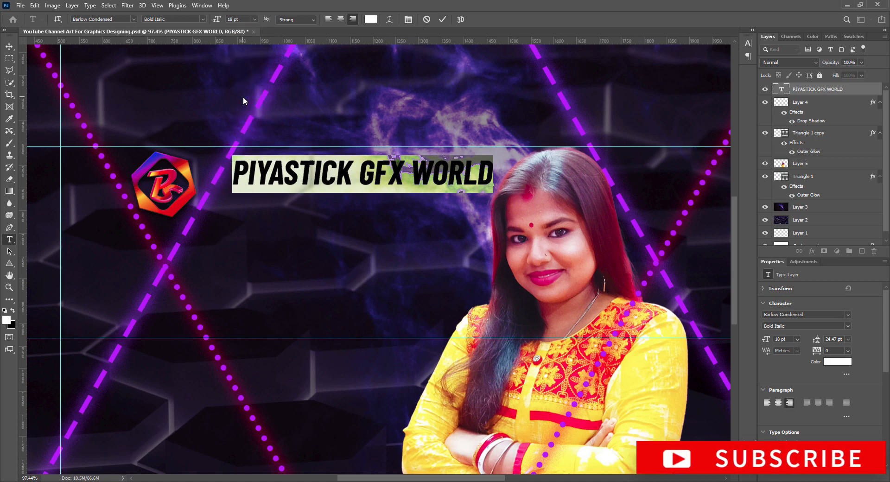
click(371, 20)
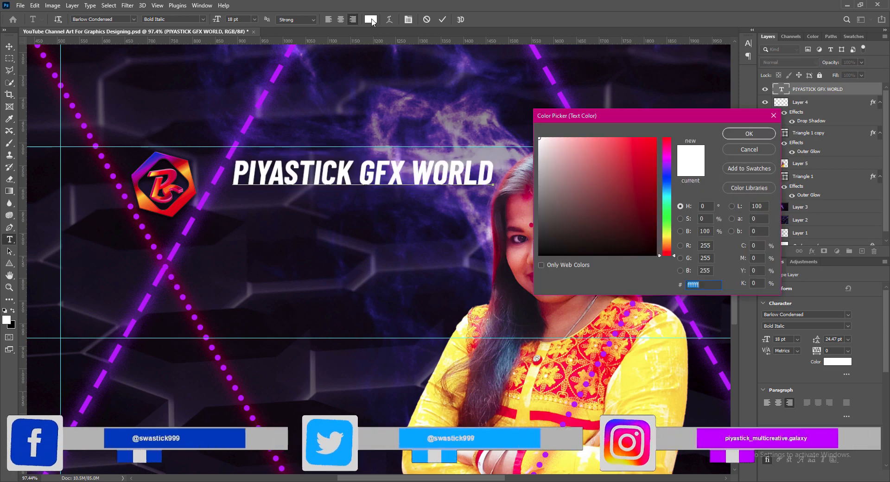
click(188, 228)
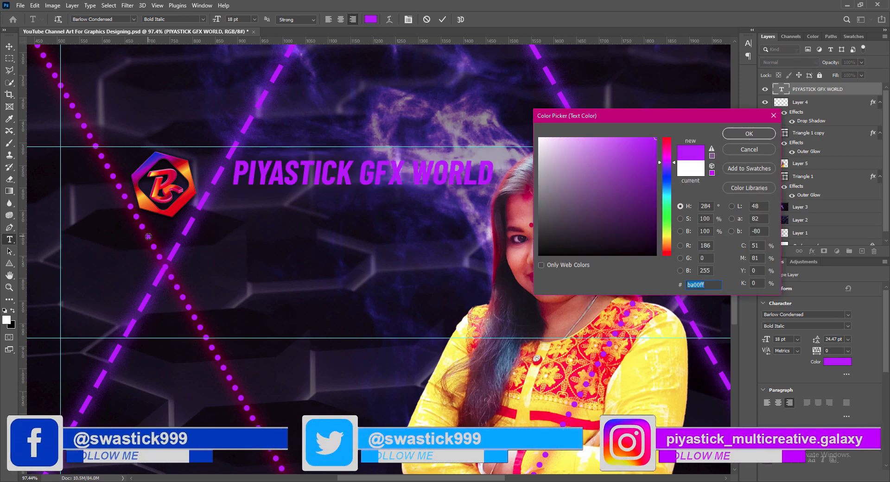
click(752, 150)
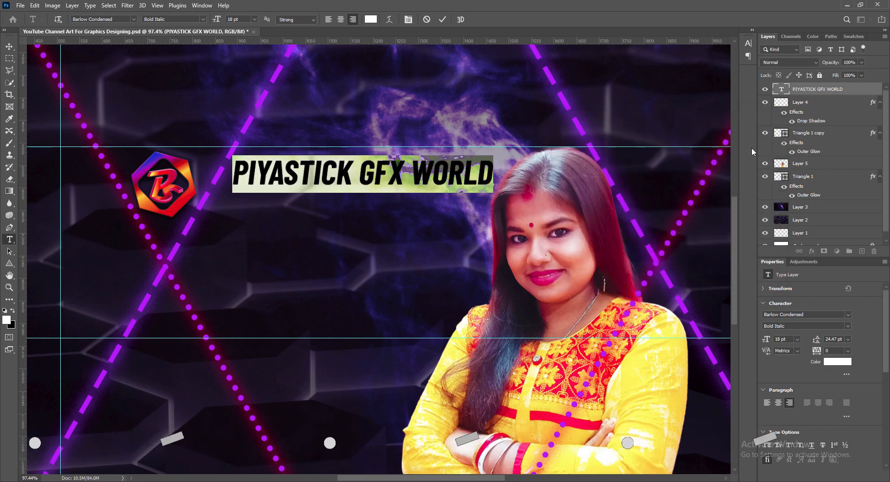
click(443, 19)
key(v)
right_click(787, 92)
click(790, 96)
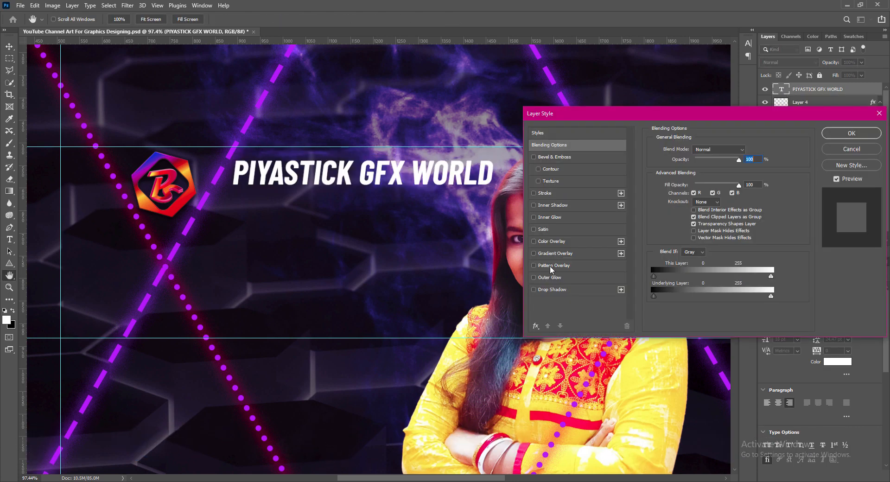
- Enable a Gradient Overlay on the title with a dark left stop sampled from the canvas
click(534, 254)
click(555, 253)
click(709, 171)
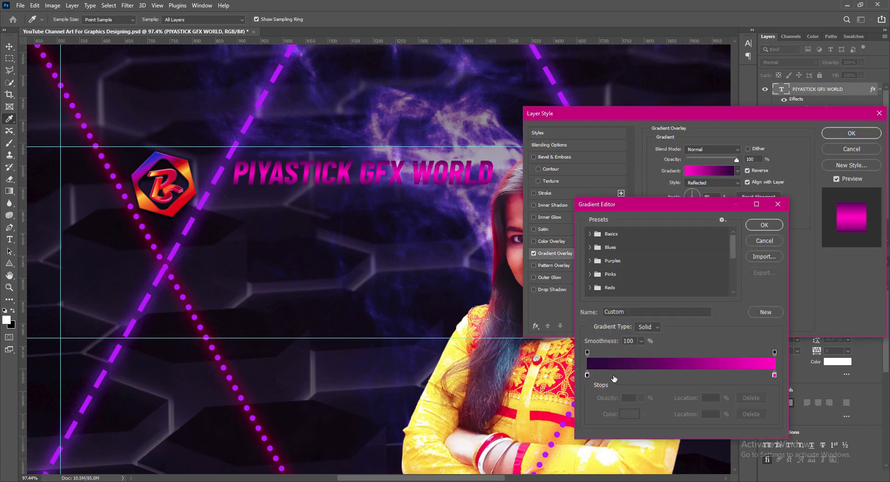
click(587, 375)
click(630, 414)
click(194, 325)
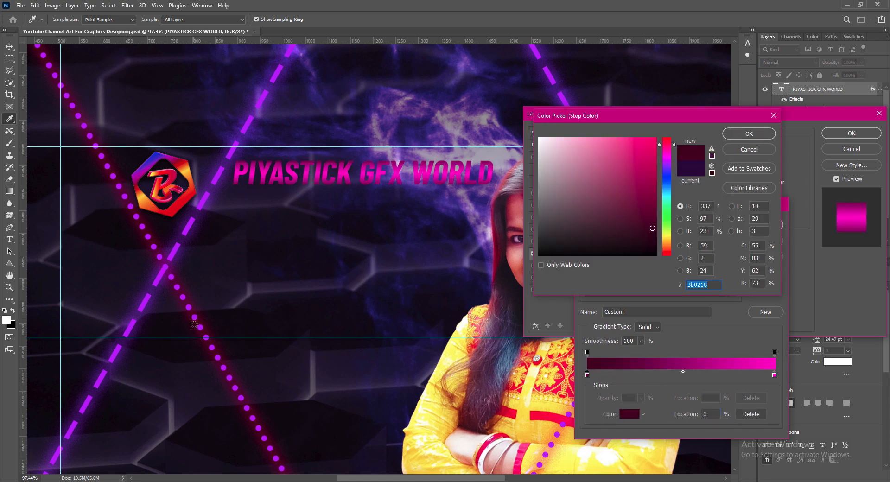
click(767, 133)
click(683, 371)
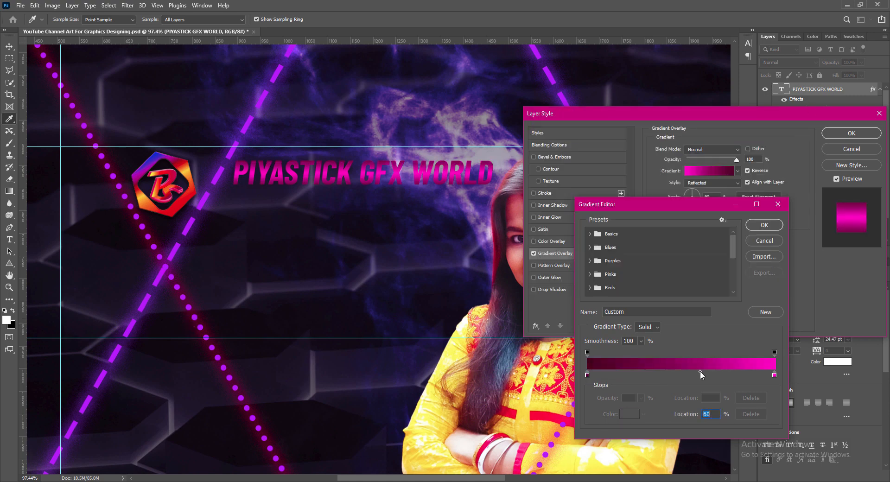
key(Return)
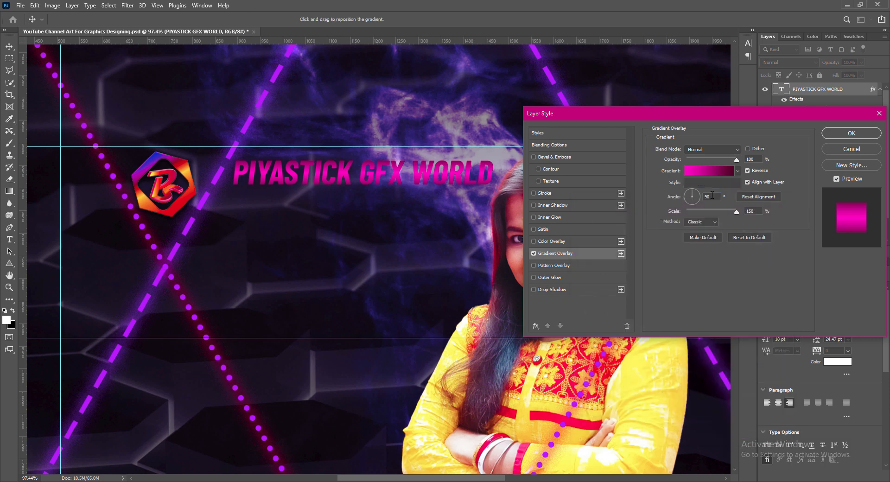
- Set the gradient overlay angle to -90° and its scale to 120%
click(696, 198)
mouse_move(697, 201)
mouse_down()
mouse_move(692, 183)
mouse_move(707, 197)
mouse_move(681, 212)
mouse_move(704, 189)
mouse_up()
double_click(716, 196)
text(45)
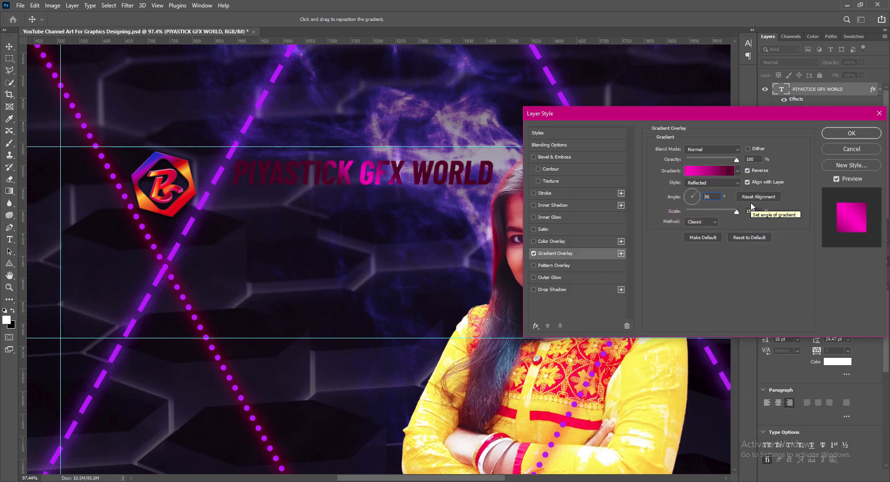
key(BackSpace)
key(BackSpace)
text(90)
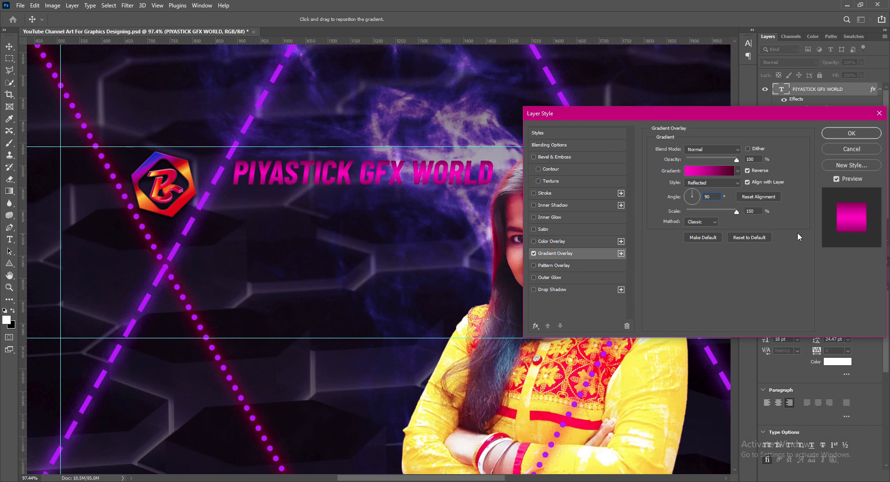
double_click(748, 170)
drag(737, 212, 725, 213)
- After trying Hard Mix and Hard Light, set the overlay blend mode to Multiply
click(711, 149)
click(694, 304)
click(712, 150)
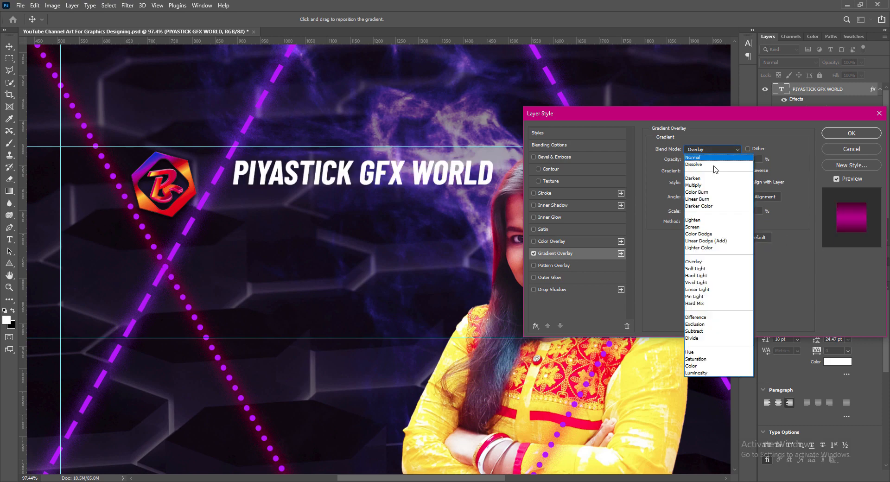
click(694, 275)
click(712, 149)
click(708, 241)
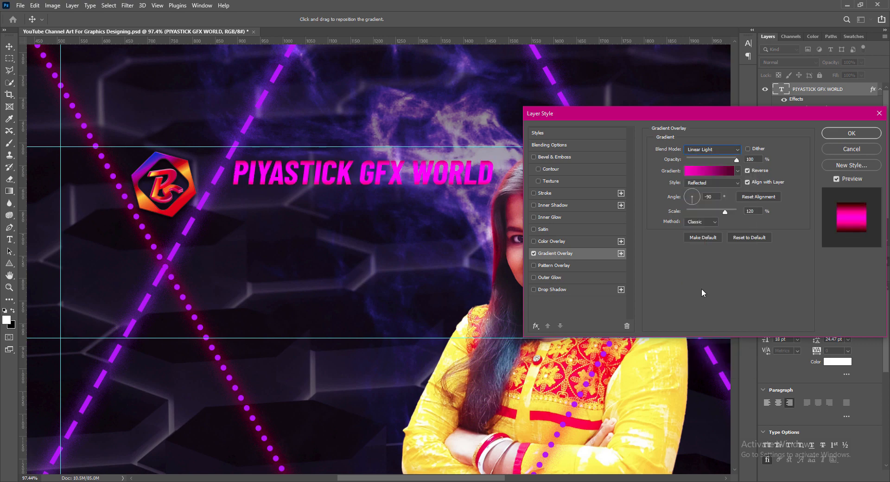
click(712, 149)
click(695, 185)
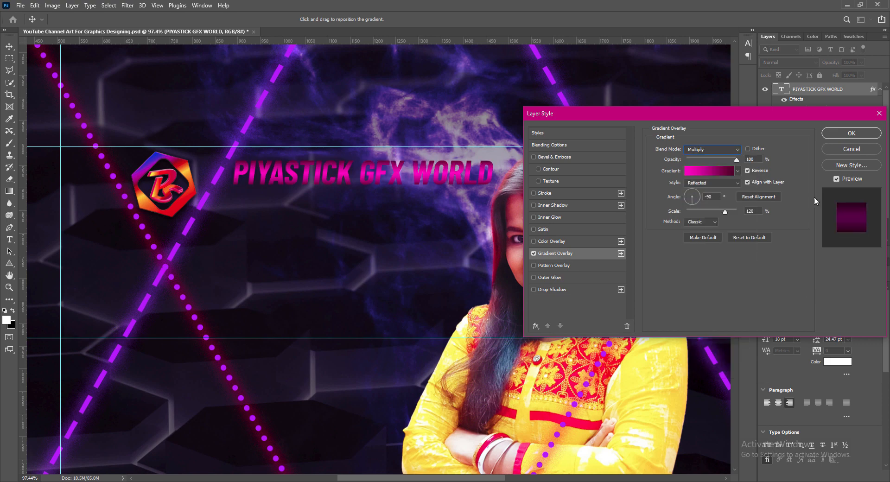
- Turn on Outer Glow with a bright purple colour sampled from the banner's dashed line
click(556, 279)
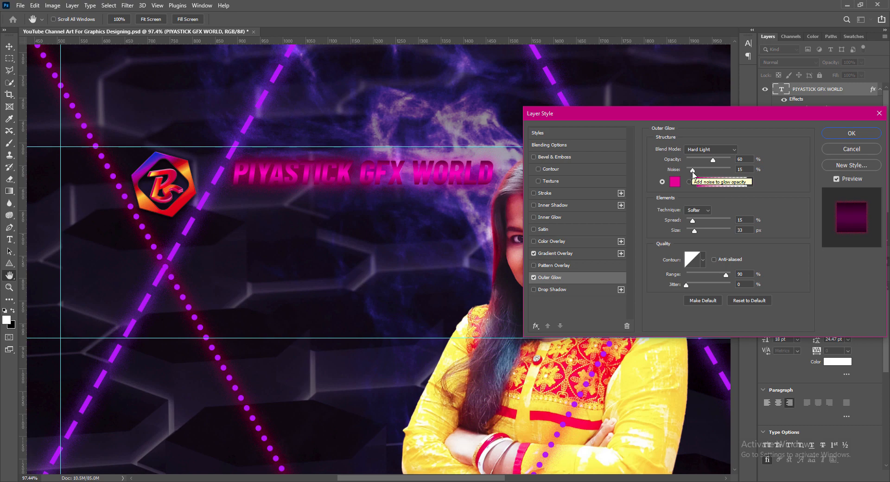
drag(690, 233, 695, 221)
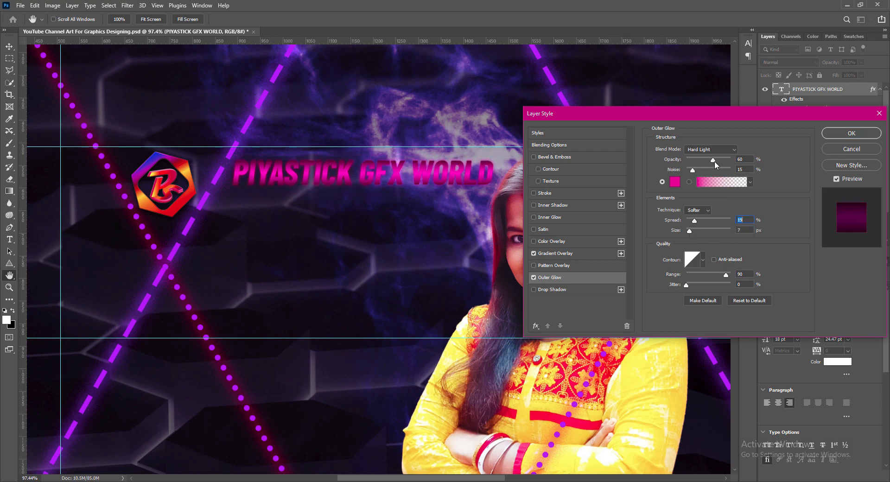
drag(714, 161, 701, 170)
mouse_move(691, 230)
mouse_down()
mouse_move(706, 229)
mouse_move(692, 221)
mouse_up()
click(737, 230)
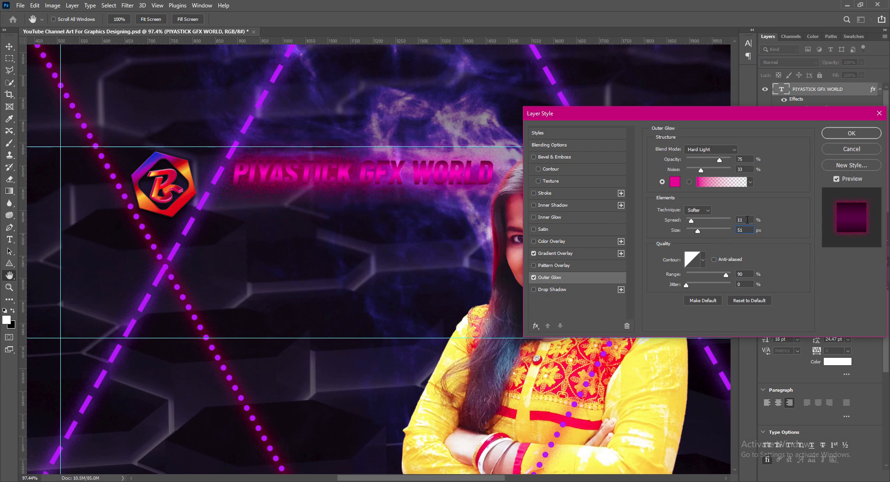
click(675, 181)
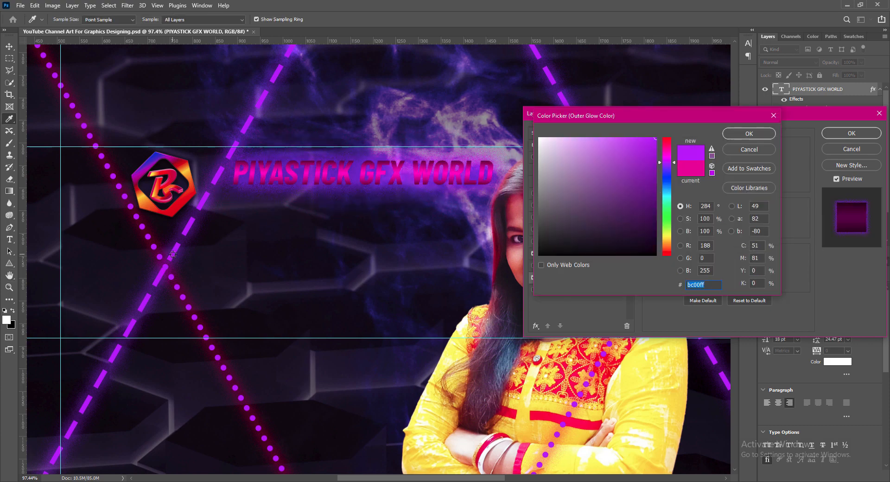
click(170, 252)
click(175, 247)
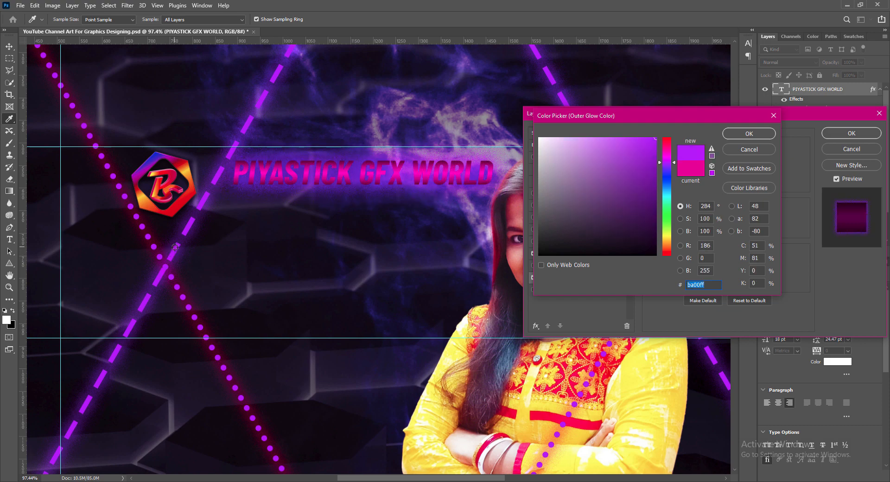
click(732, 136)
- Raise the glow opacity and choose the ring contour for the glow
double_click(727, 159)
text(60)
click(740, 230)
scroll(740, 230, up, 14)
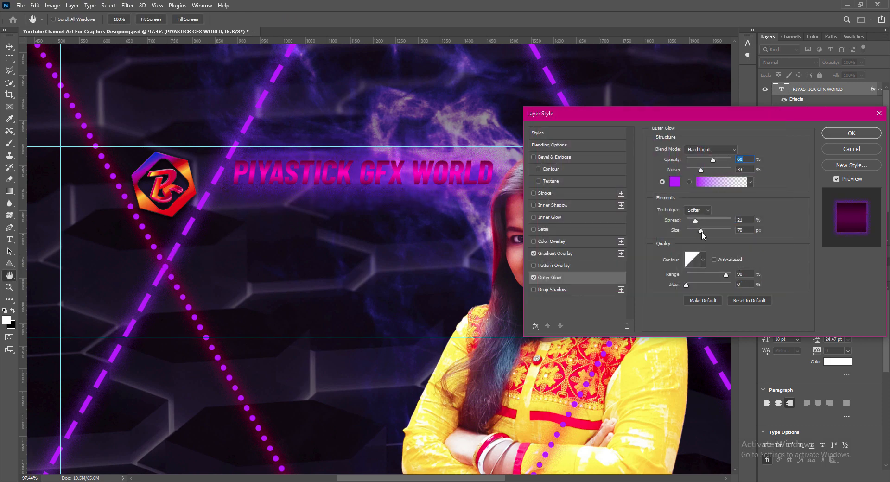
drag(713, 160, 726, 162)
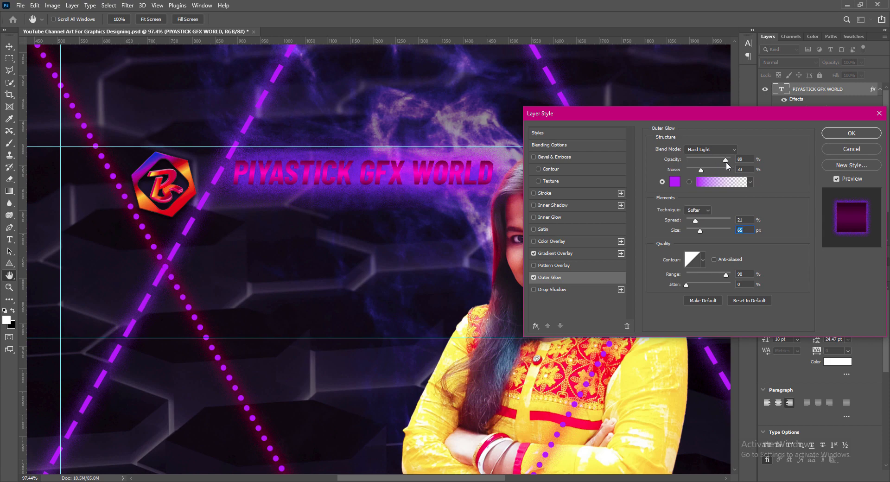
click(703, 260)
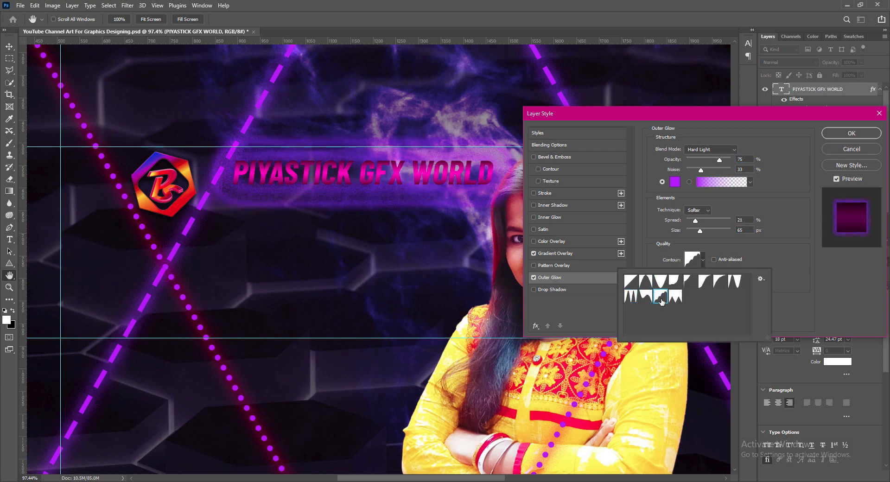
click(676, 281)
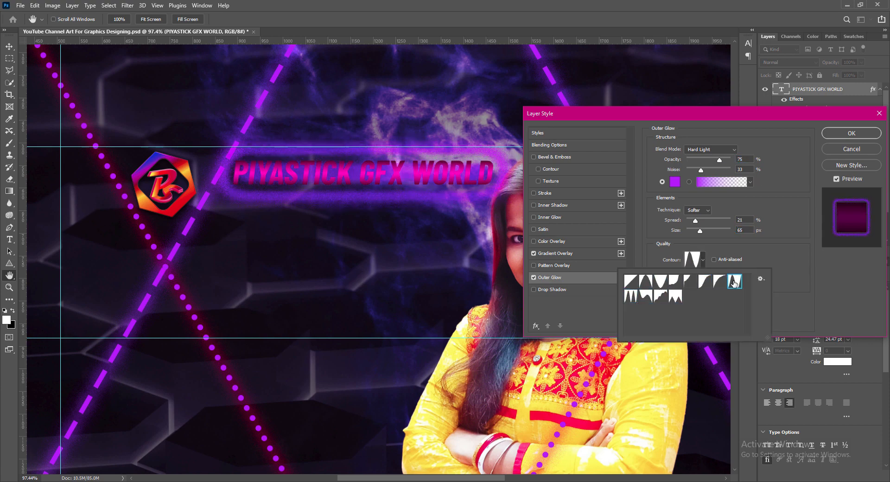
click(648, 282)
click(631, 283)
click(736, 283)
click(648, 284)
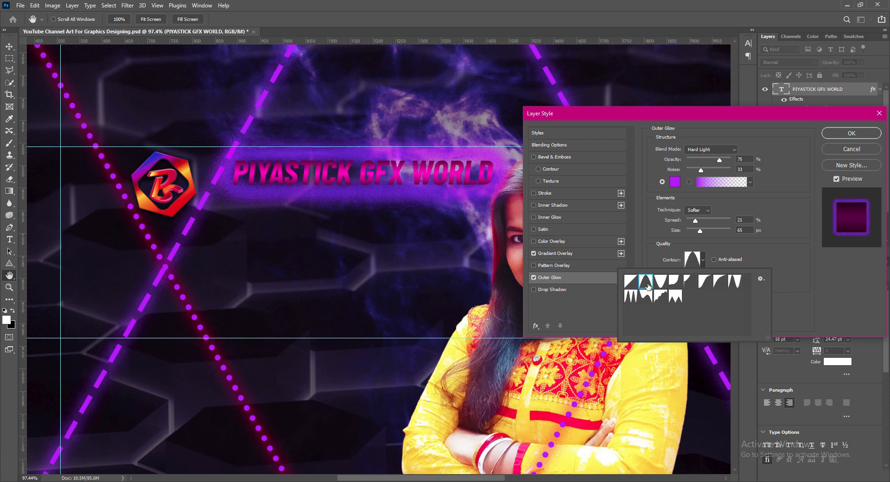
click(736, 282)
click(701, 234)
drag(700, 233, 695, 233)
- Keep the purple glow colour and set glow size 21 and opacity 65
click(675, 181)
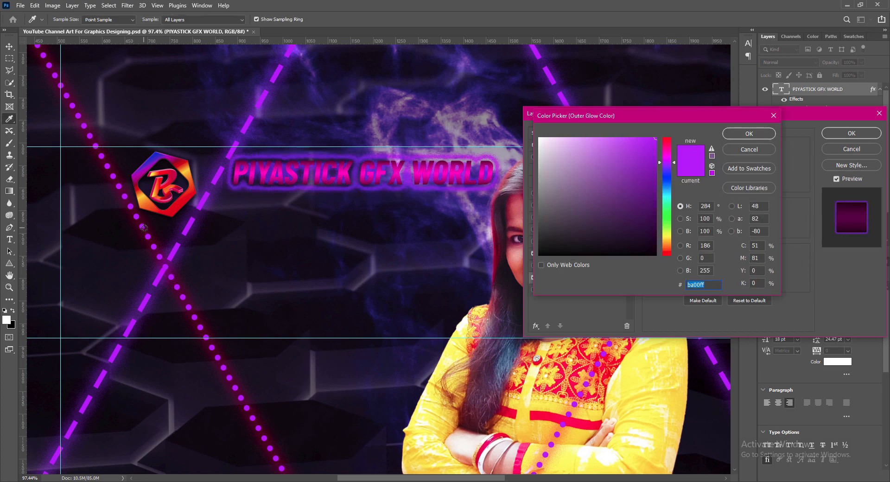
click(154, 248)
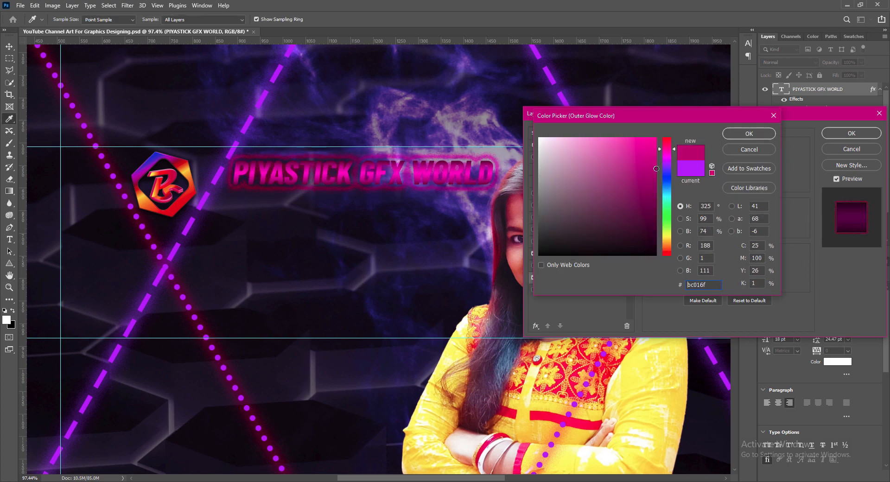
click(691, 168)
click(750, 133)
text(21)
key(shift+Tab)
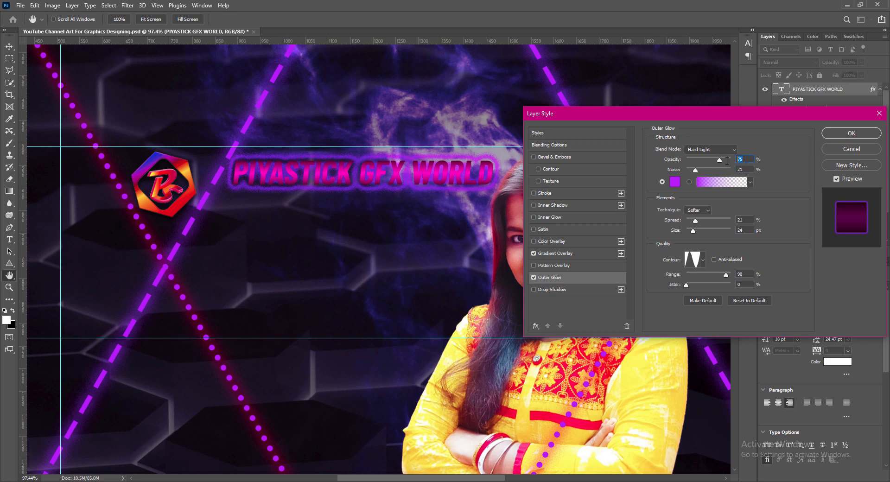
text(65)
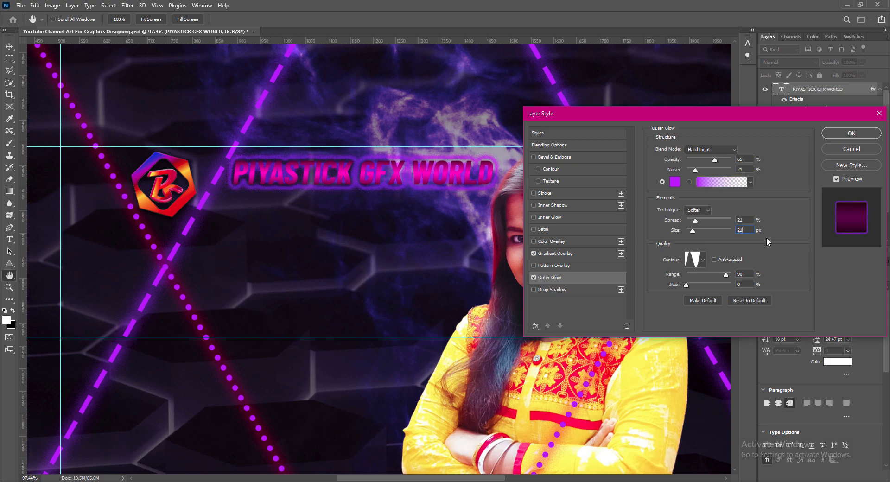
- Add a drop shadow (values 9, 14, distance 12) and apply the layer styles
click(548, 289)
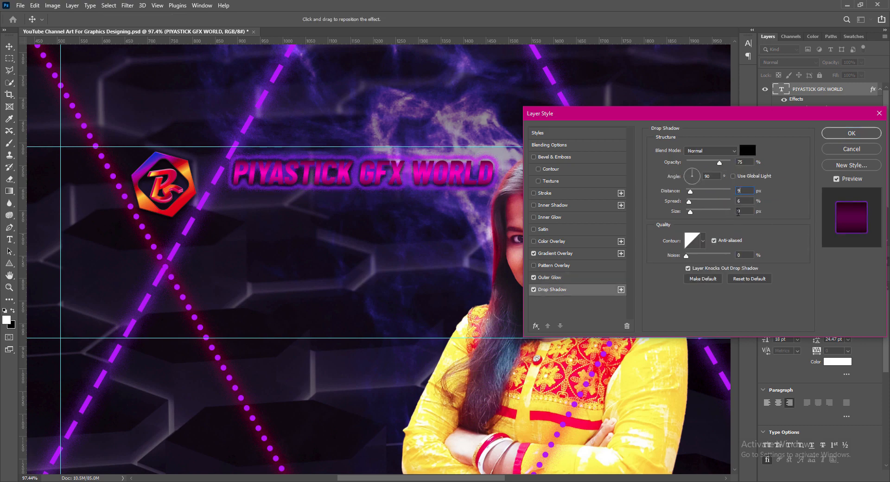
key(Tab)
text(9)
key(Tab)
text(14)
key(shift+Tab)
key(shift+Tab)
text(12)
click(823, 135)
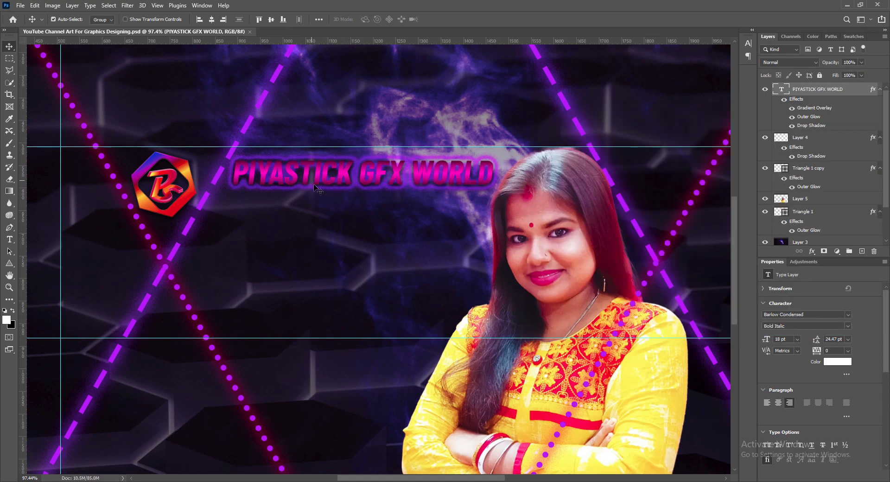
- Change the overlay gradient's dark left stop to a deep magenta-red, #780026
double_click(834, 89)
click(555, 253)
click(723, 183)
click(588, 374)
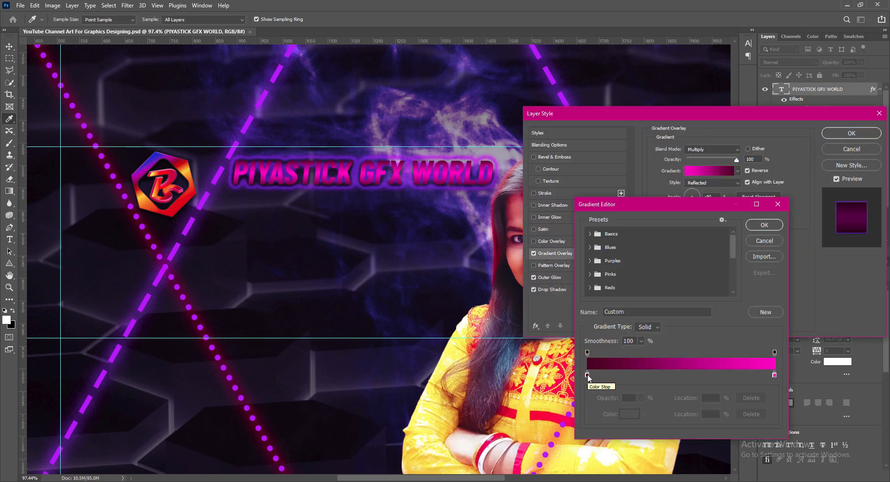
click(629, 414)
click(656, 201)
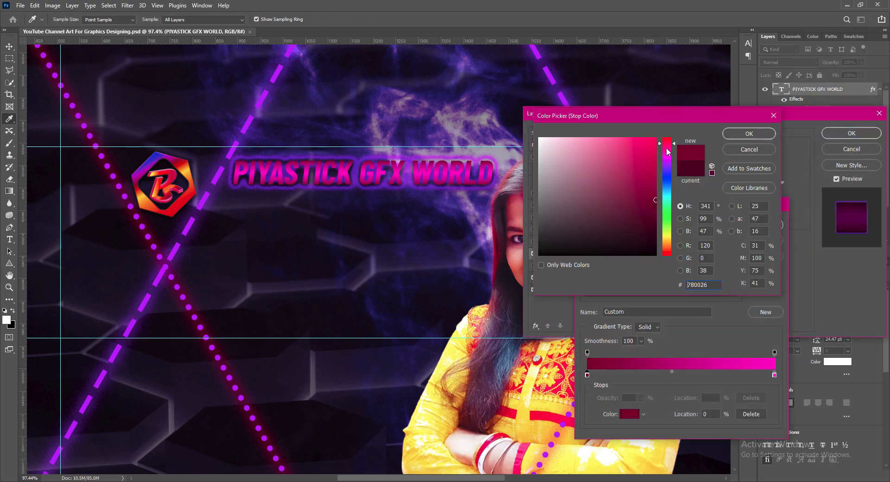
click(667, 149)
drag(656, 202, 657, 213)
click(735, 135)
click(759, 225)
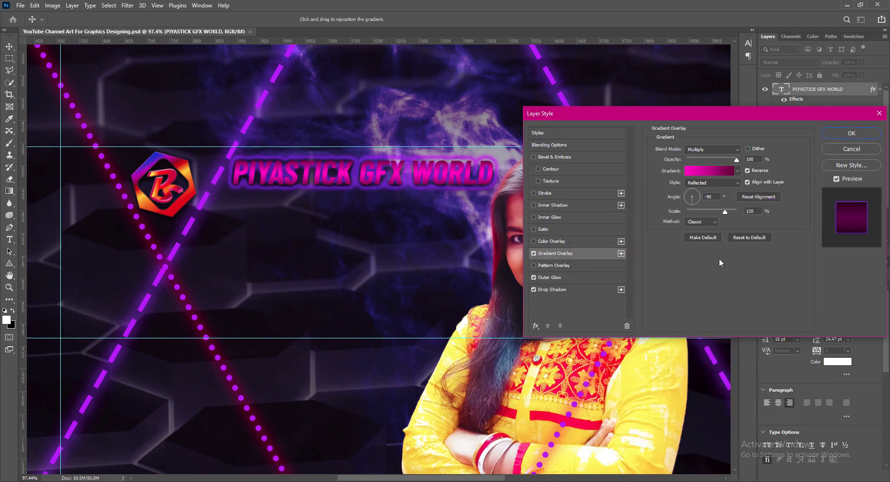
- Set the gradient overlay to Normal blending at 130% scale and apply it
click(737, 150)
click(742, 148)
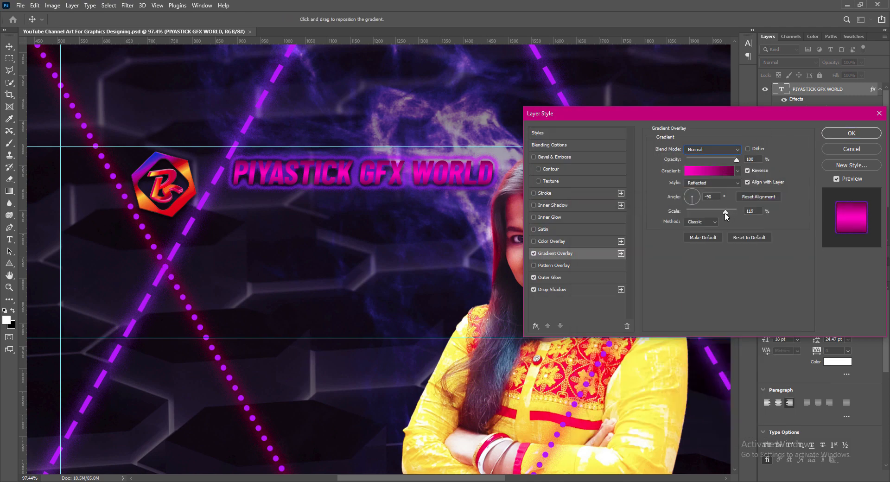
drag(726, 217, 730, 214)
click(701, 221)
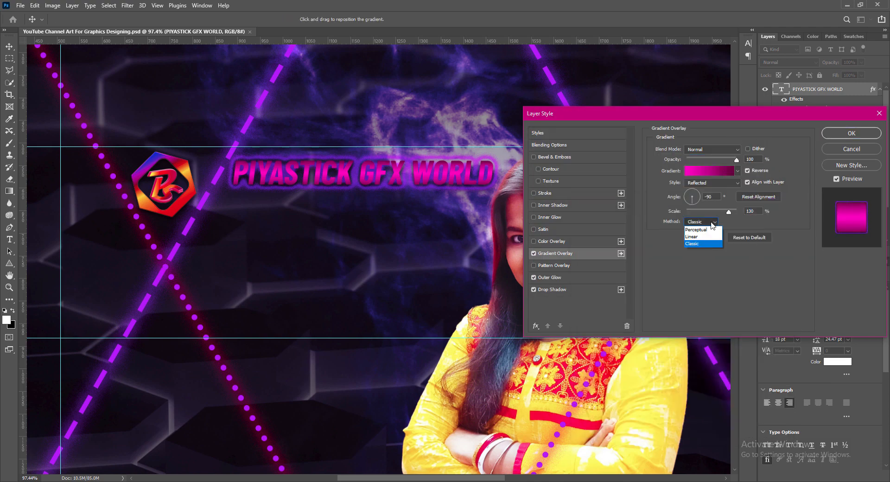
click(702, 233)
key(Return)
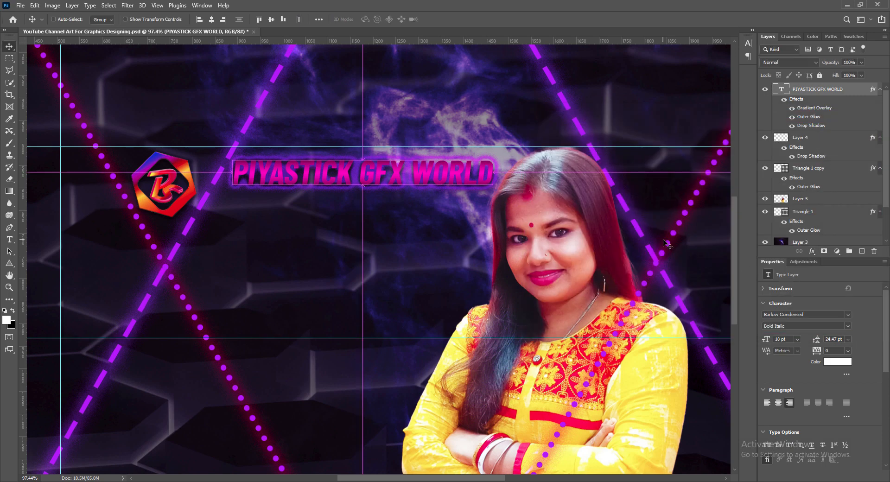
- Add a Bevel & Emboss with Texture to the channel name, keeping the current pattern
double_click(785, 94)
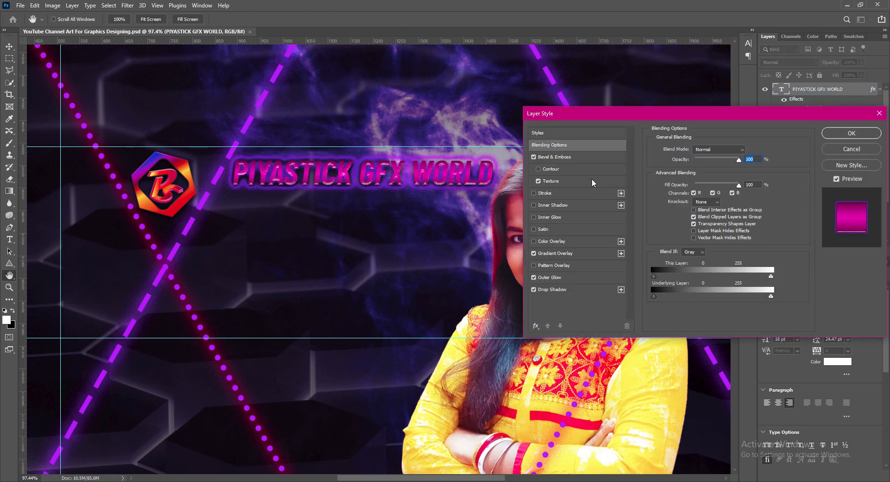
click(551, 181)
click(674, 197)
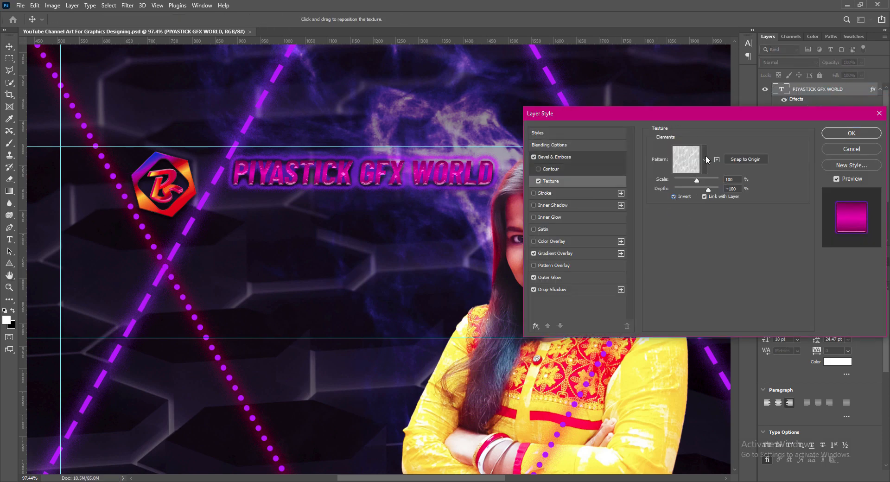
click(705, 159)
click(705, 269)
key(Return)
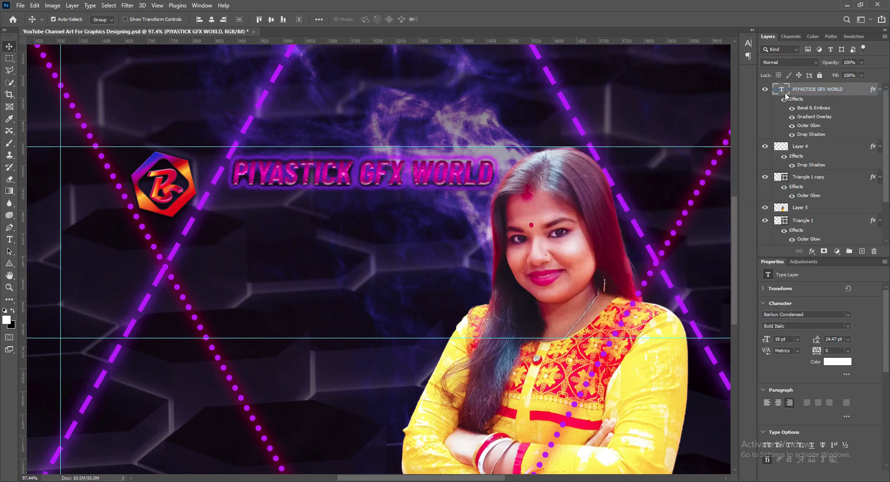
- Change the title's outer glow colour to bright magenta d102c1
double_click(786, 97)
click(161, 263)
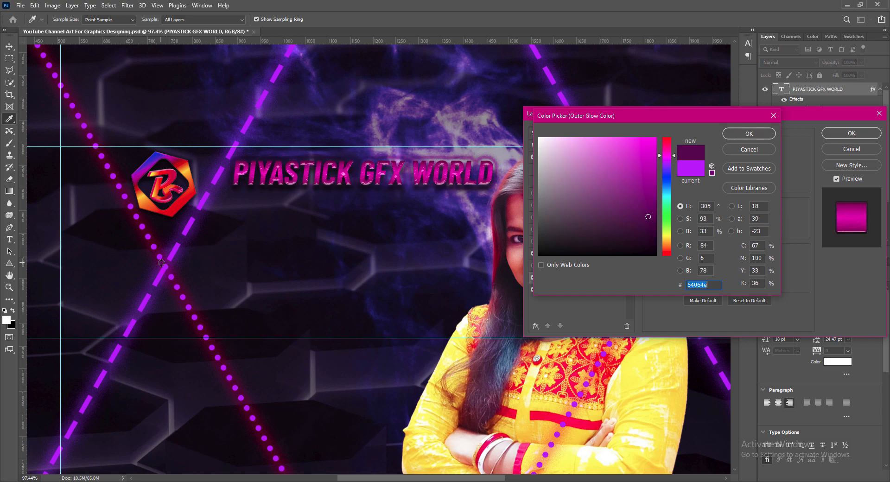
click(655, 158)
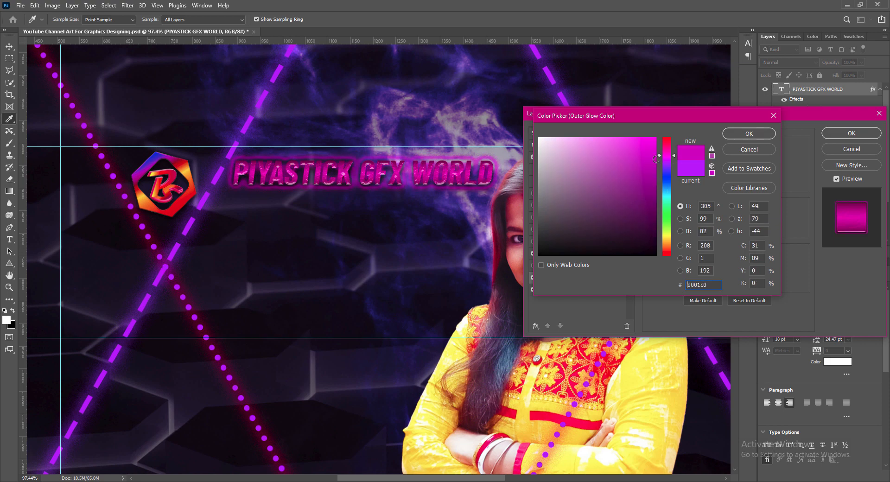
click(750, 134)
- Experiment with the outer glow's size and spread values
click(744, 231)
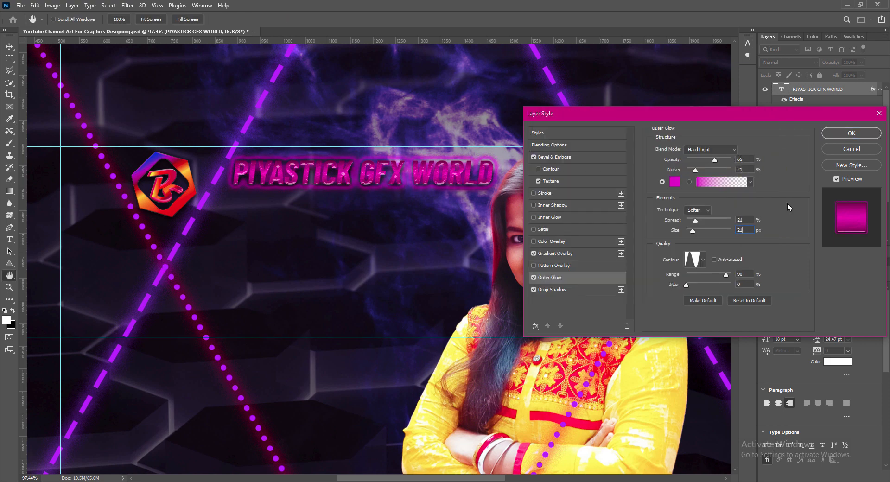
drag(693, 230, 688, 225)
text(9)
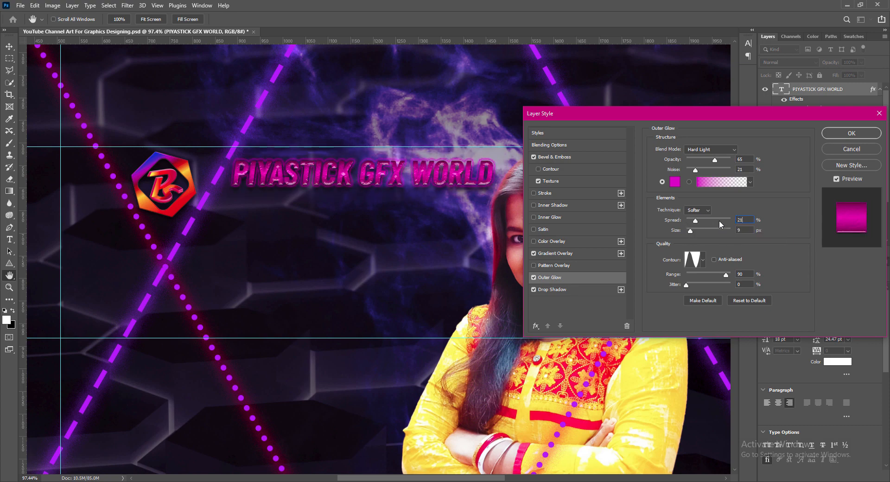
text(21)
key(Tab)
text(18)
key(shift+Tab)
drag(694, 236, 692, 231)
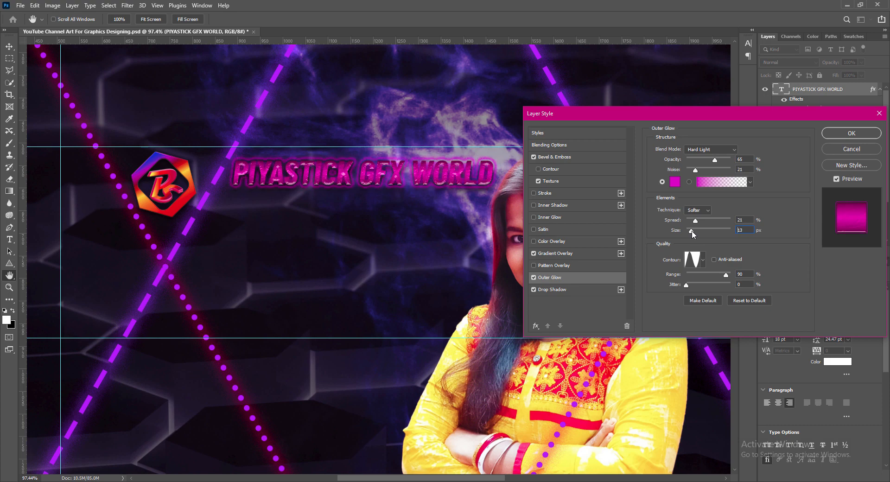
text(9)
- Try several contour presets and apply a new contour to the outer glow
click(703, 260)
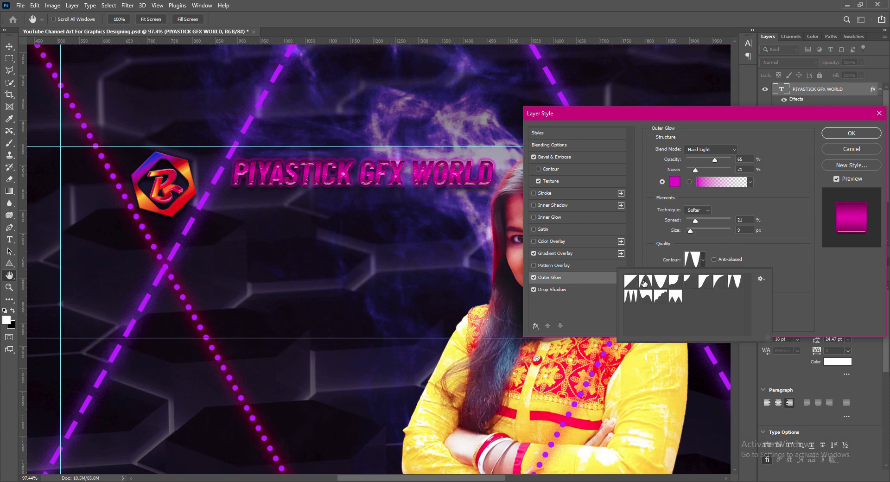
click(646, 281)
click(632, 296)
click(646, 296)
click(661, 296)
click(676, 296)
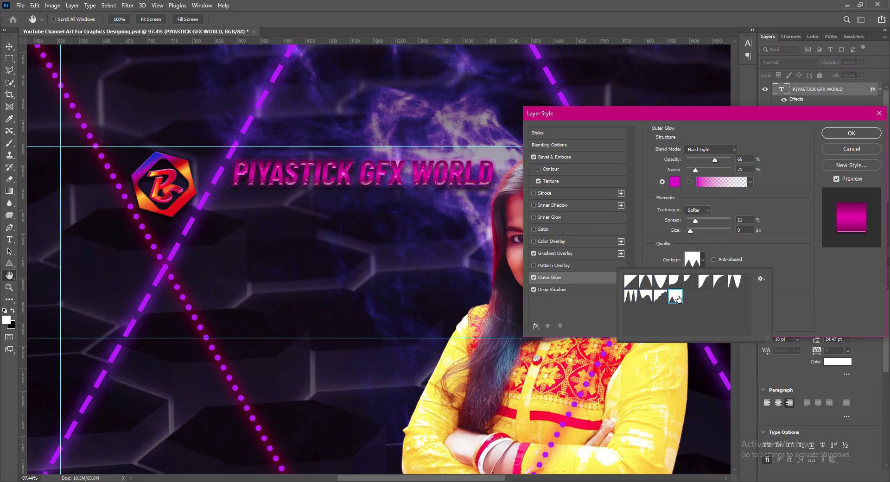
click(715, 284)
click(705, 285)
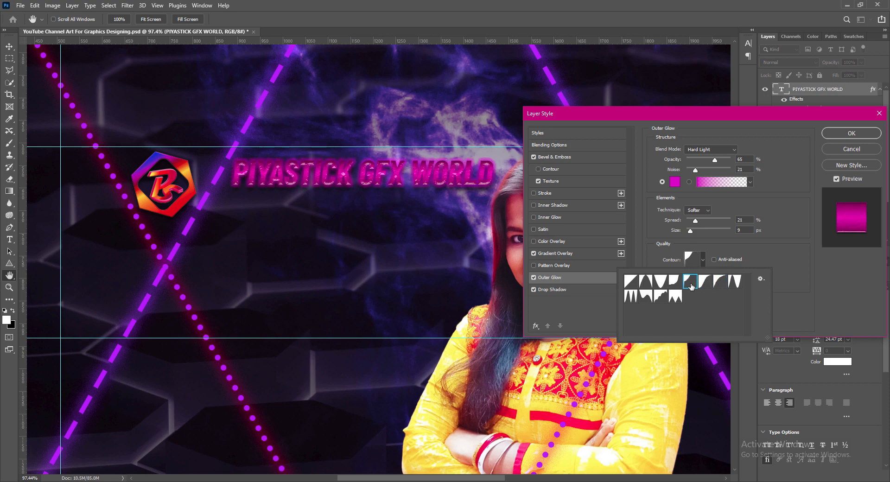
- Set the outer glow size to 12 and lower the spread to about 5
double_click(735, 281)
double_click(734, 230)
text(12)
double_click(740, 220)
text(15)
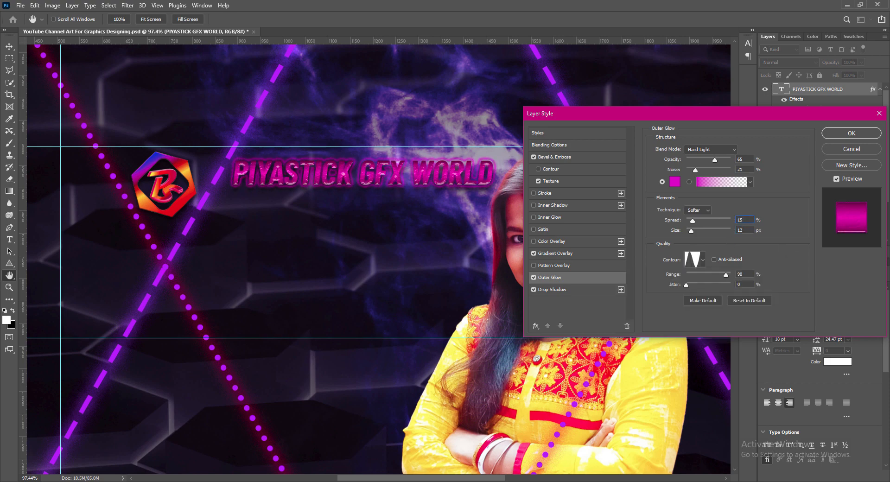
key(Down)
key(Down)
key(Down)
click(741, 159)
- Give the title's bevel a 21 px size, Down direction and Smooth technique
click(842, 134)
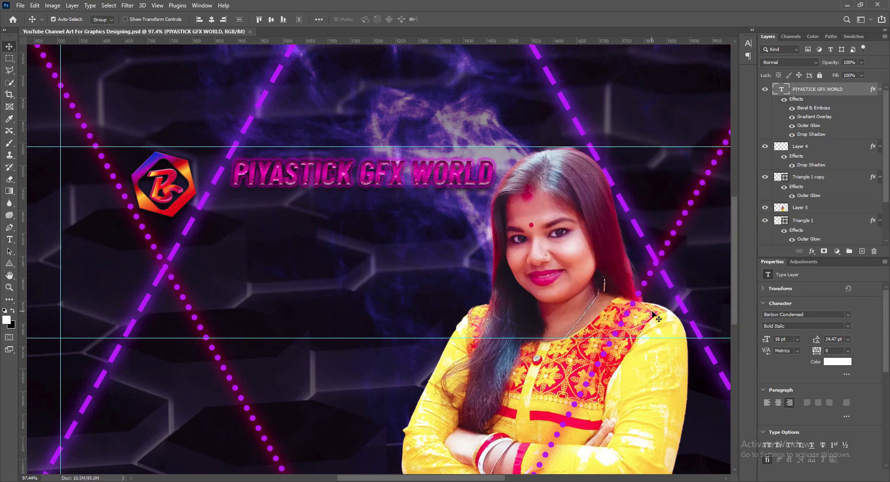
double_click(853, 89)
click(554, 157)
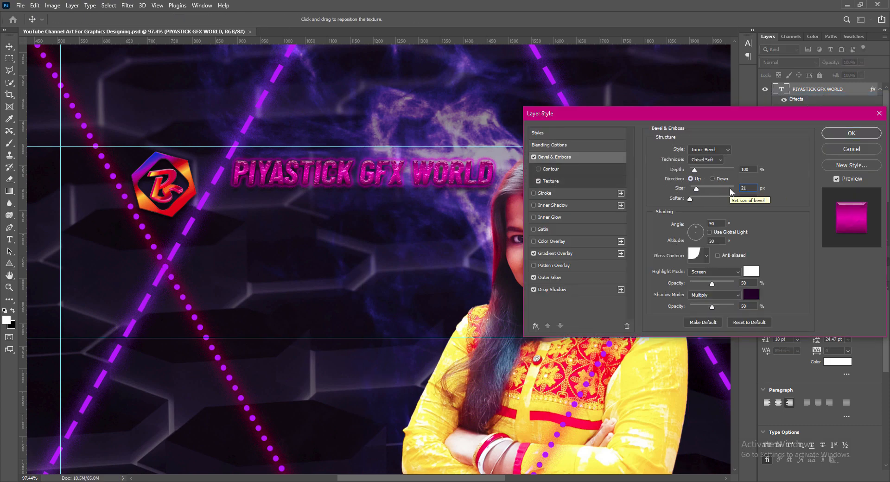
text(21)
click(712, 179)
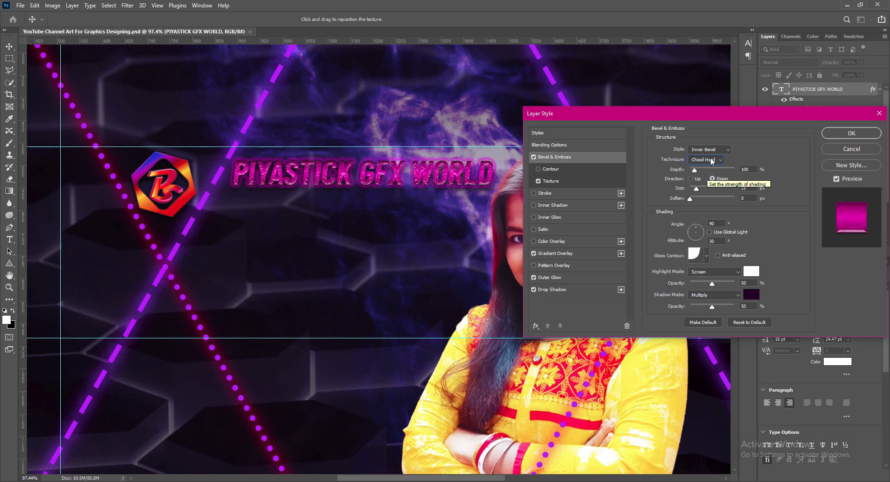
click(706, 159)
click(705, 169)
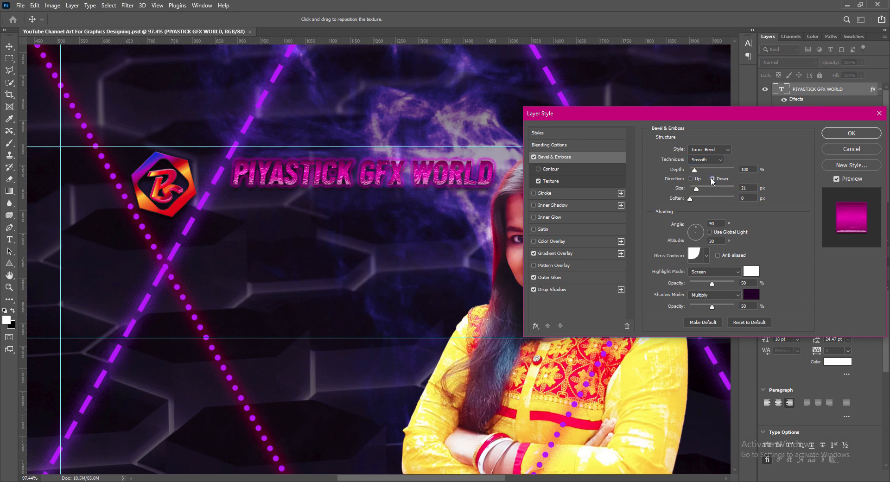
- Try Chisel Hard, return to Smooth, and set drop shadow distance to 15
double_click(745, 187)
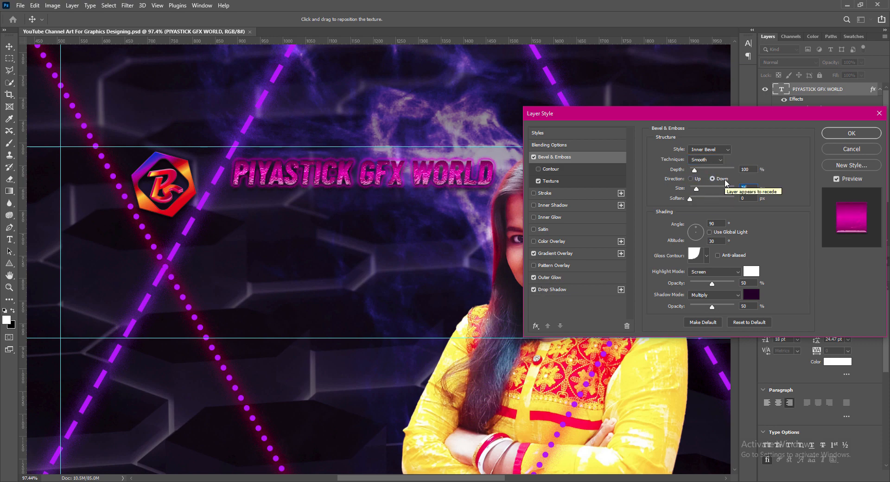
click(710, 159)
click(709, 177)
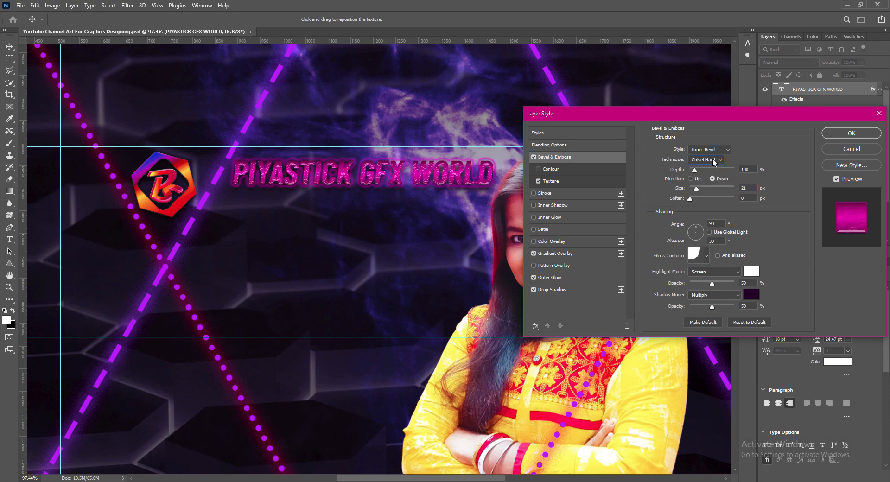
click(710, 160)
click(702, 170)
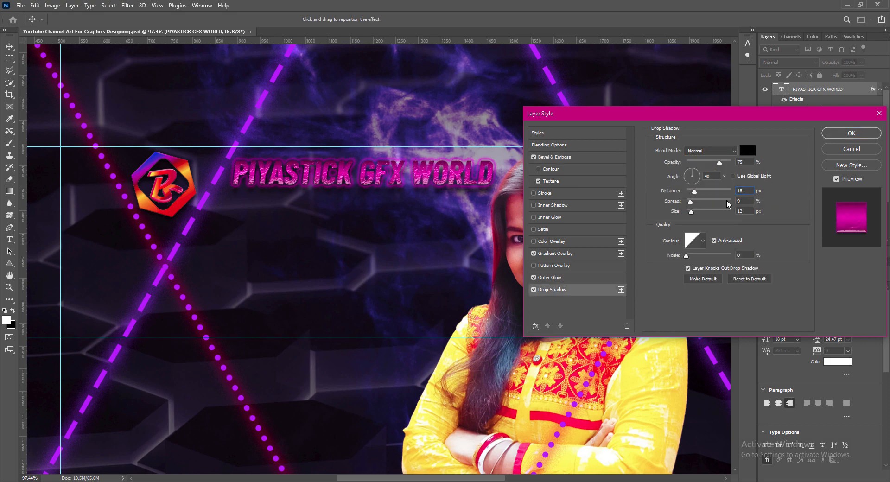
text(15)
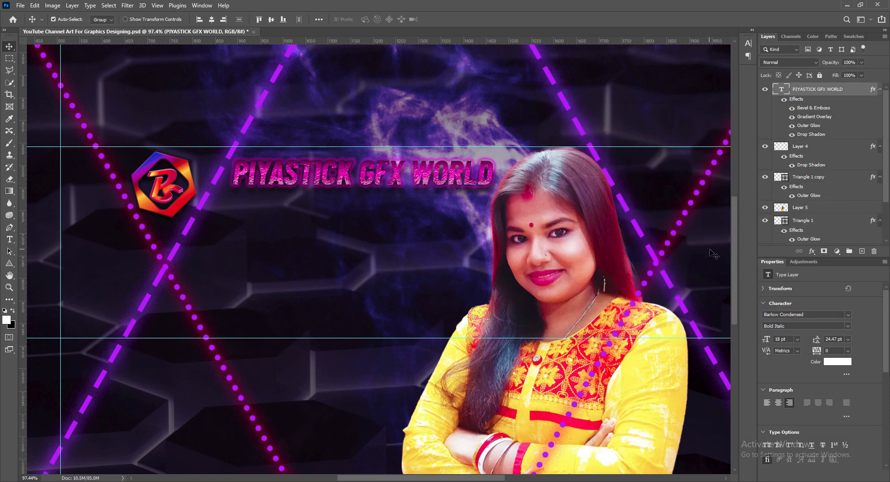
- Type the tagline 'GRAPHIC DESIGN SOLUTIONS & SERVICES' with the creator's name on a second line
key(t)
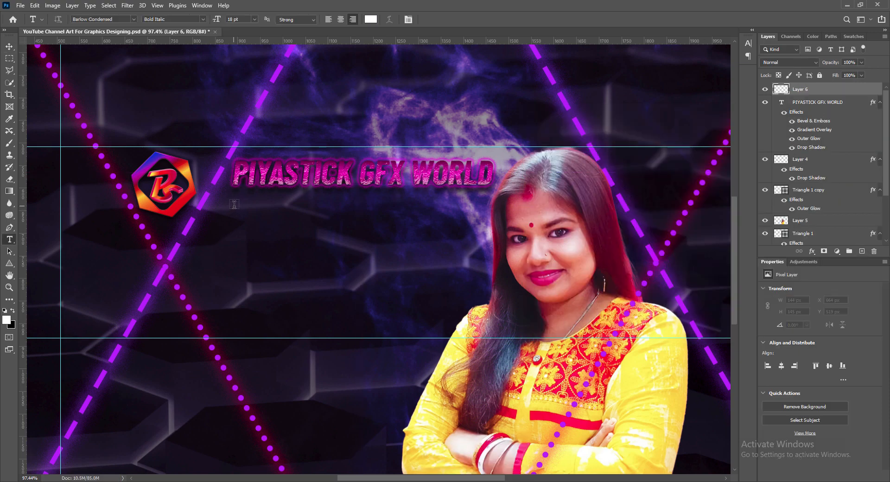
click(234, 205)
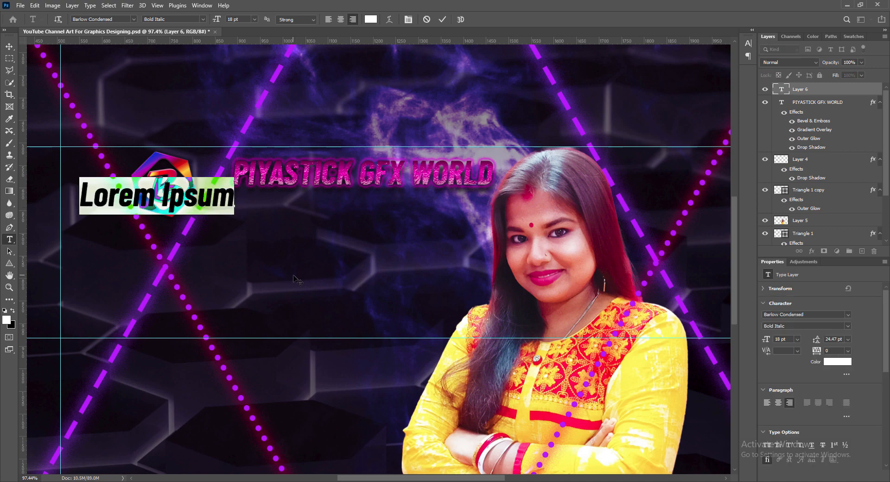
text(GRAPHIC DESIGN SO)
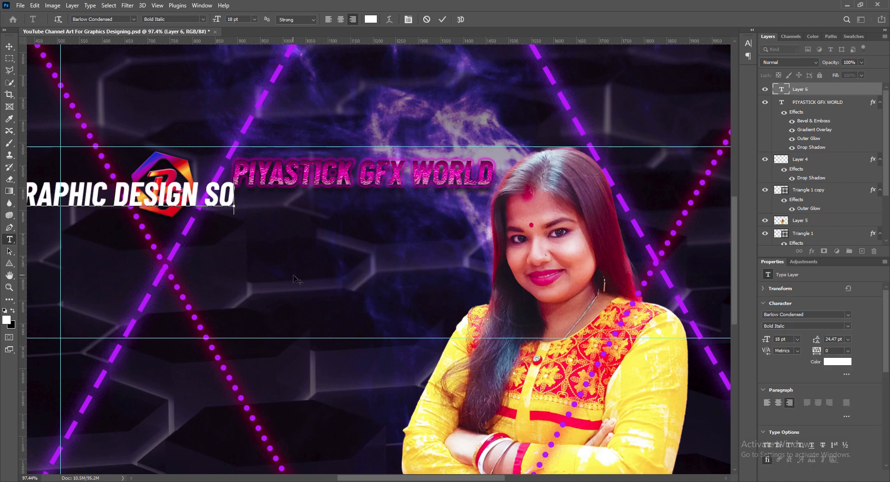
text(LUTIONS)
text( & SERVICES)
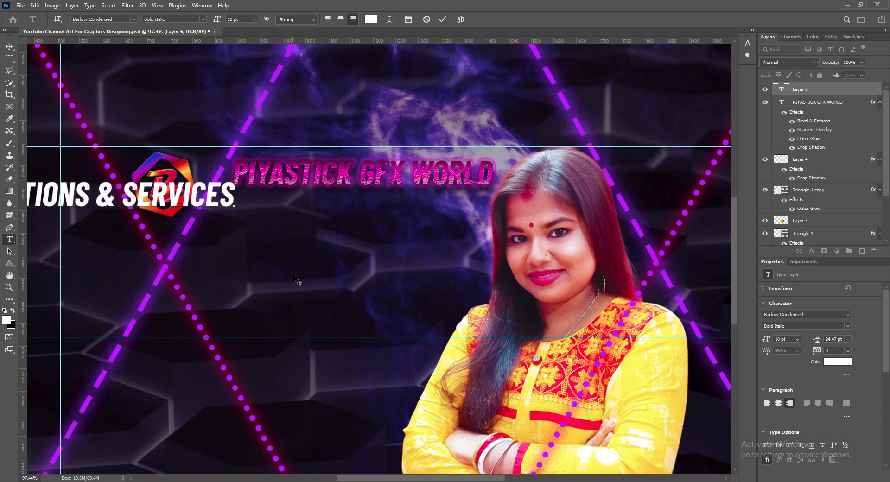
key(Return)
text(WOTH PIYA)
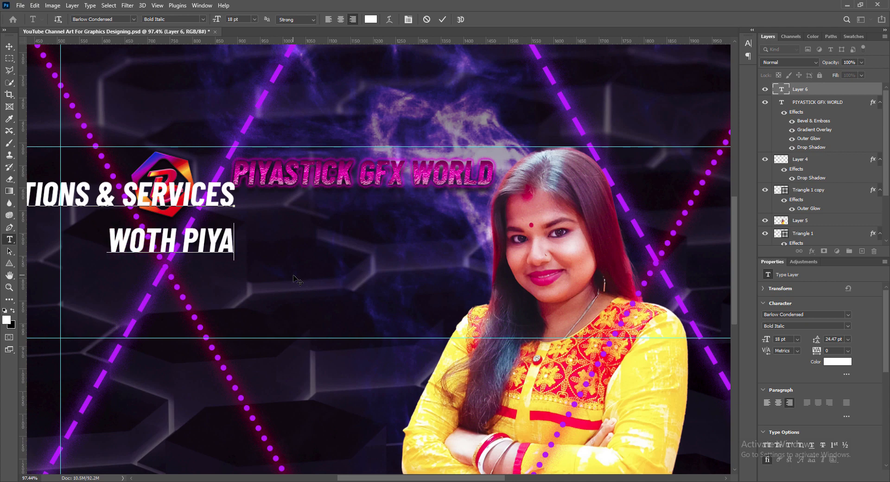
text(LI ACHARYA)
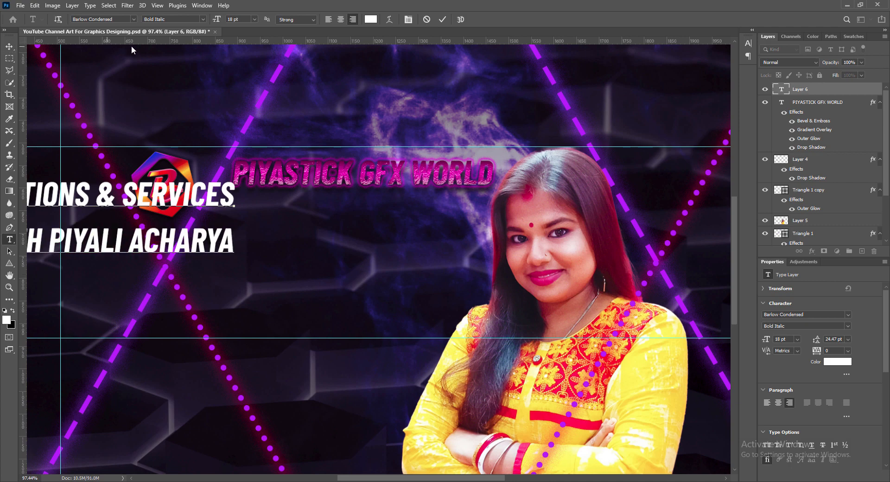
- Size the tagline to 12 pt and move it under the channel name
key(ctrl+a)
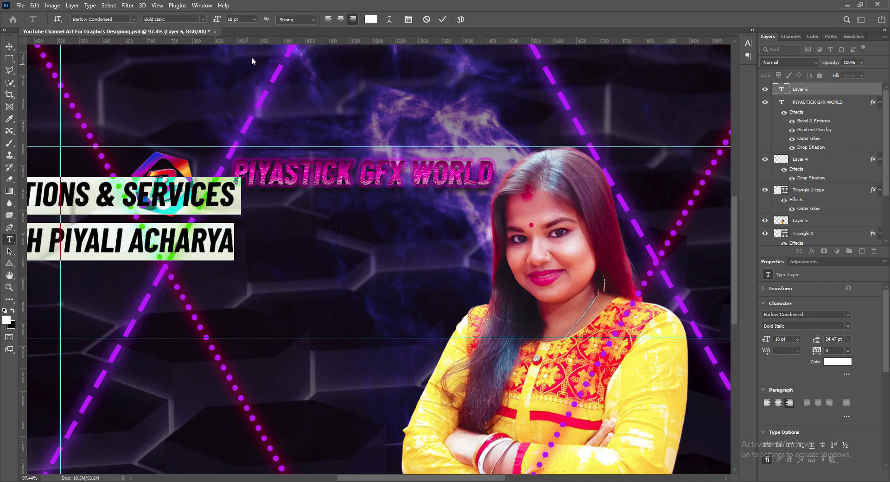
click(255, 19)
click(243, 75)
click(442, 19)
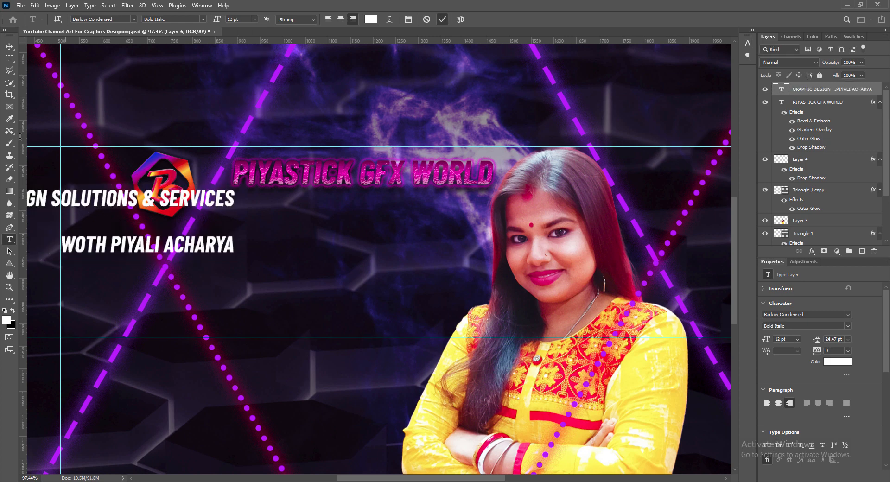
key(v)
drag(84, 223, 336, 247)
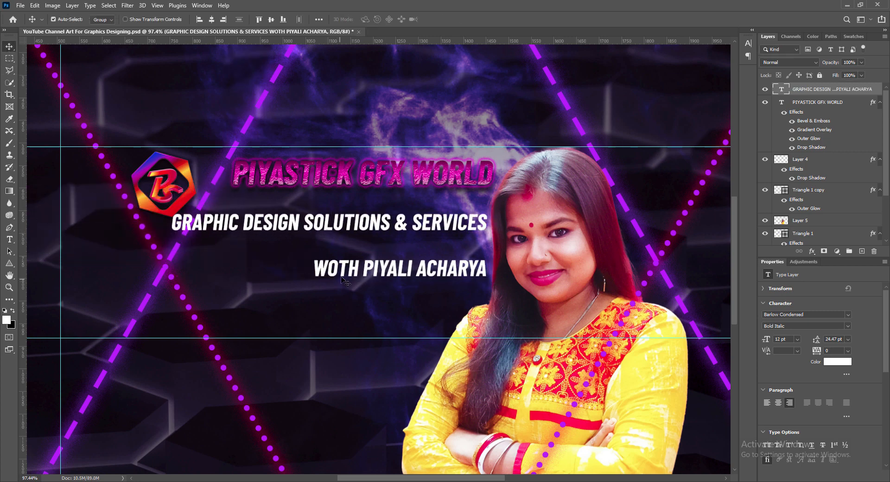
- Correct the typo 'WOTH' to 'WITH' in the tagline
double_click(338, 269)
key(BackSpace)
text(I)
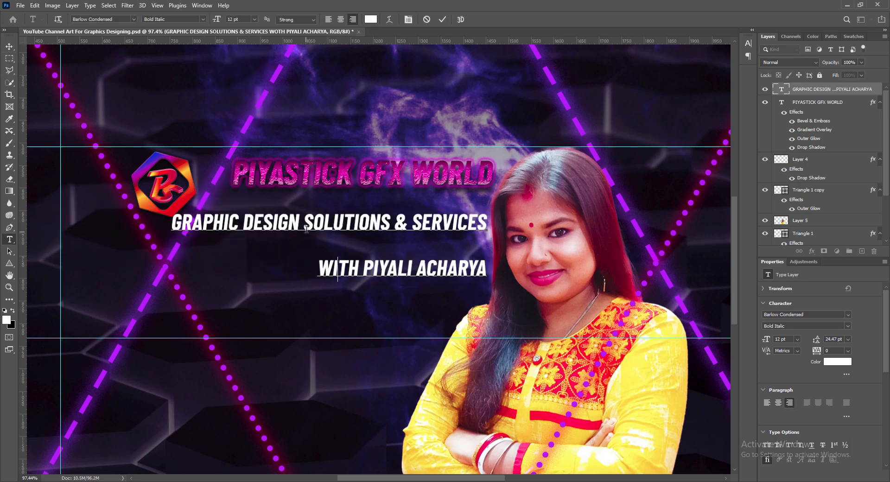
- Make both tagline lines SemiBold at 9 pt with Strong anti-aliasing
drag(174, 220, 487, 276)
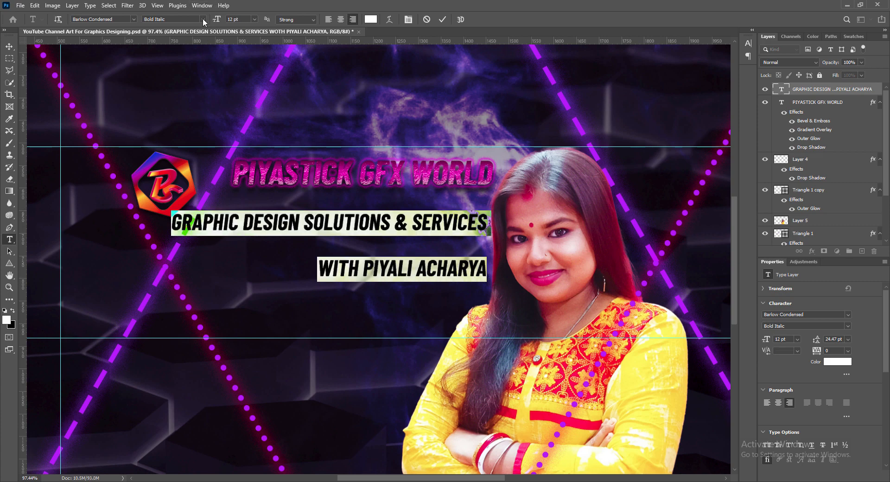
click(203, 19)
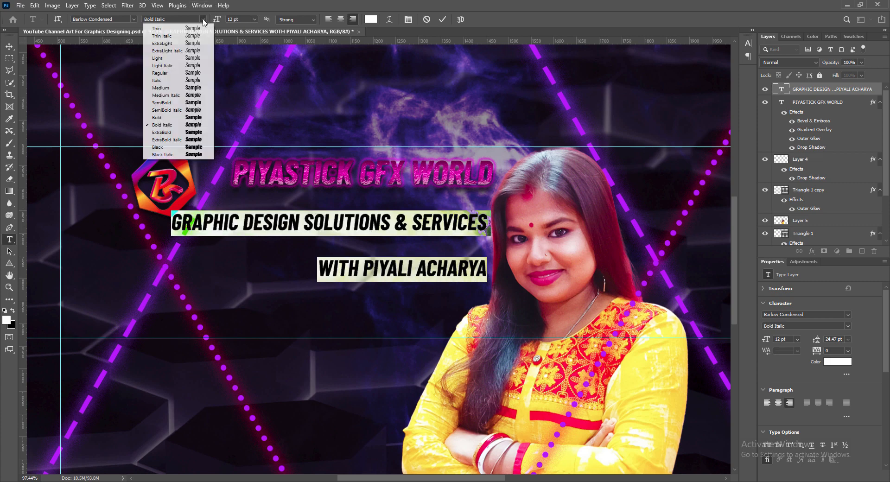
click(176, 105)
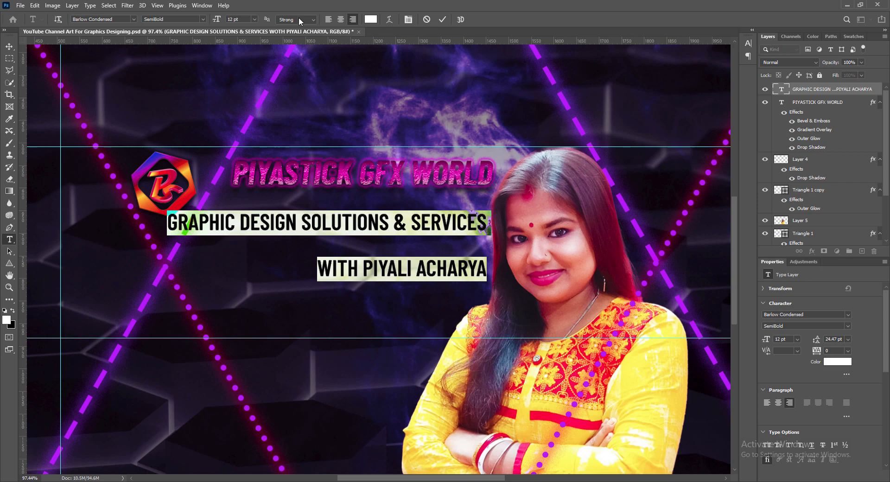
click(316, 20)
click(287, 53)
click(254, 19)
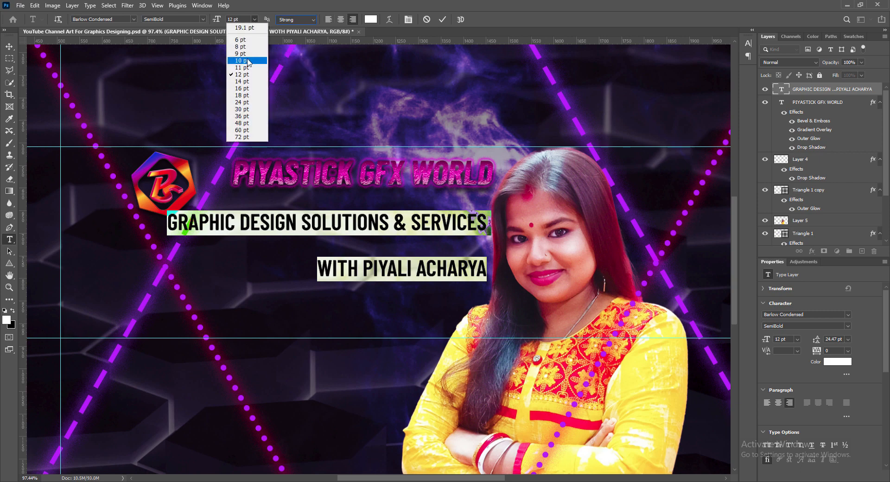
click(248, 62)
click(256, 20)
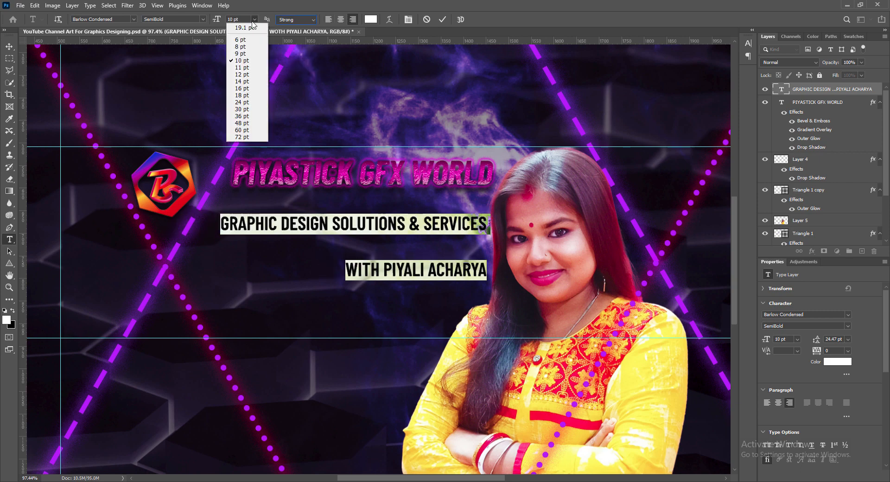
click(243, 54)
- Set the tagline leading to 12 pt and nudge it up closer to the channel name
click(748, 56)
click(732, 62)
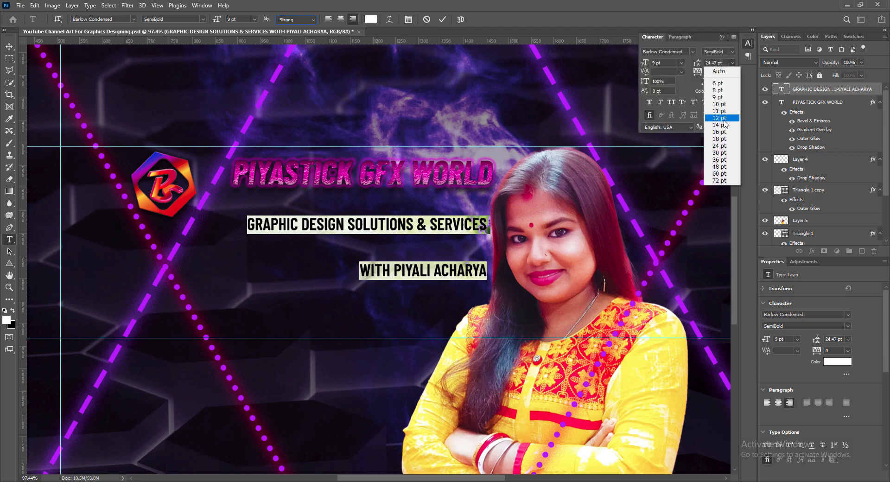
click(719, 122)
click(724, 37)
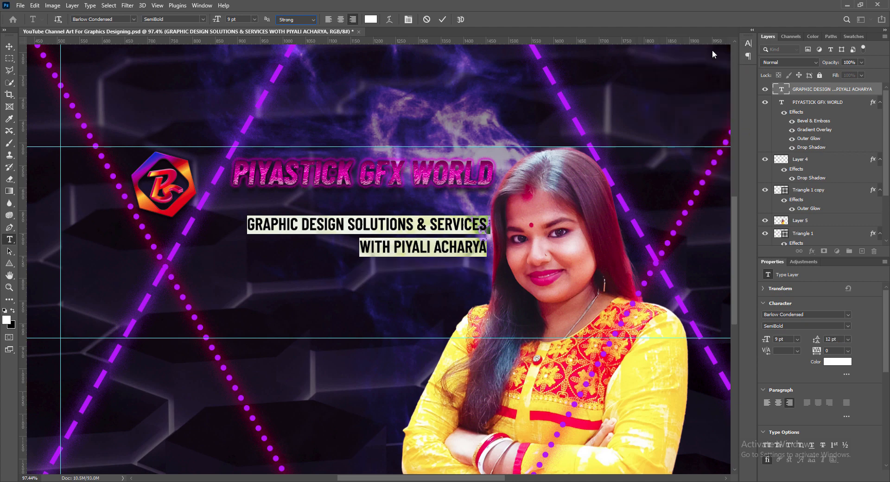
click(443, 20)
key(v)
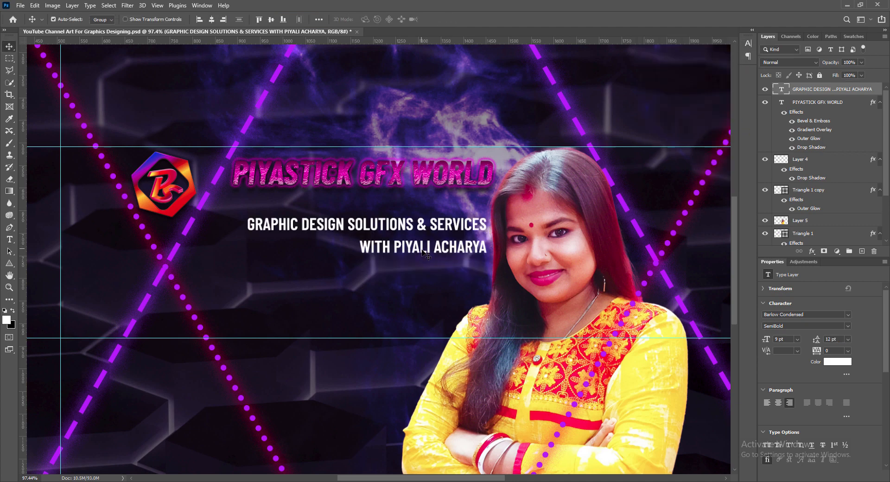
drag(423, 252, 417, 235)
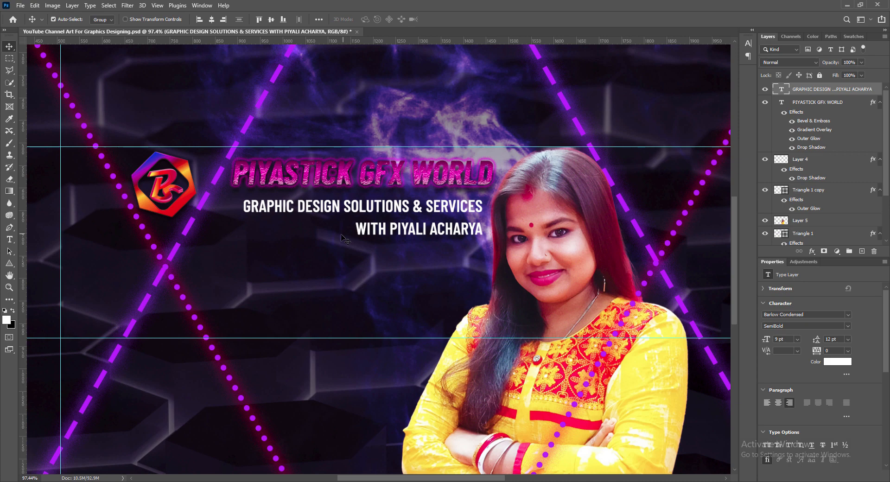
- Colour the tagline's second line bright yellow #ffc200
double_click(374, 234)
click(371, 19)
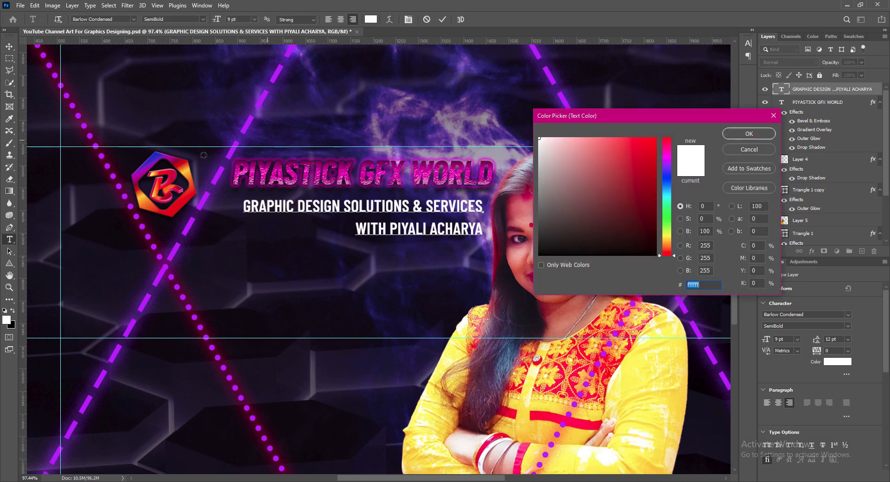
click(144, 198)
click(142, 199)
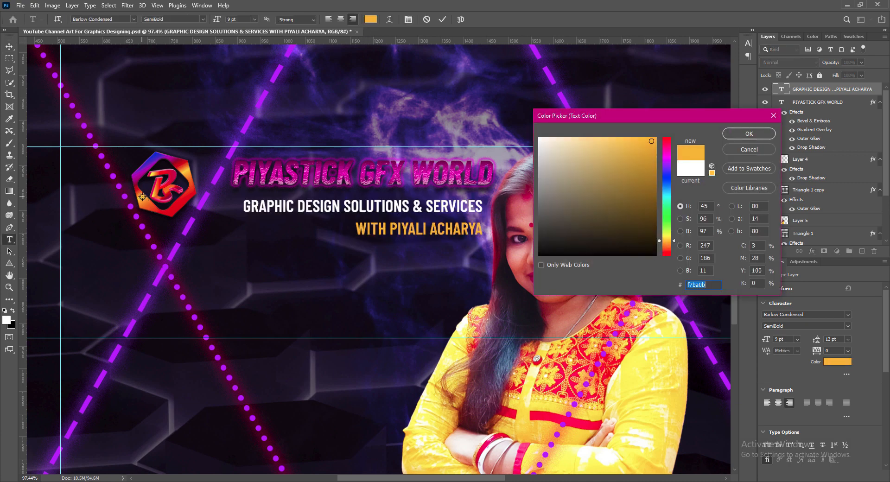
click(142, 197)
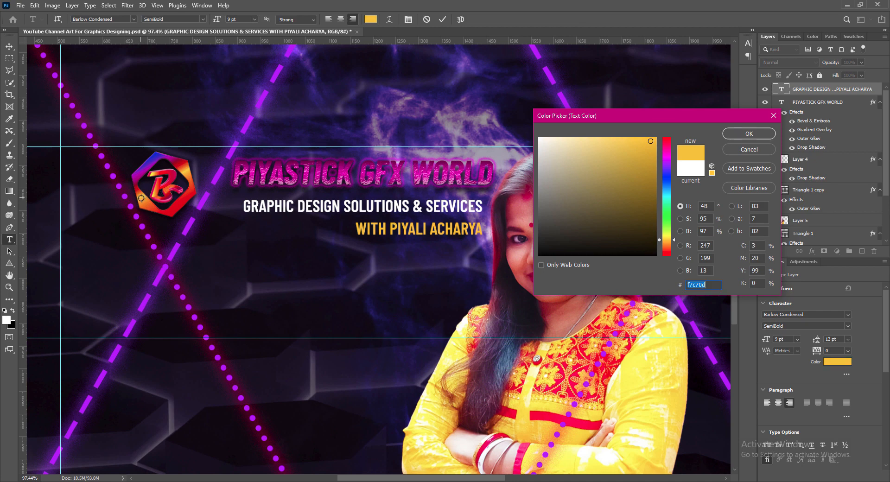
click(142, 198)
drag(651, 141, 657, 137)
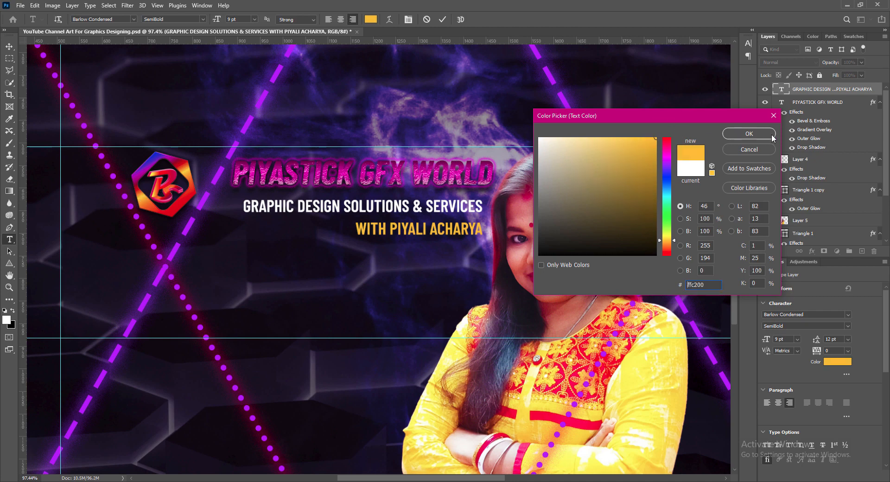
click(749, 134)
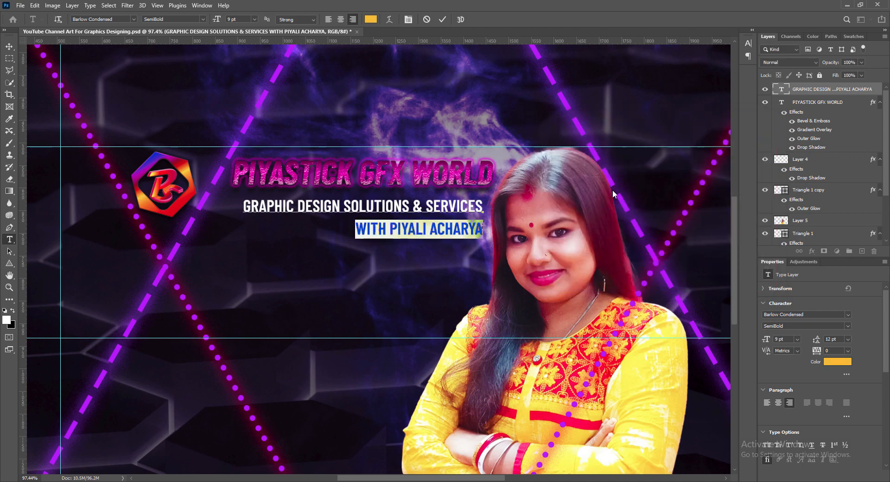
click(443, 20)
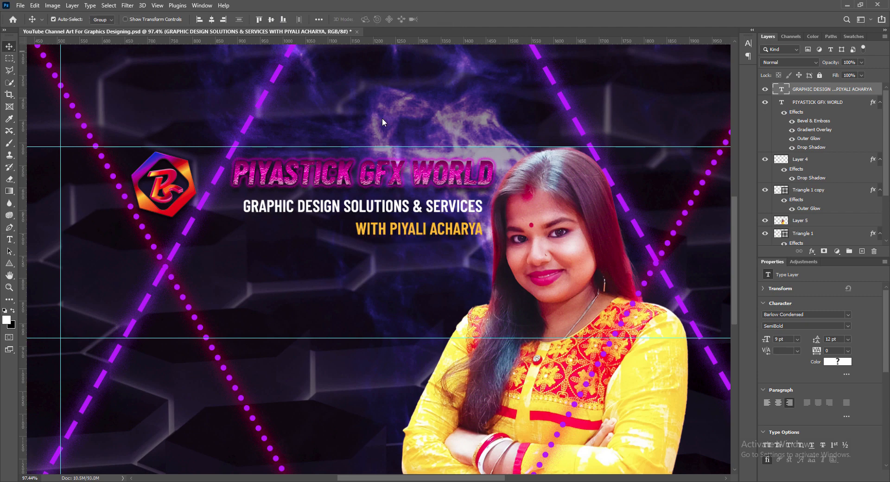
- Nudge the tagline block slightly up with the arrow keys
key(Left)
key(Left)
key(Left)
key(Left)
key(Left)
key(Left)
key(Left)
key(Left)
key(Left)
key(Left)
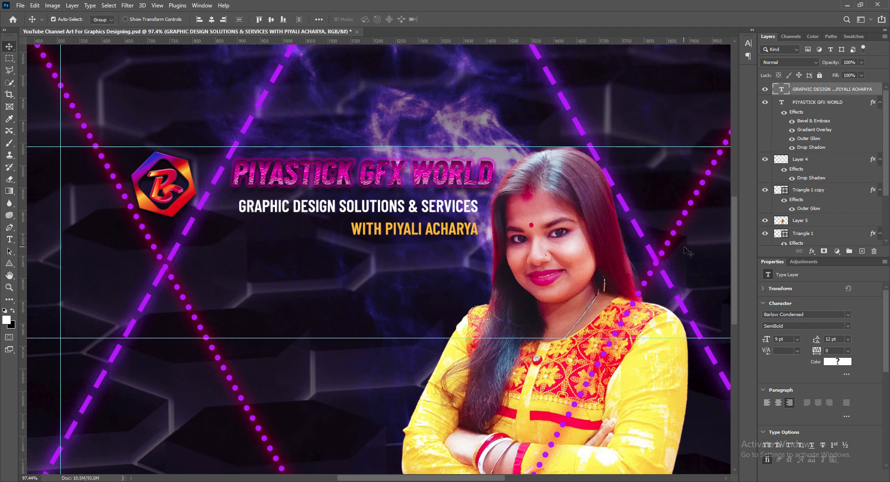
key(Up)
key(Up)
key(Up)
key(Up)
key(Up)
key(Up)
key(Right)
key(Right)
key(Right)
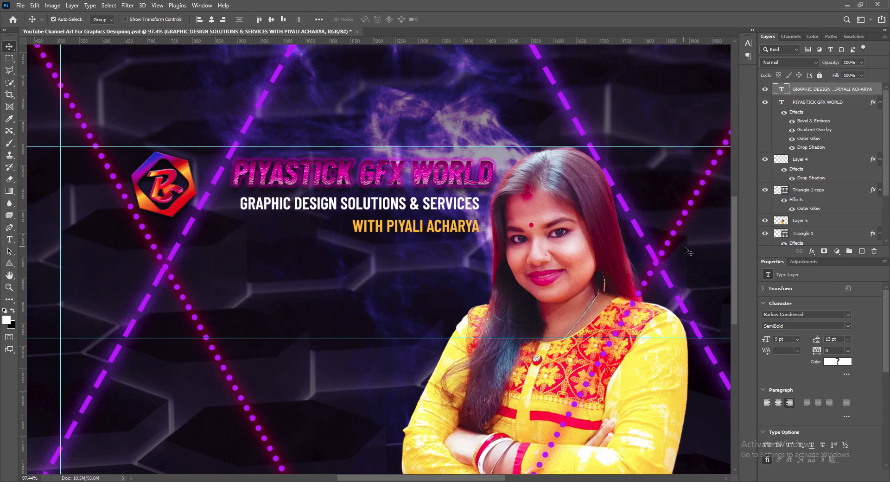
- Add a black drop shadow to the tagline with distance 6, spread 6 and size 9
right_click(778, 92)
click(791, 91)
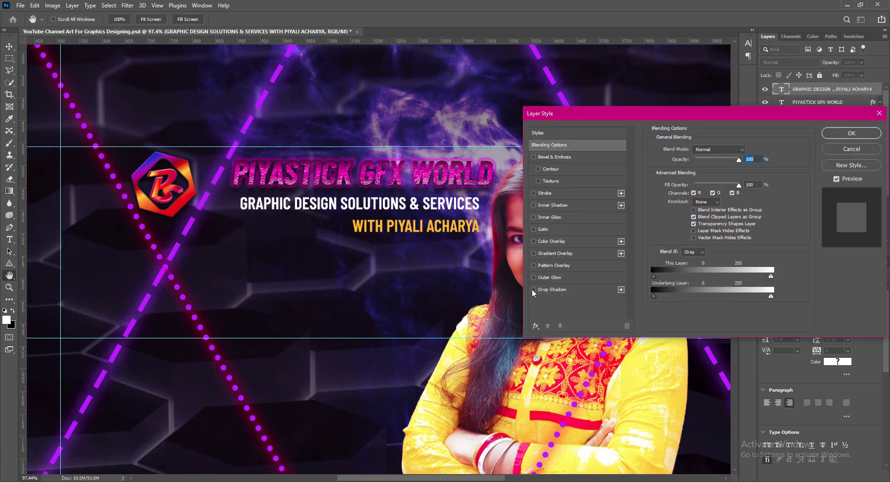
click(533, 289)
click(551, 289)
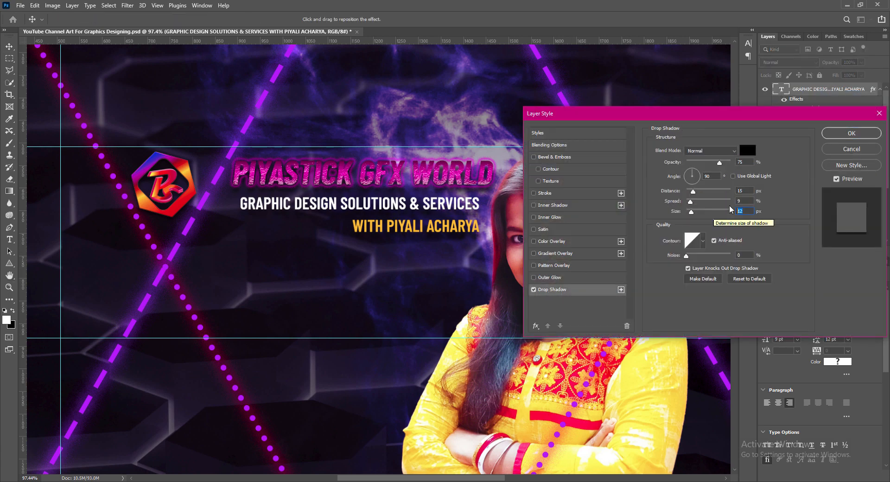
click(732, 190)
text(6)
key(Tab)
key(Tab)
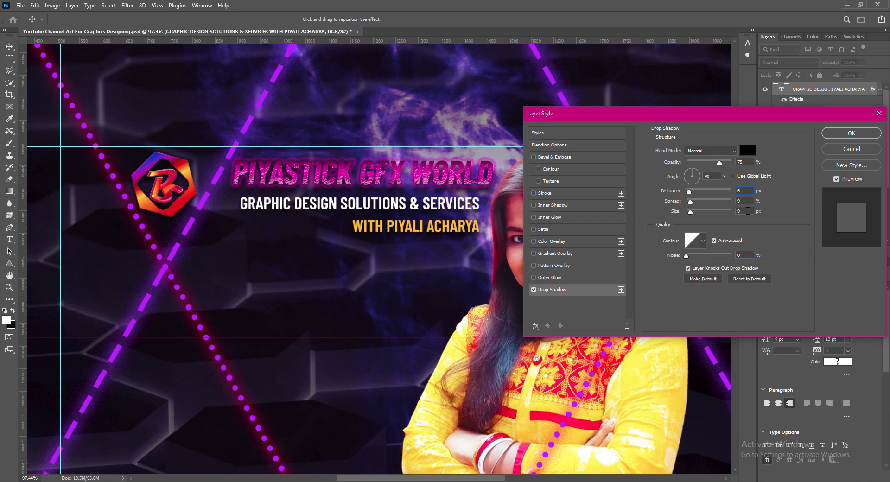
text(6)
key(BackSpace)
text(9)
double_click(744, 201)
text(6)
click(835, 134)
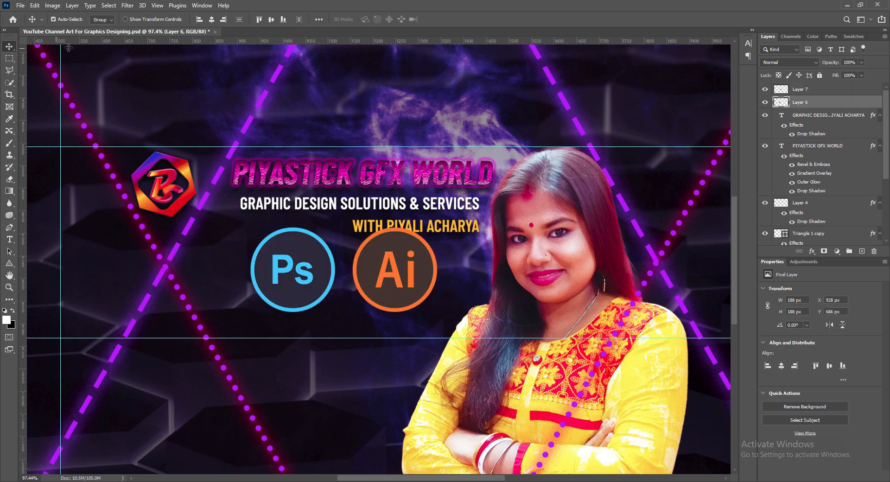
- Boost the Ps icon's vibrance to +100
click(52, 5)
mouse_move(67, 29)
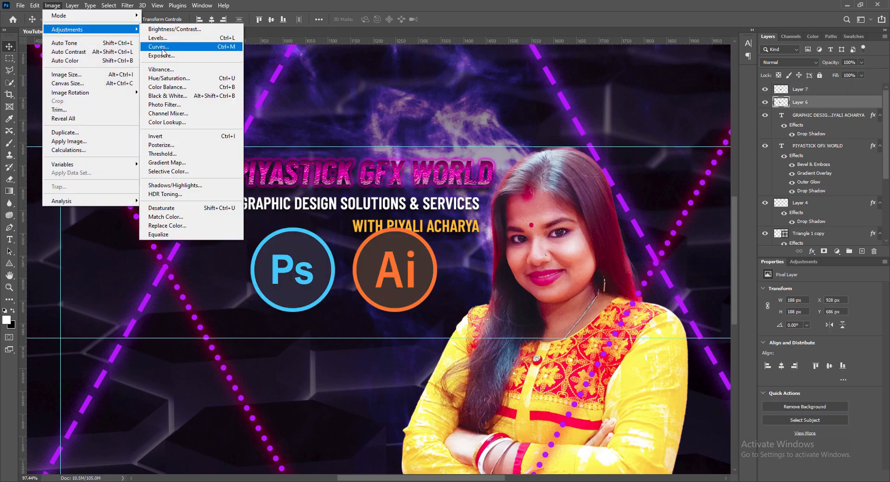
click(161, 69)
drag(660, 101, 721, 106)
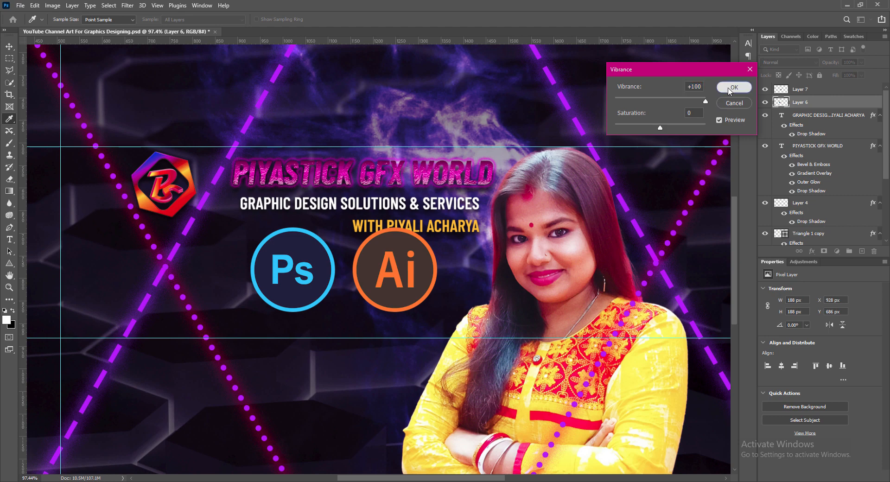
click(730, 87)
- Boost the Ai icon's vibrance to +100
click(800, 89)
click(53, 5)
mouse_move(67, 29)
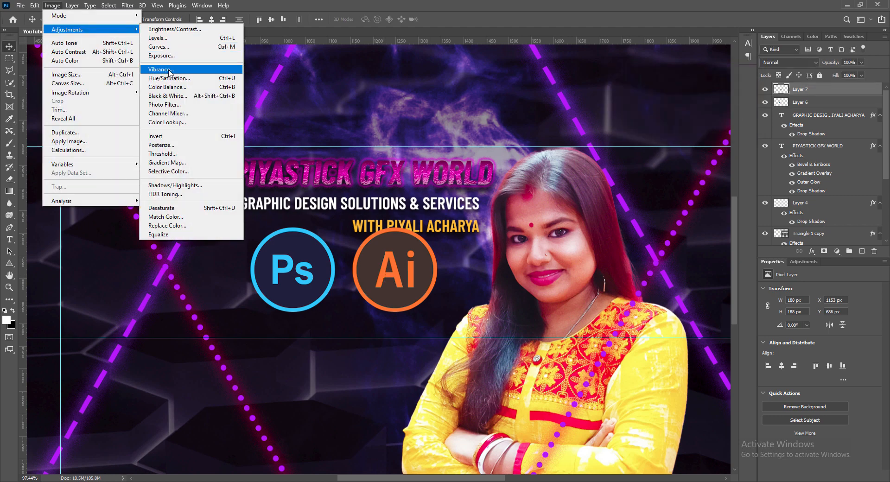
click(161, 70)
drag(660, 101, 721, 105)
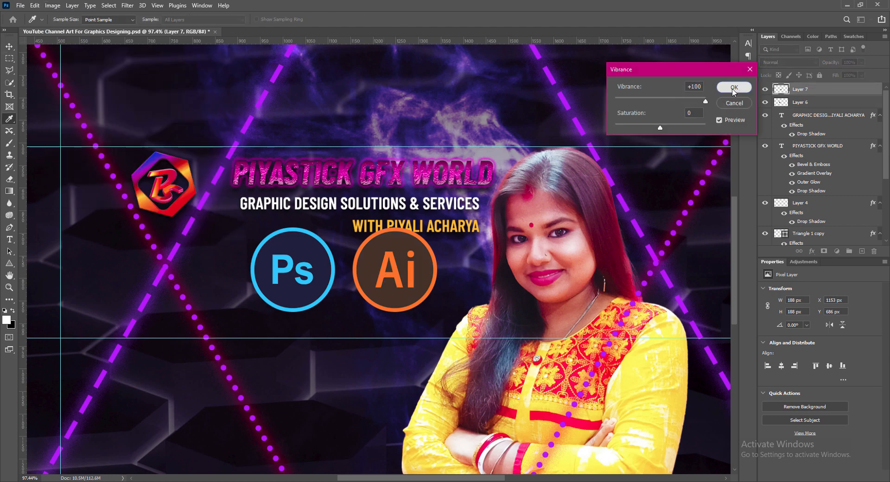
click(733, 88)
- Give the Ps icon a cyan outer glow sampled from its logo, size 21
click(802, 102)
right_click(802, 102)
click(793, 107)
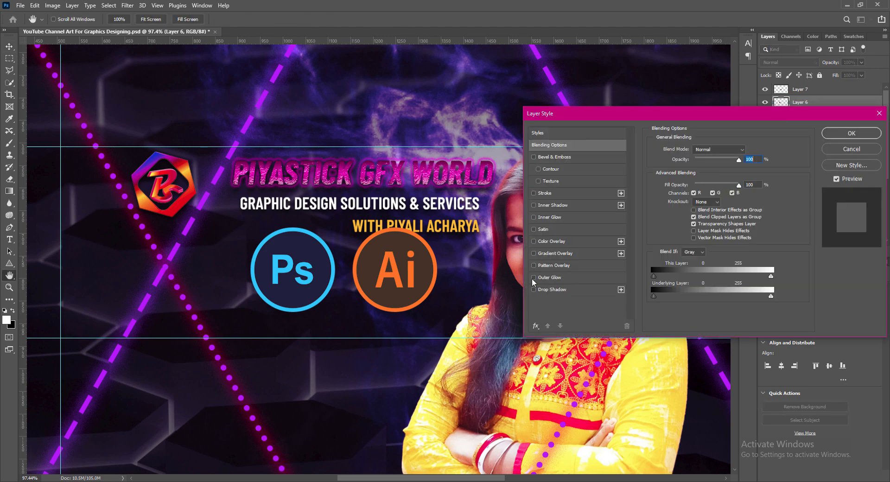
click(534, 277)
click(554, 279)
click(674, 183)
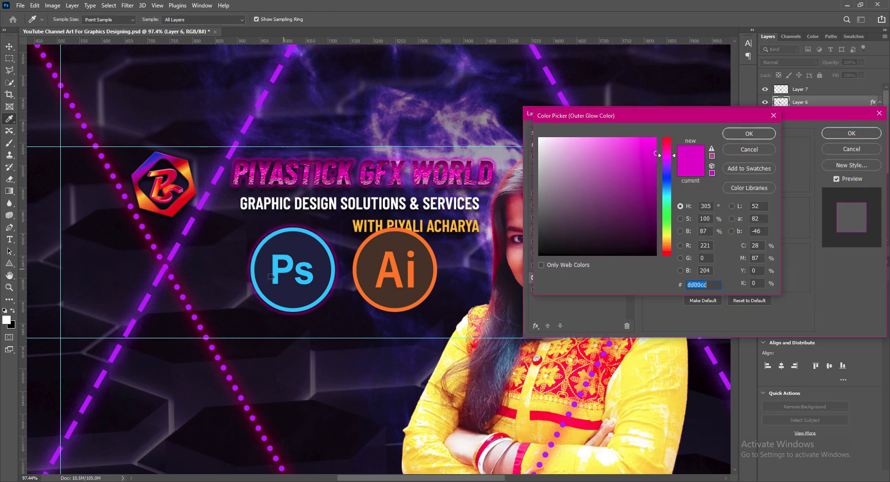
click(287, 270)
click(745, 133)
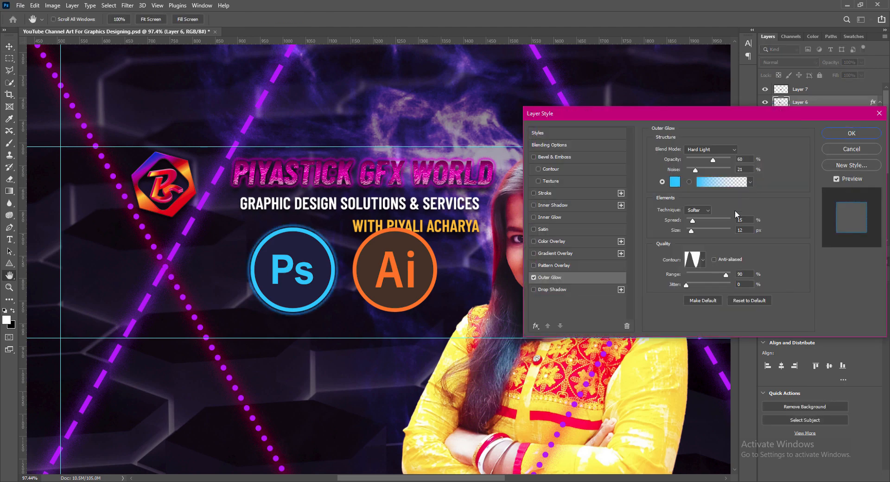
double_click(741, 230)
text(21)
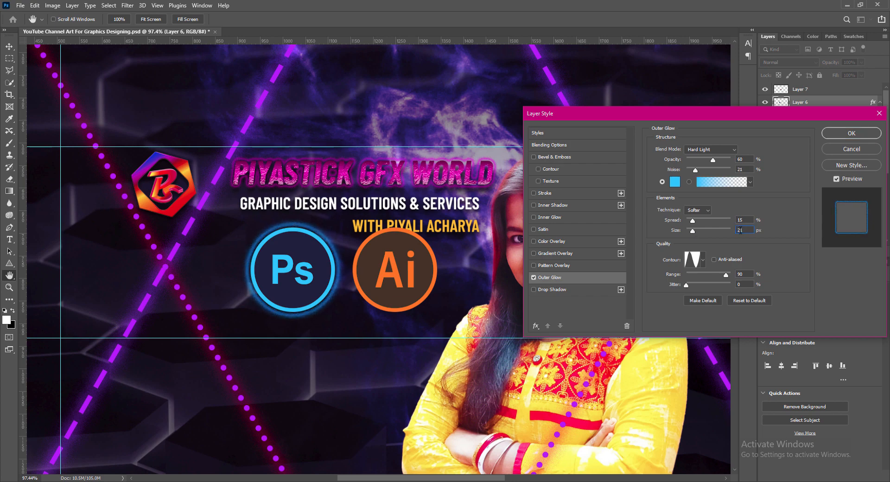
click(836, 134)
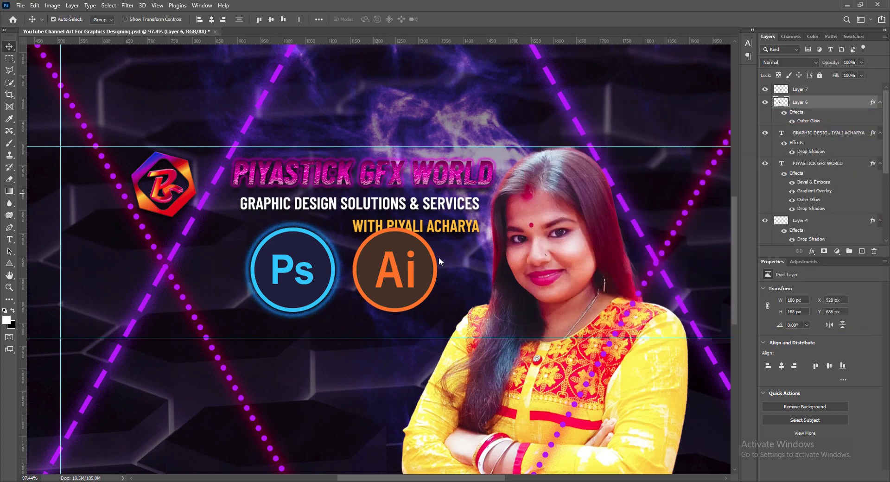
- Give the Ai icon an orange outer glow sampled from its logo
right_click(781, 91)
click(797, 93)
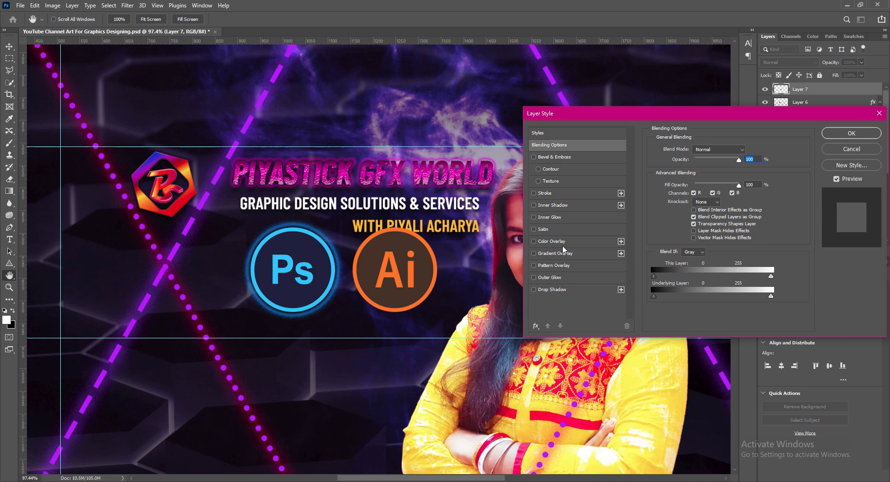
click(536, 279)
click(675, 182)
click(398, 276)
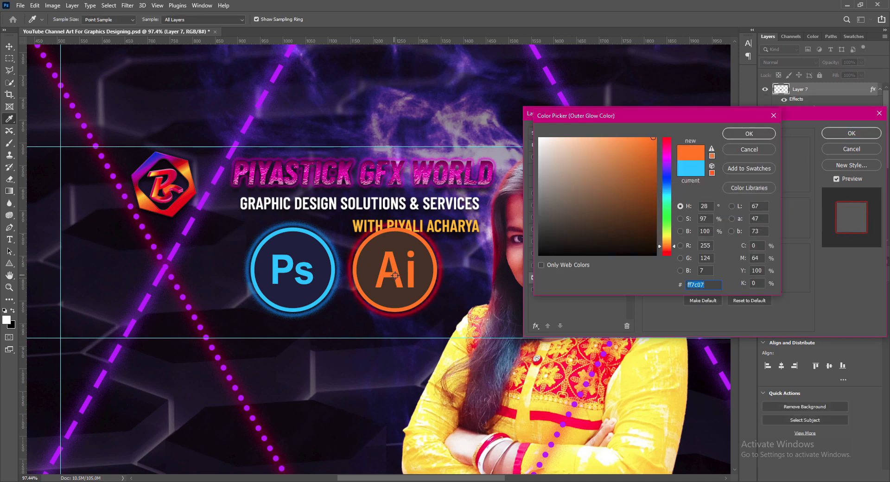
click(741, 134)
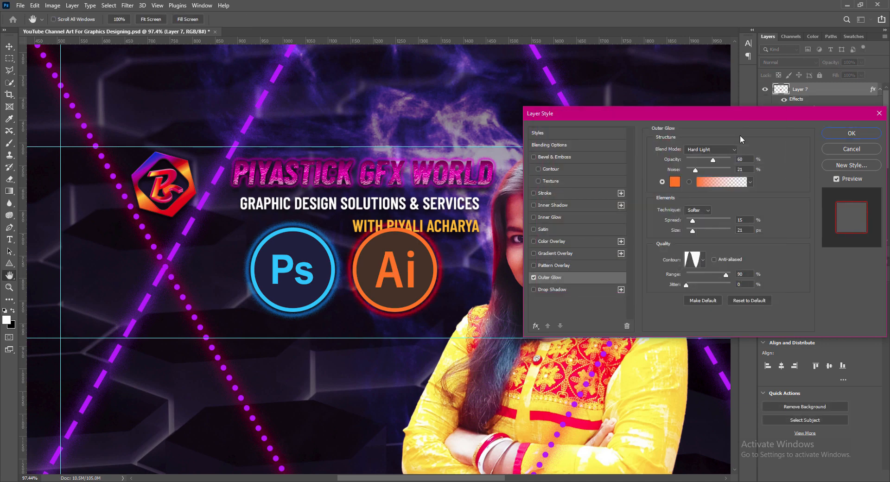
click(842, 137)
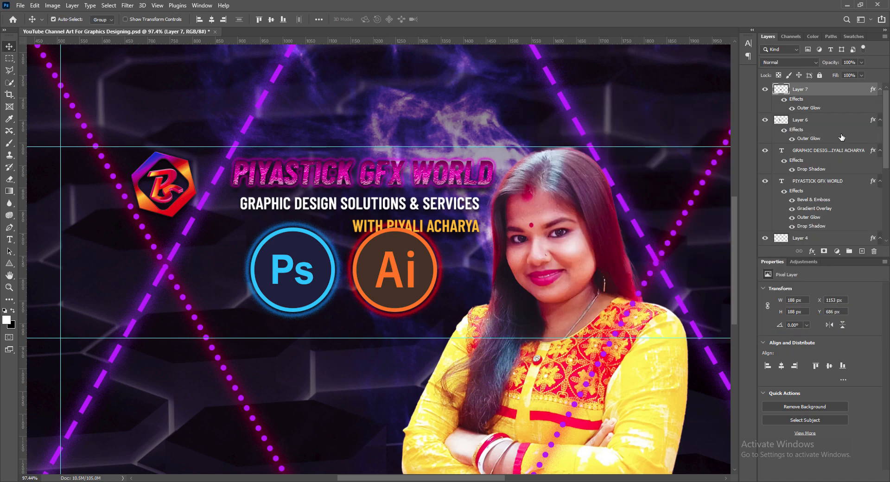
- Scale the Ps and Ai icons together to about 47% and place them under the tagline
click(309, 273)
shift+click(394, 281)
key(ctrl+t)
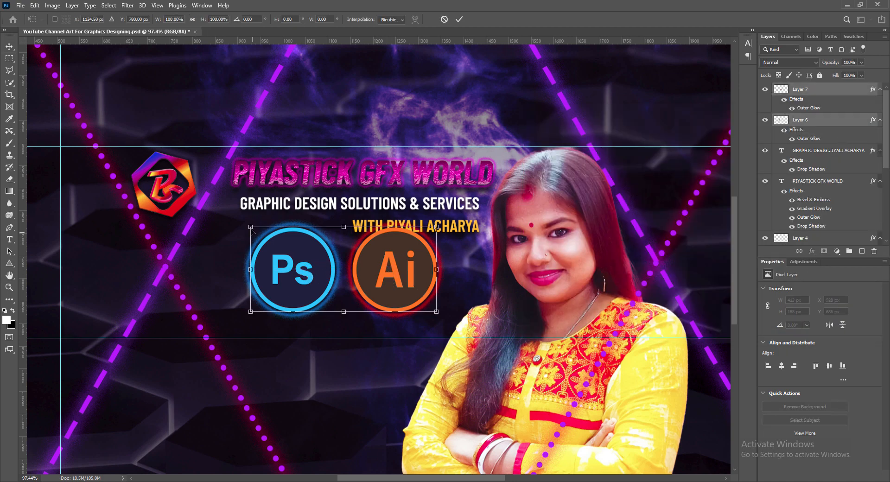
drag(253, 229, 342, 284)
drag(413, 296, 381, 268)
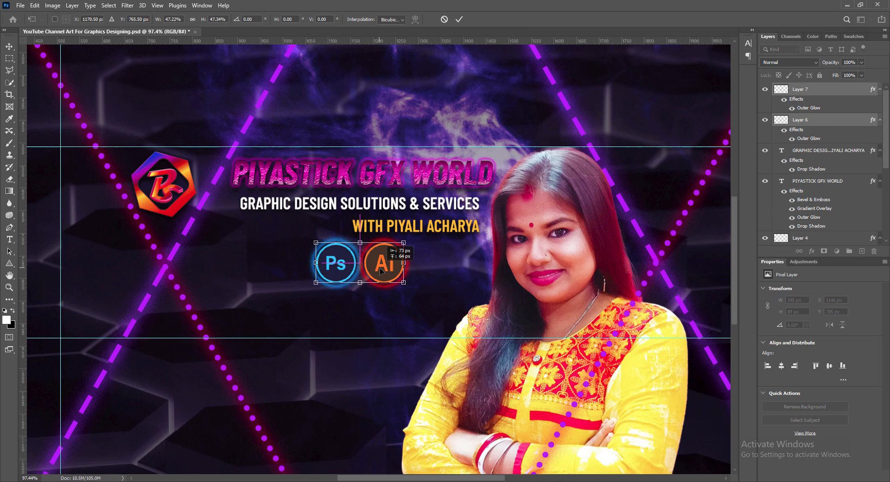
click(460, 20)
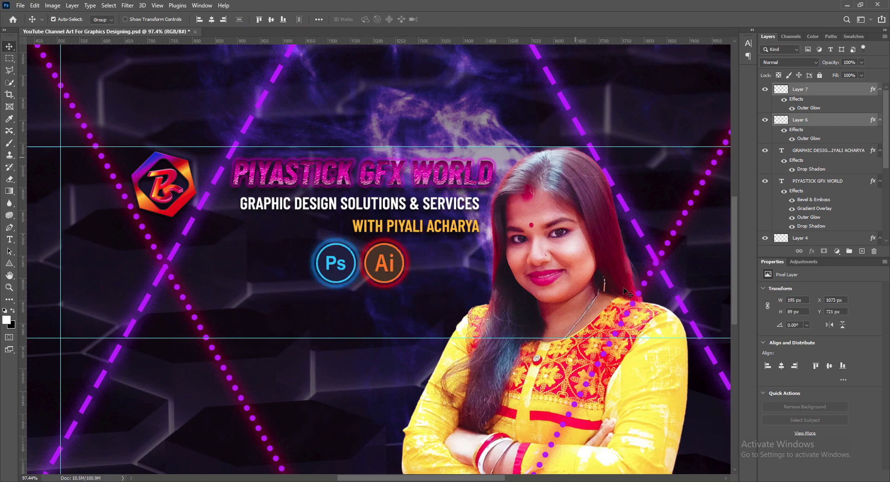
- Space the icons apart by nudging the Ps icon left and the Ai icon right
click(345, 268)
key(Left)
key(Left)
key(Left)
key(Left)
key(Left)
key(Left)
key(Left)
key(Left)
key(Left)
key(Left)
key(Left)
key(Left)
key(Left)
key(Left)
key(Left)
key(Left)
key(Left)
key(Left)
key(Left)
key(Left)
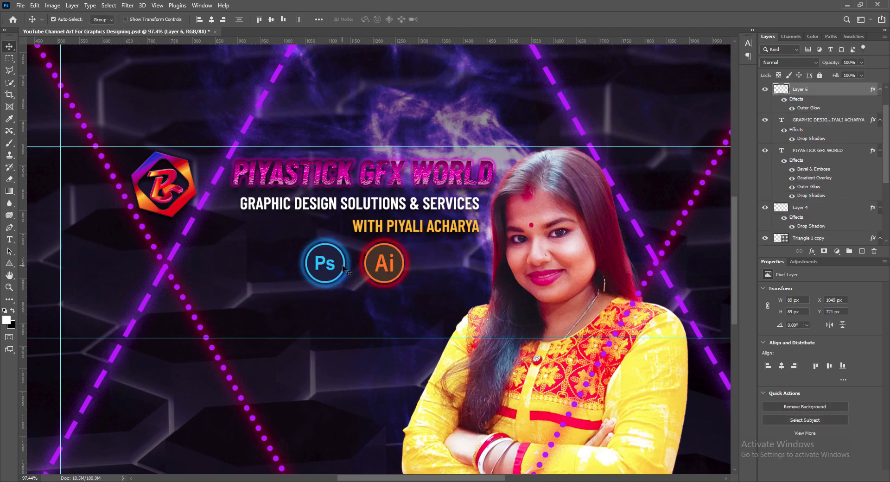
click(383, 264)
key(Right)
key(Right)
key(Right)
key(Right)
key(Right)
key(Right)
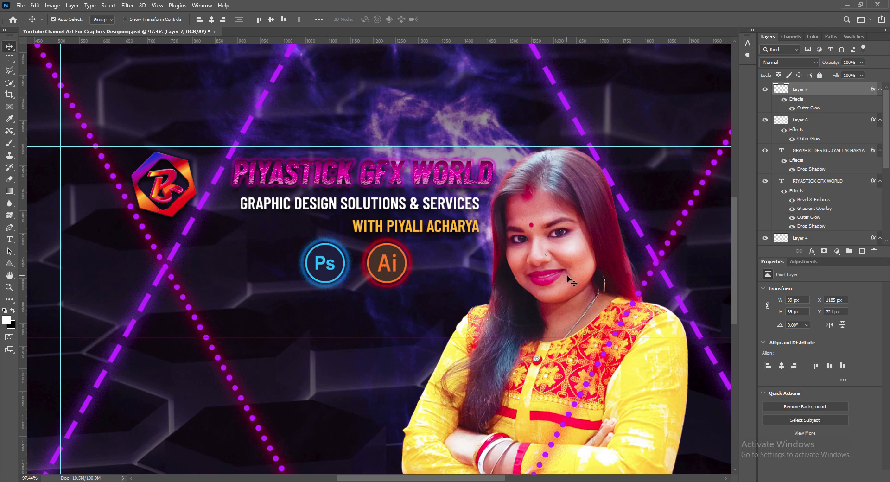
- Shift both icons right about 49 px and nudge them up slightly beneath the tagline
ctrl+shift+click(333, 269)
key(ctrl+t)
drag(357, 479, 365, 479)
mouse_move(353, 270)
mouse_down()
mouse_move(374, 268)
mouse_move(362, 270)
mouse_up()
key(Return)
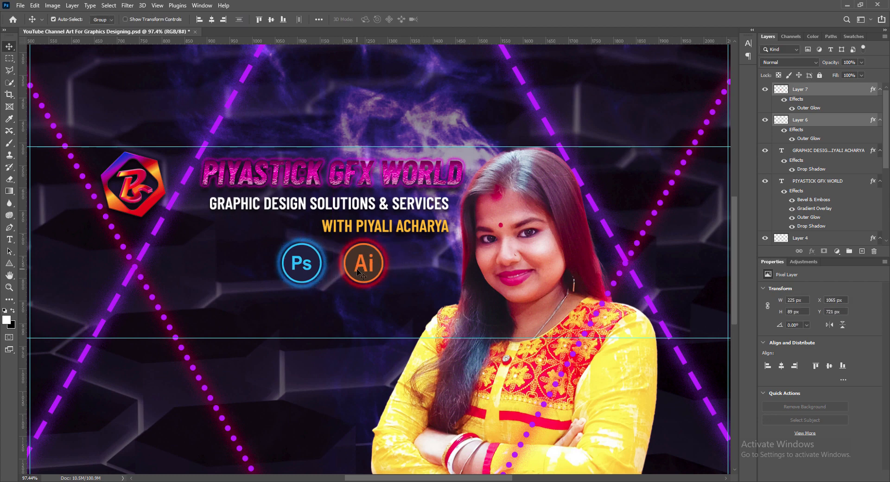
key(Up)
key(Up)
key(Up)
key(Up)
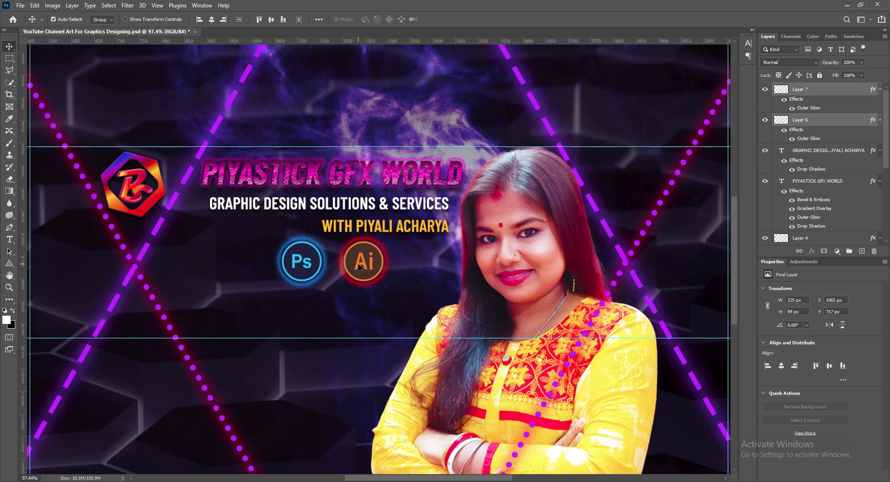
- Save the banner and shrink the Ps/Ai icon layer to about 175 × 70 px
key(ctrl+s)
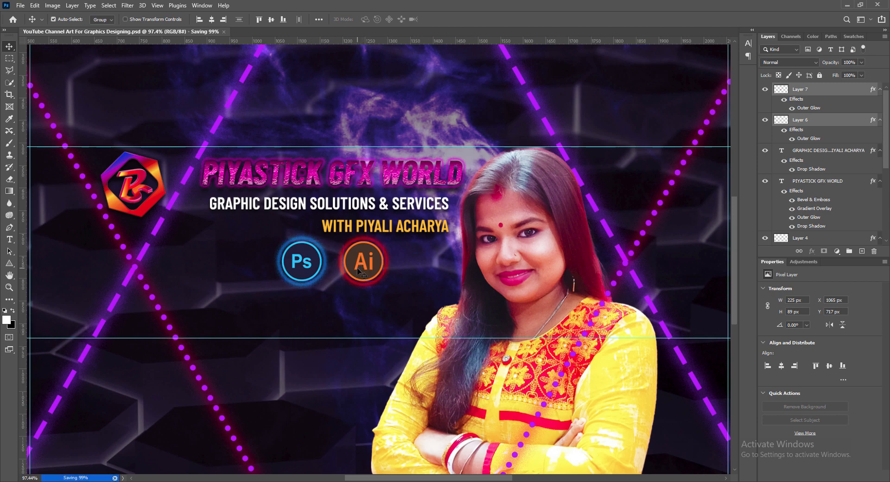
drag(331, 287, 332, 273)
click(459, 20)
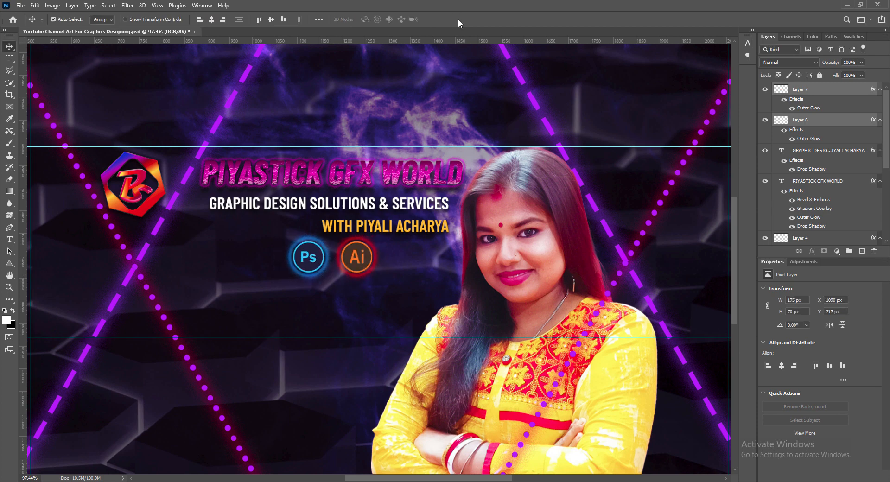
click(358, 210)
- Duplicate the tagline below the Ps/Ai icons, center-align it, and move it under the icons
drag(358, 210, 345, 298)
double_click(781, 151)
click(340, 20)
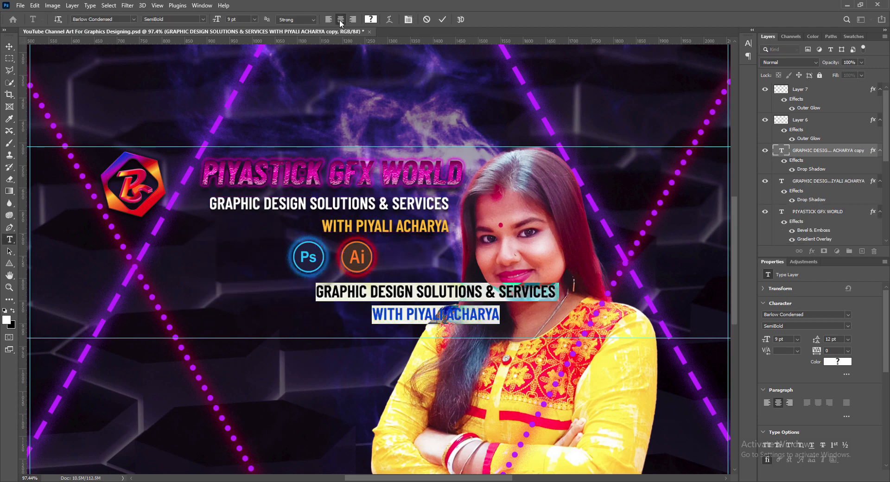
click(443, 19)
key(v)
drag(464, 300, 360, 302)
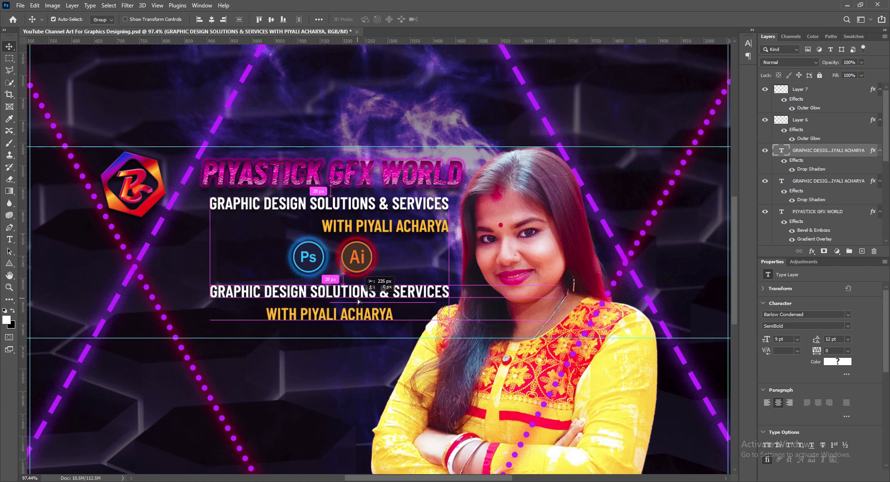
- Change the duplicate's first line to UNLIMITED DESIGN TUTORIALS in orange
double_click(317, 301)
drag(211, 292, 448, 293)
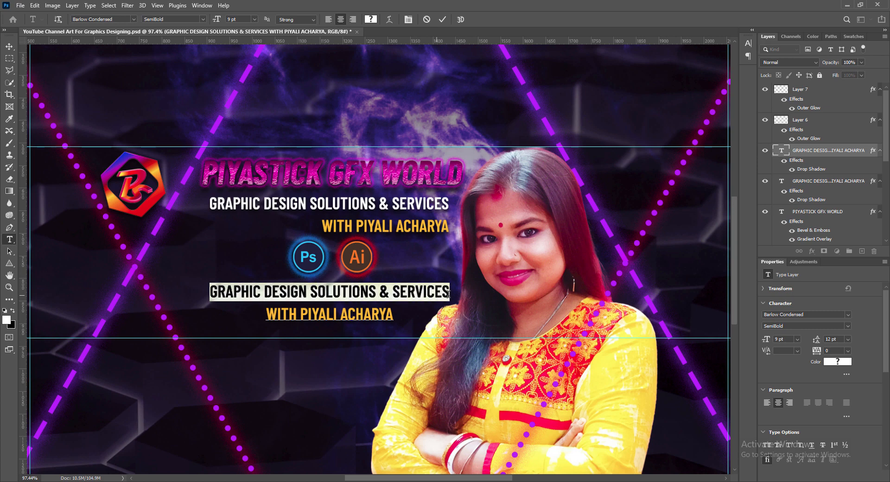
text(UNLIMITED DESIGN TUTORIALS)
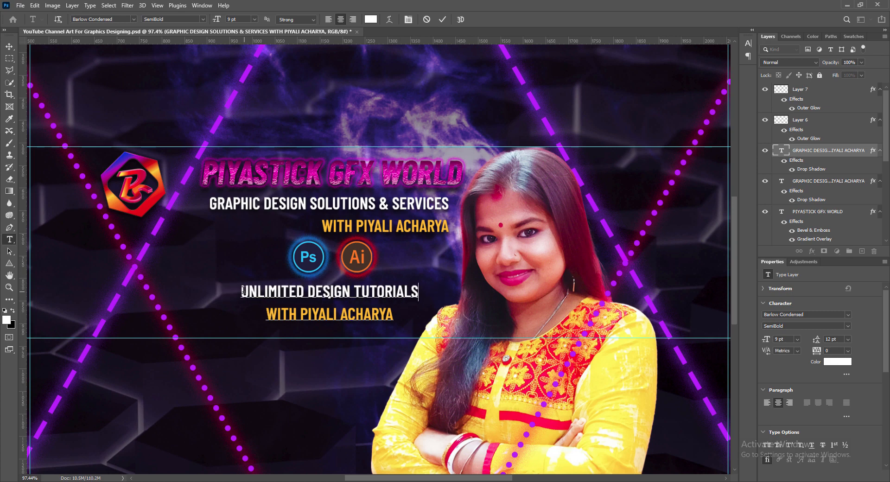
drag(243, 291, 418, 292)
click(371, 19)
click(329, 315)
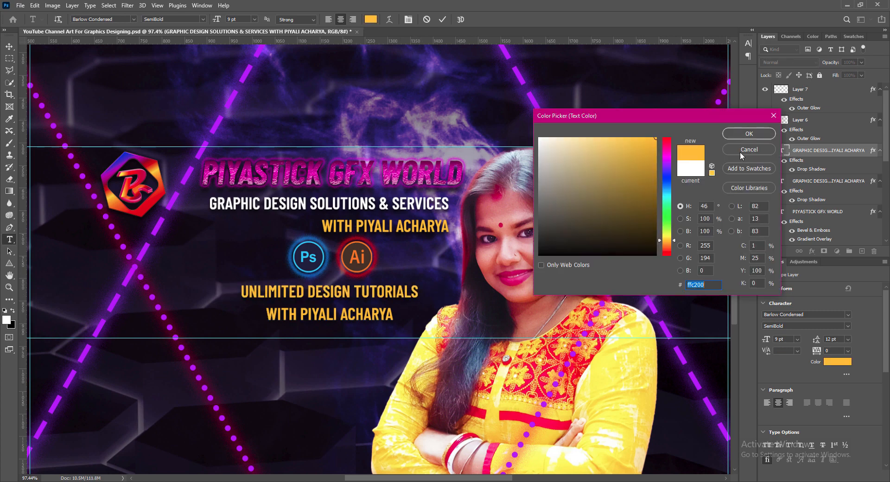
key(Return)
- Replace the second line with AND CLIENT SUPPORT in white
drag(266, 314, 393, 320)
text(AND CLIENT SUPPORT)
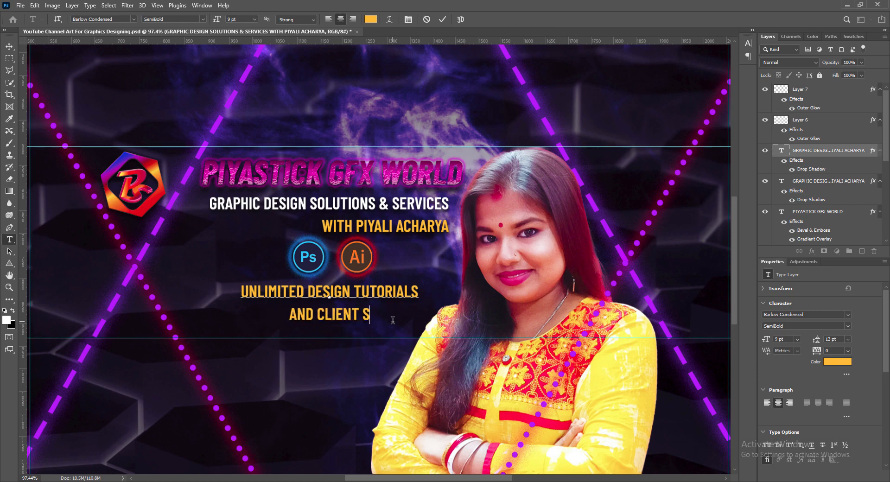
click(370, 20)
click(535, 128)
click(750, 128)
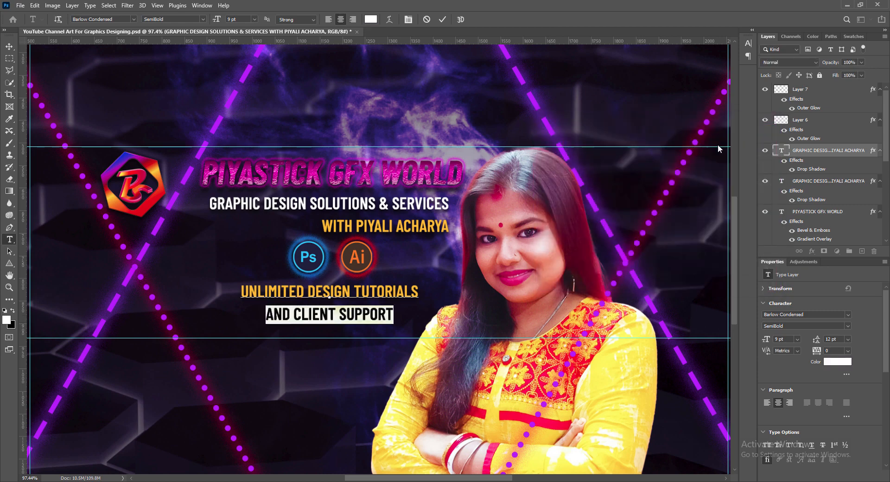
- Make AND CLIENT SUPPORT bold, adjust its size around 12–14 pt, and commit the text
click(203, 20)
click(174, 120)
click(255, 20)
click(241, 76)
click(242, 81)
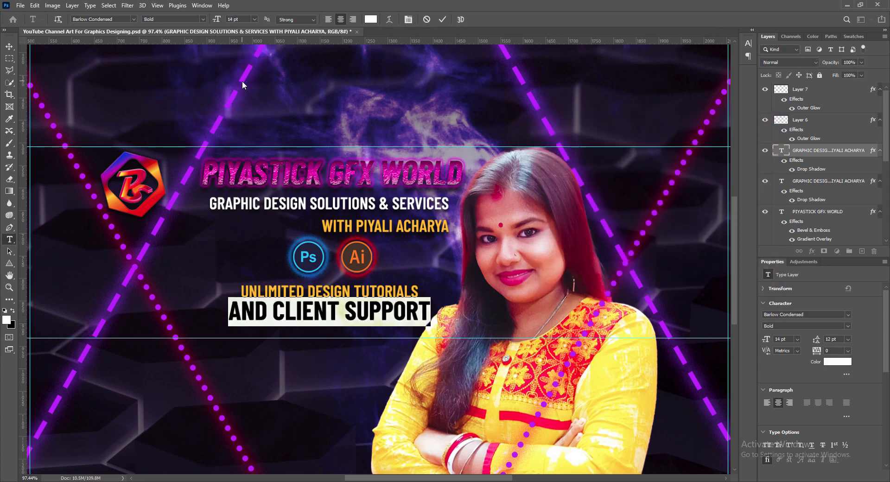
click(254, 20)
click(241, 74)
drag(241, 291, 246, 313)
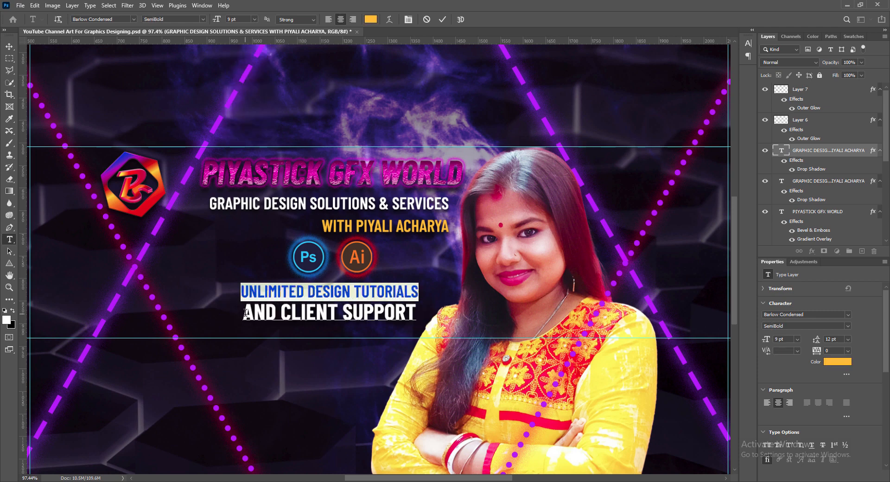
key(ctrl+z)
click(745, 41)
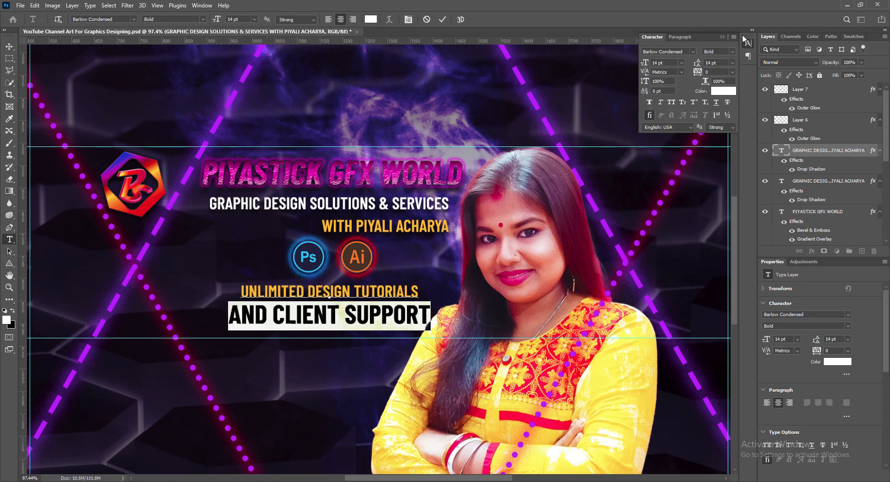
click(442, 19)
- Reposition the new tagline block, nudging it slightly right and down
key(ctrl+t)
mouse_move(360, 299)
mouse_down()
mouse_move(371, 299)
mouse_move(353, 299)
mouse_up()
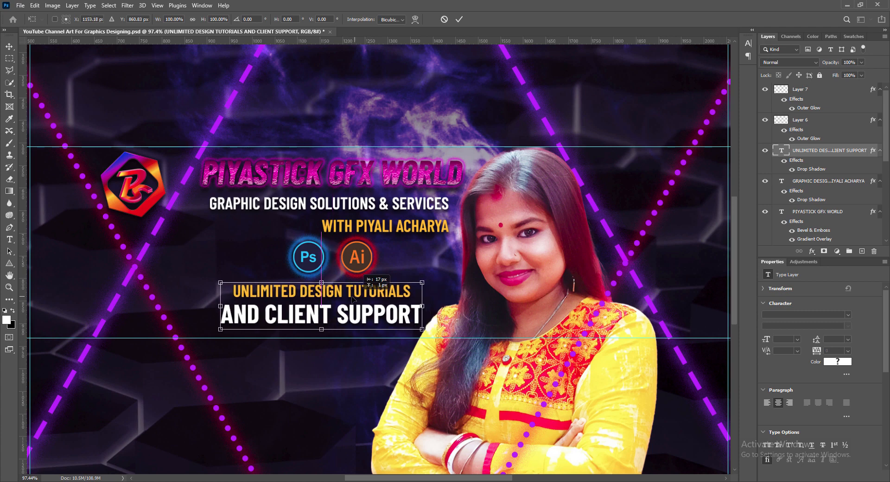
key(Return)
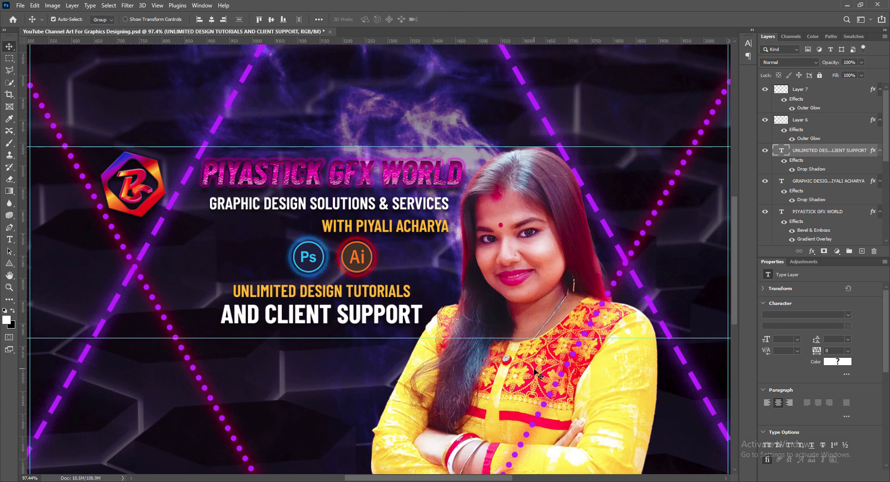
key(Right)
key(Right)
key(Right)
key(Right)
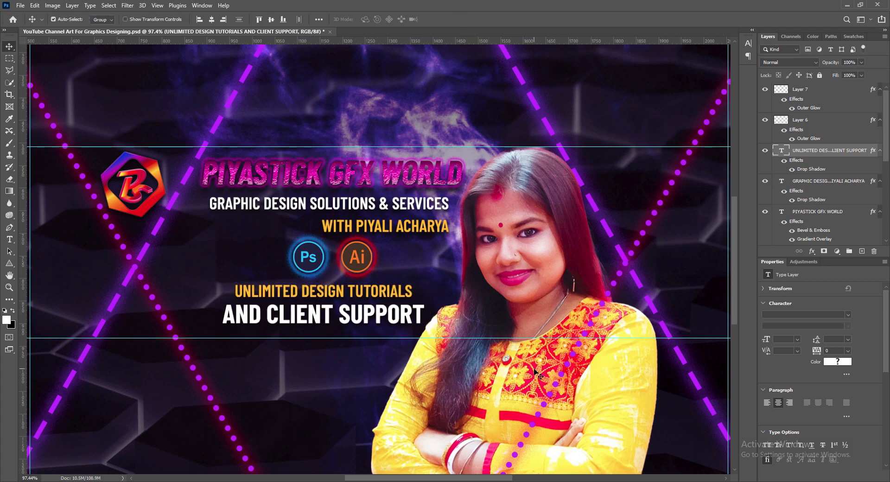
key(Right)
key(Right)
key(Right)
key(Down)
key(Down)
key(Down)
key(Down)
key(Down)
key(Down)
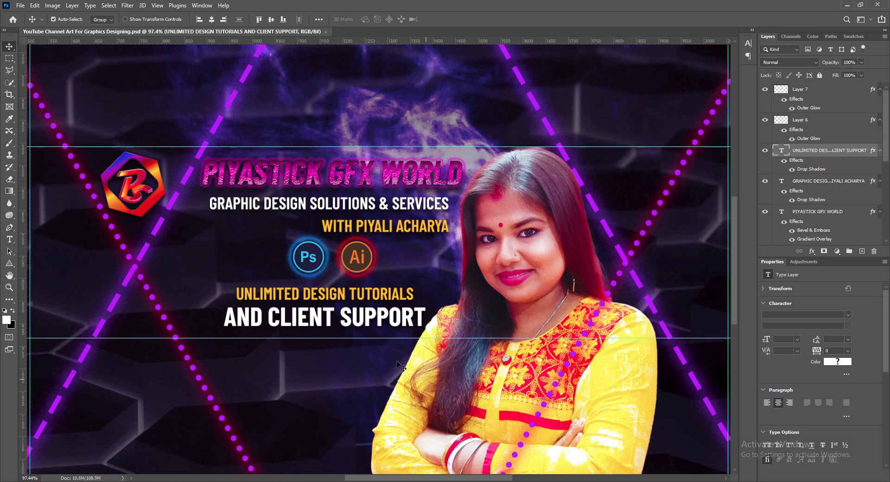
- Scale the new tagline block to about 84%, nudge it up, and tighten the original tagline's spacing
key(ctrl+t)
drag(325, 338, 326, 329)
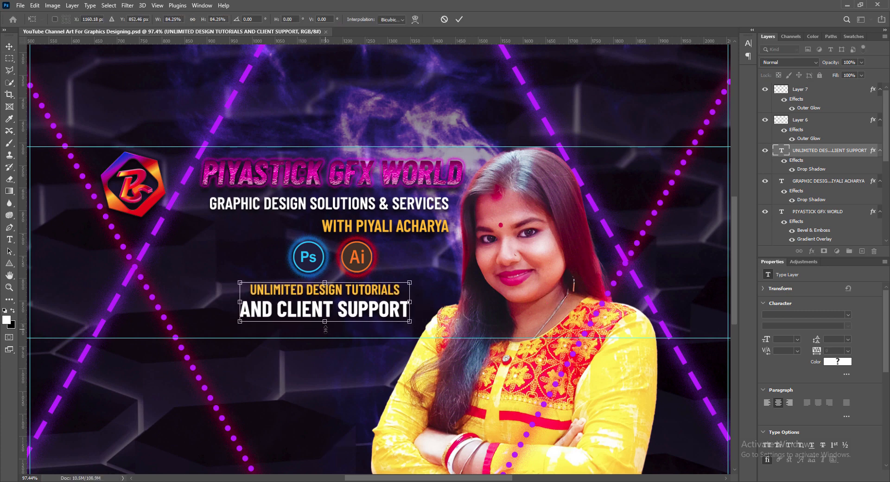
click(459, 19)
key(Up)
key(Up)
key(Up)
key(Up)
key(Up)
key(Up)
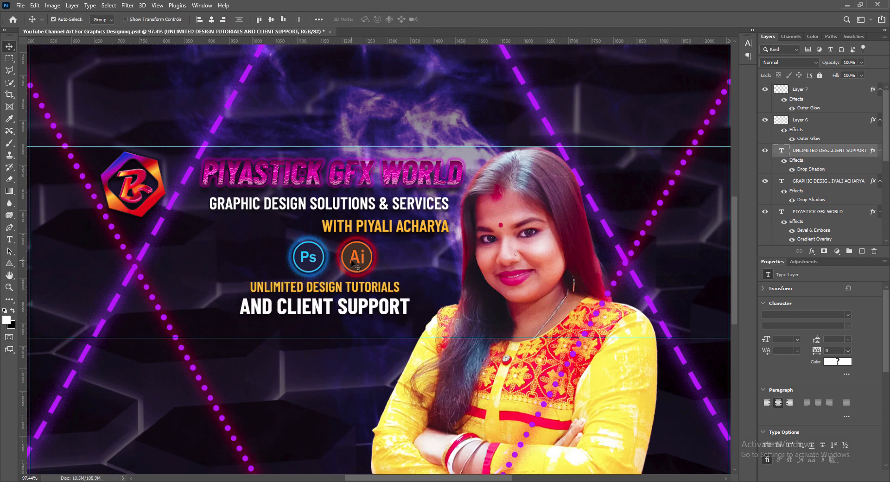
key(alt+bracketleft)
key(alt+Up)
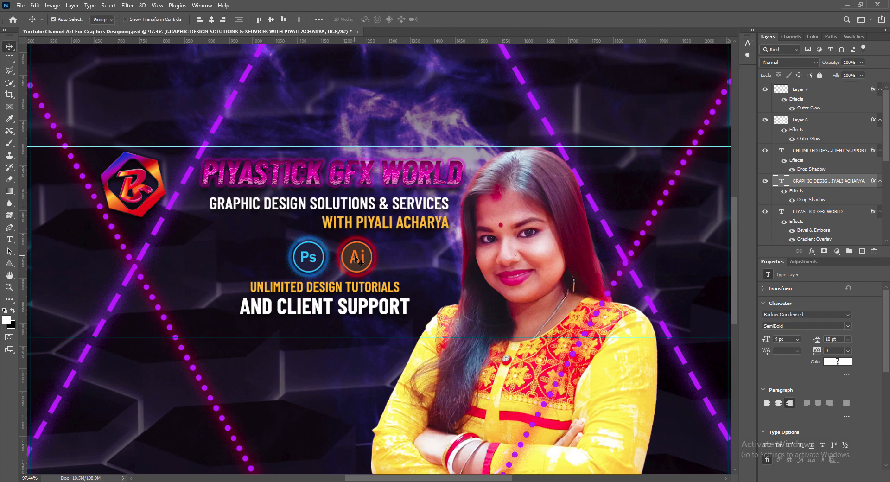
click(358, 261)
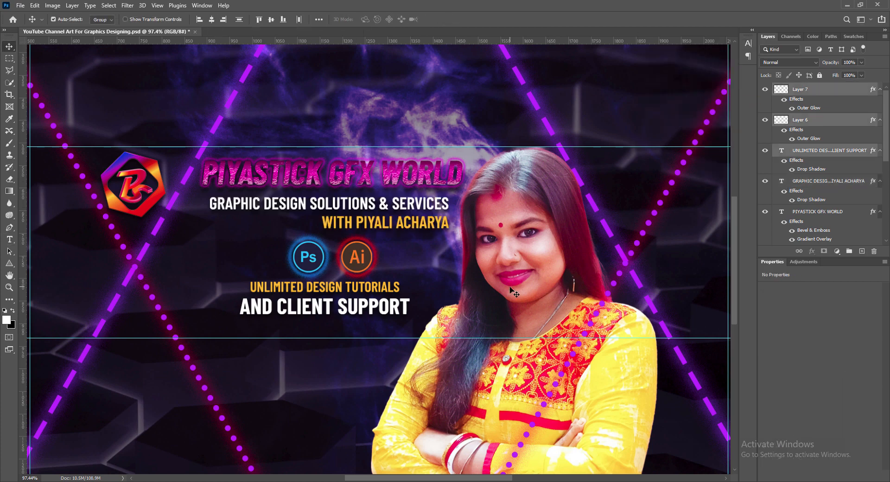
- Nudge the tagline down and place a 40 px Gmail logo near the taglines
click(360, 311)
key(Down)
key(Down)
key(Down)
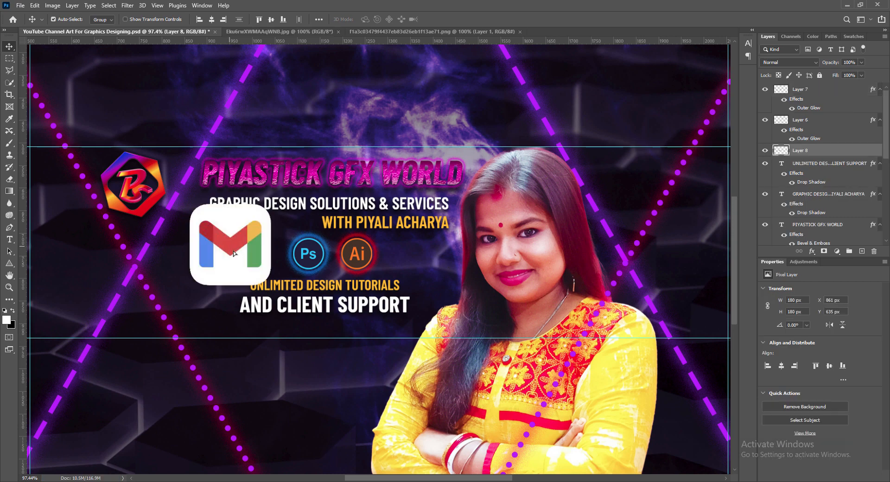
drag(203, 215, 239, 291)
key(Return)
key(shift+Down)
key(shift+Down)
key(shift+Down)
key(shift+Down)
key(shift+Down)
key(shift+Down)
key(shift+Left)
key(shift+Left)
key(shift+Left)
key(shift+Left)
key(shift+Left)
key(shift+Left)
key(shift+Left)
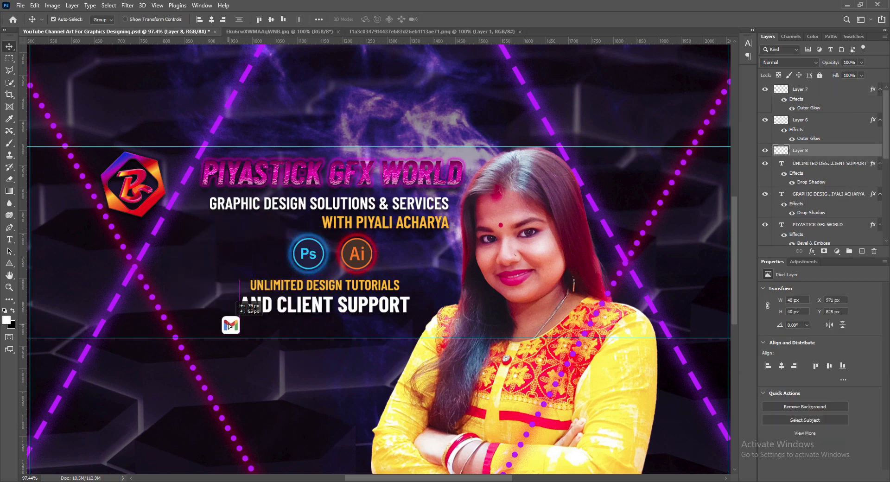
- Type the contact e-mail address beside the Gmail logo and colour it orange
click(52, 6)
click(269, 26)
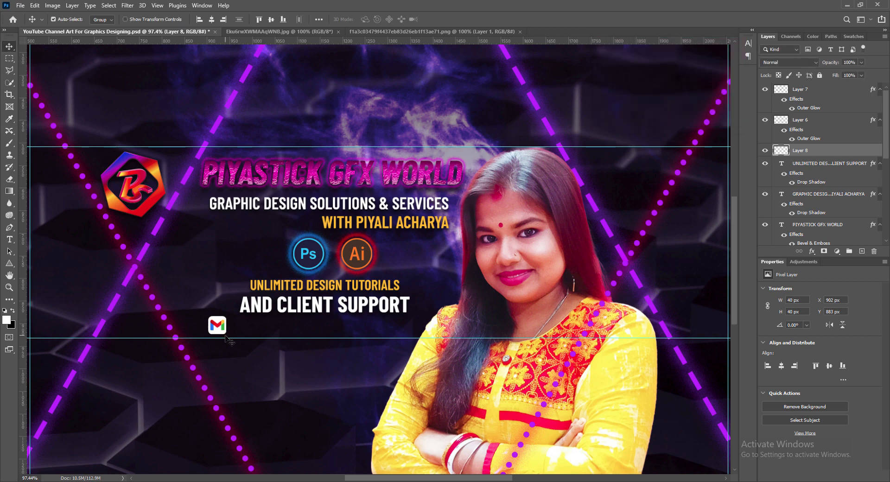
key(t)
click(235, 328)
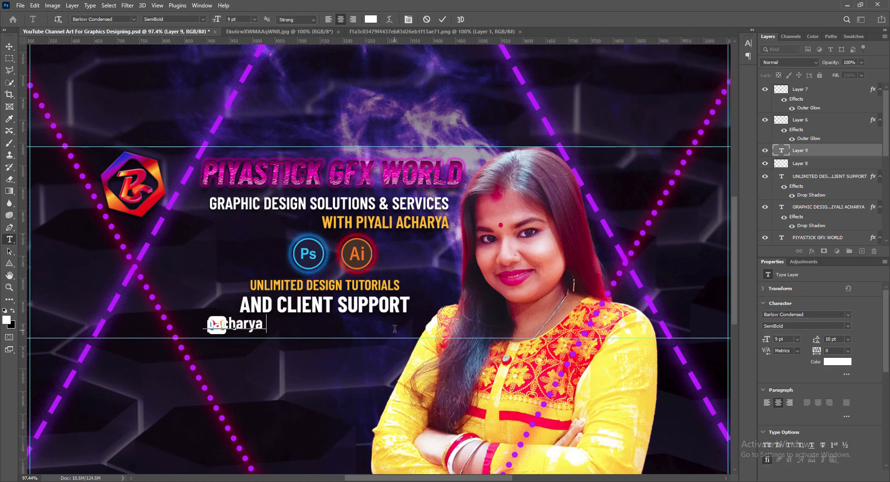
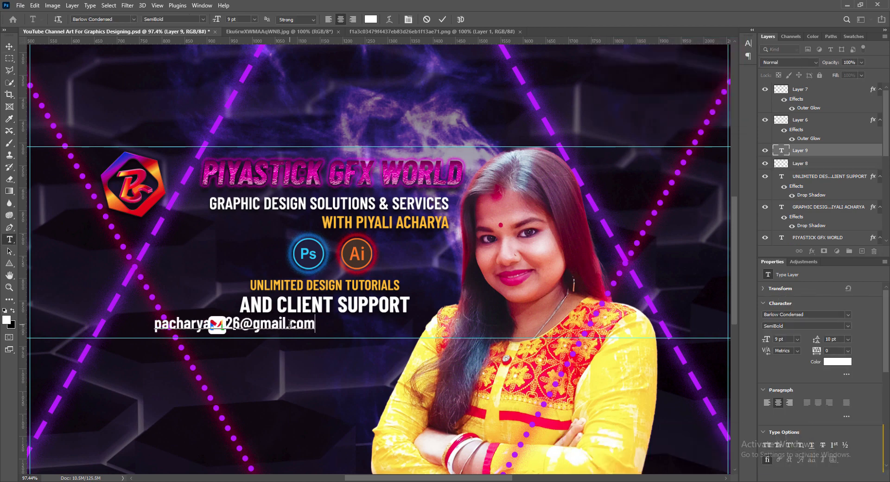
key(ctrl+a)
click(371, 19)
click(748, 135)
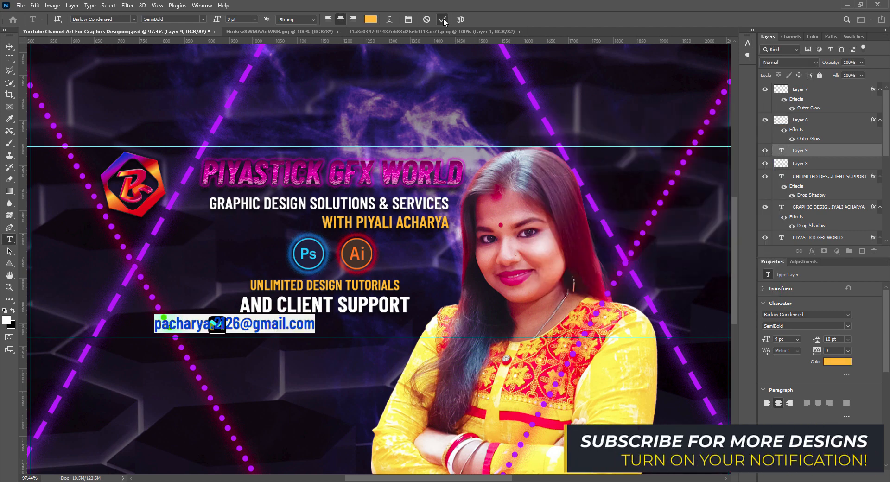
key(ctrl+Return)
- Move the e-mail text beside the logo and set it to SemiBold Italic at 9 pt
key(v)
drag(175, 330, 263, 332)
double_click(297, 326)
click(254, 19)
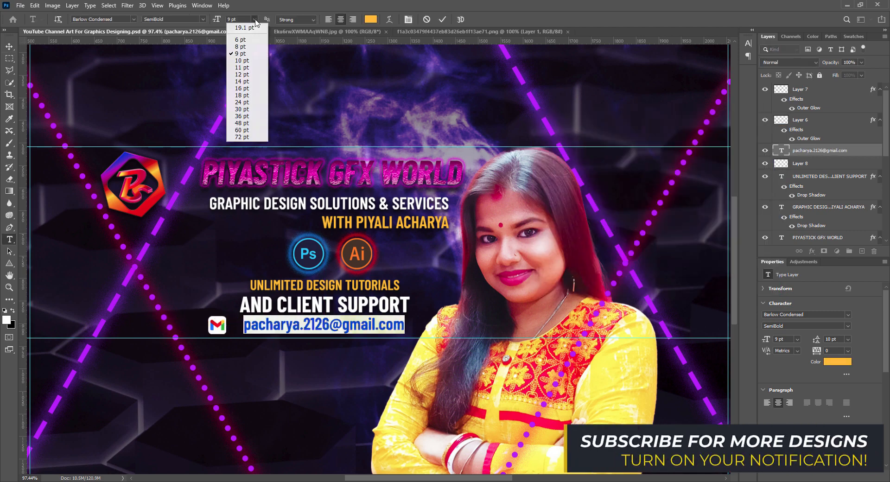
click(241, 33)
click(203, 19)
click(169, 111)
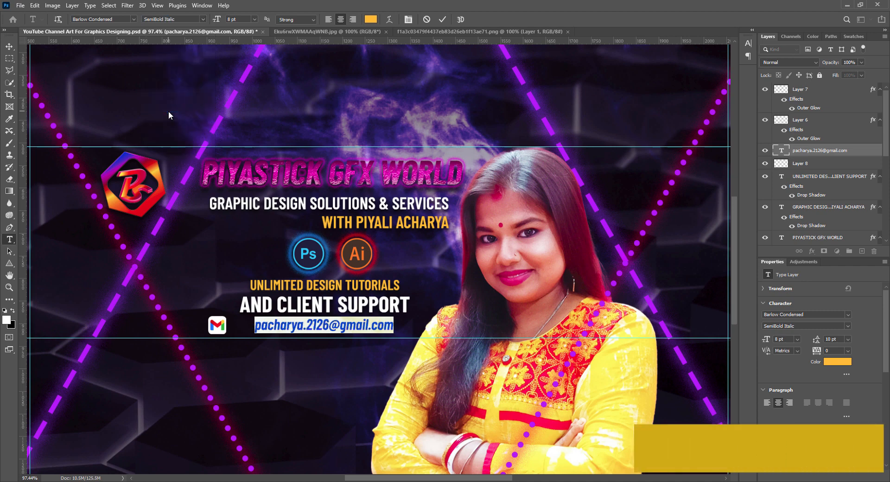
click(254, 19)
click(243, 56)
click(442, 19)
- Align the Gmail logo and smaller e-mail text, nudge the line lower, and save
key(v)
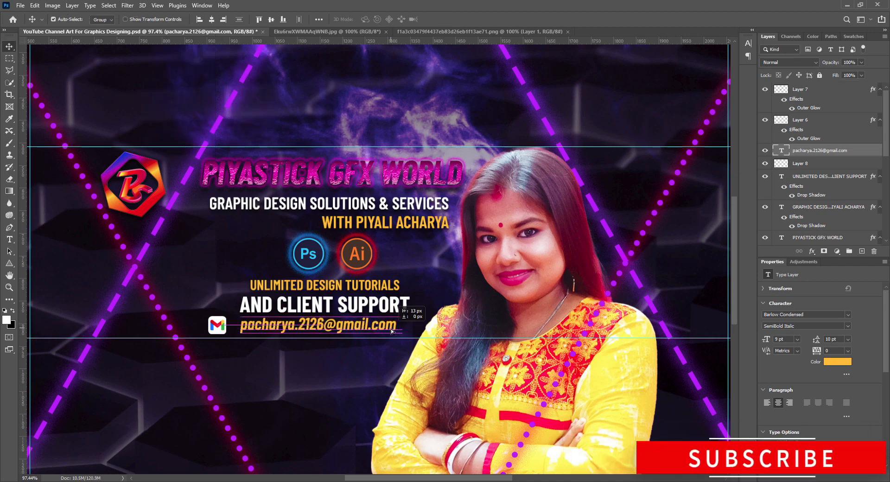
drag(396, 329, 401, 330)
drag(217, 326, 273, 332)
double_click(352, 331)
click(255, 19)
click(242, 47)
click(442, 19)
key(v)
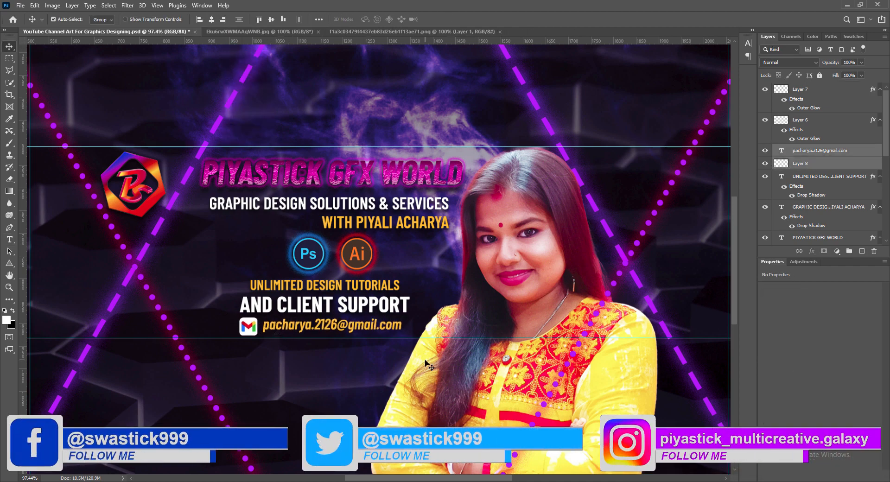
click(703, 299)
key(ctrl+s)
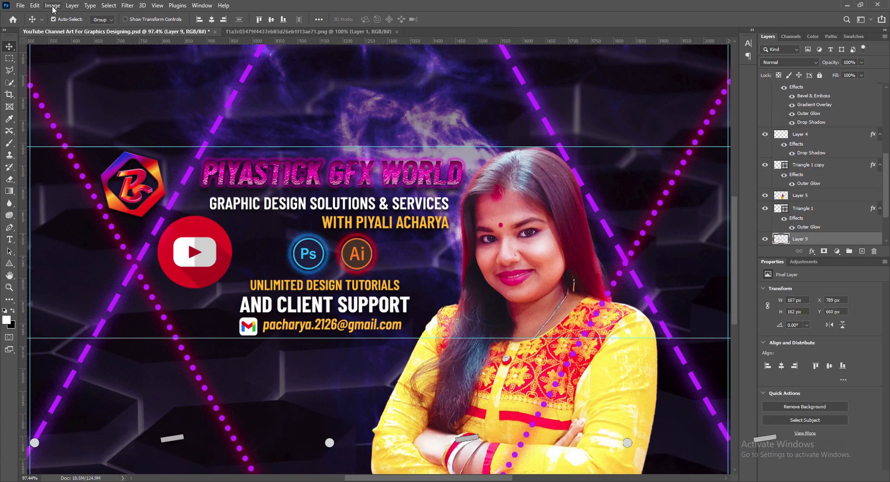
- Try Vibrance and Brightness/Contrast on the YouTube icon, dismissing both without changes
click(53, 5)
mouse_move(73, 27)
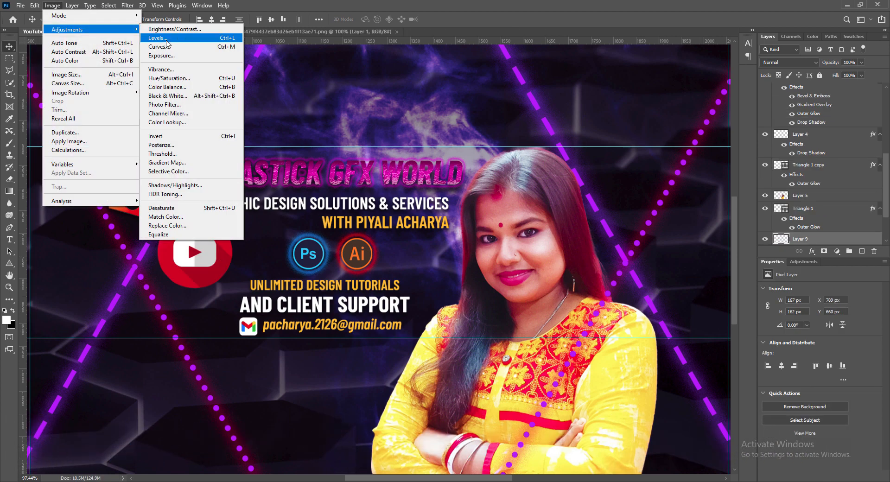
click(162, 70)
click(720, 103)
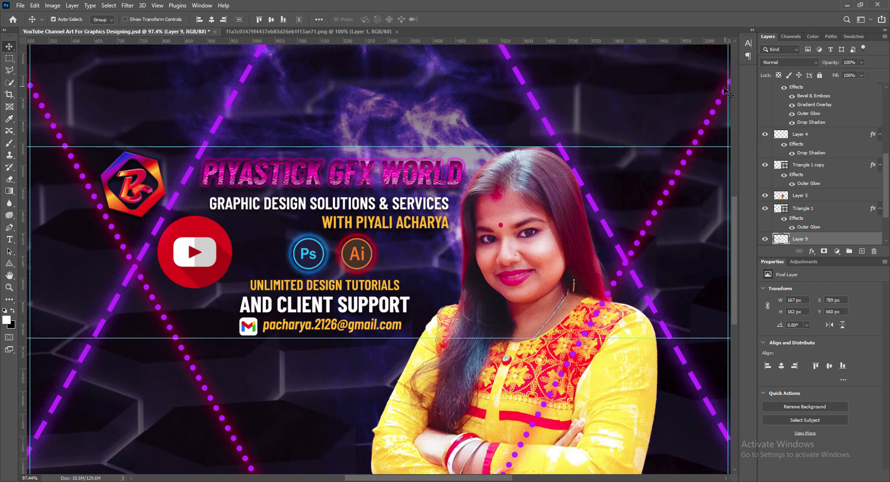
click(52, 5)
mouse_move(73, 27)
click(167, 27)
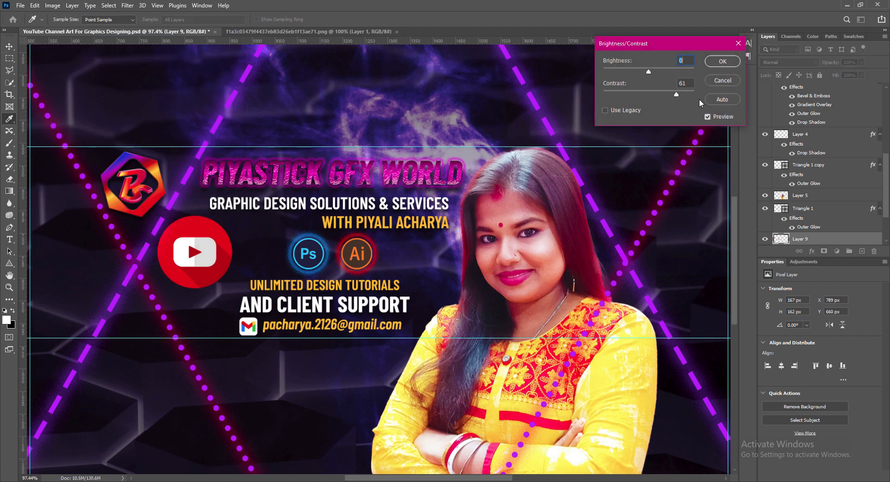
click(723, 80)
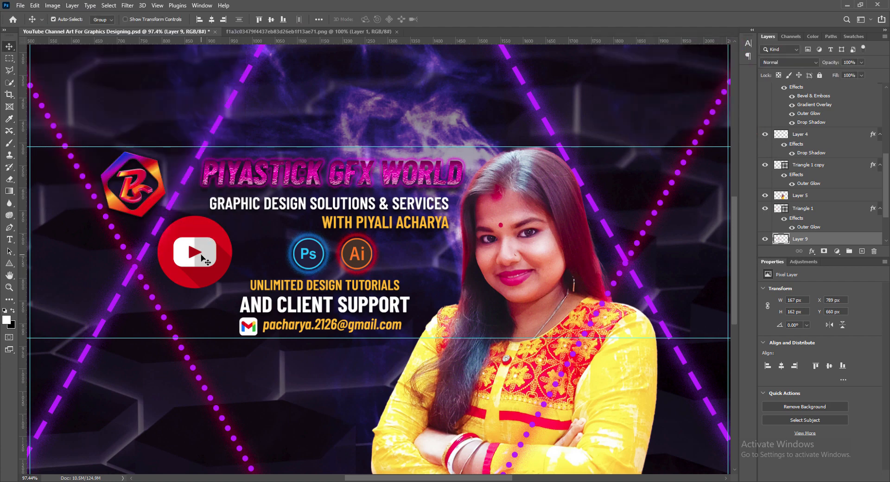
- Scale the YouTube icon to about 56 × 54 px and move it up-left below the logo
key(ctrl+t)
drag(156, 215, 213, 255)
key(Return)
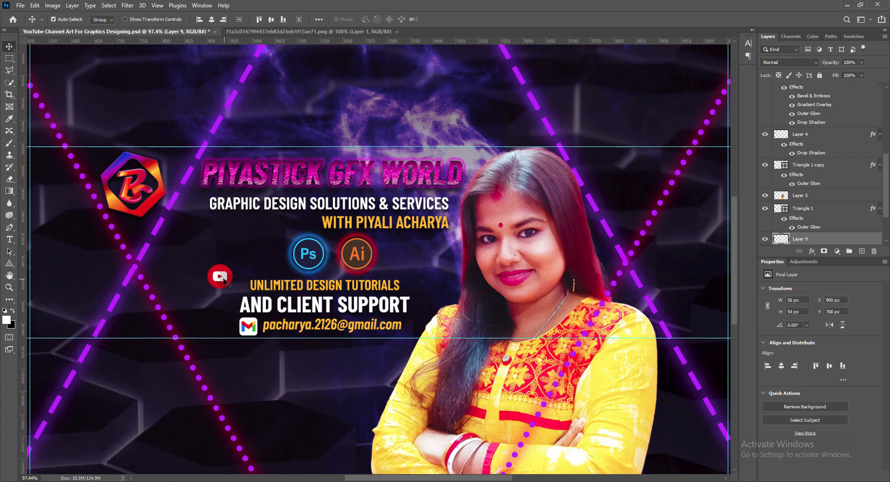
drag(222, 286, 181, 247)
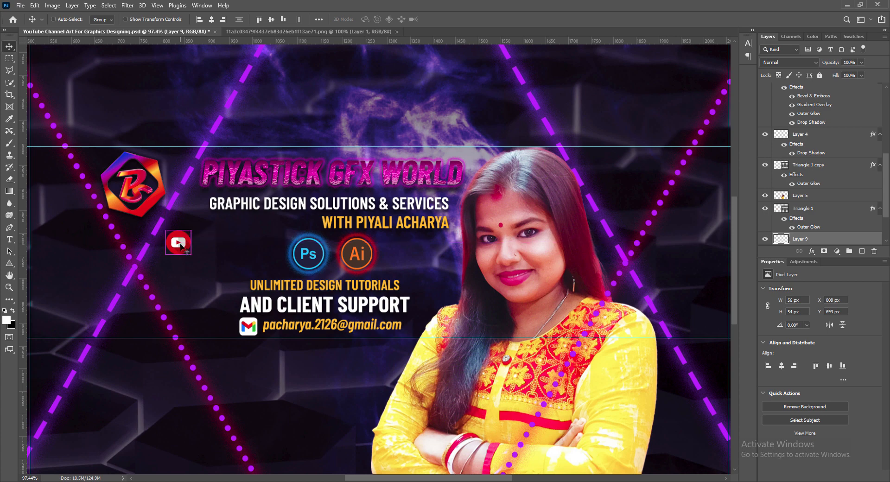
click(861, 251)
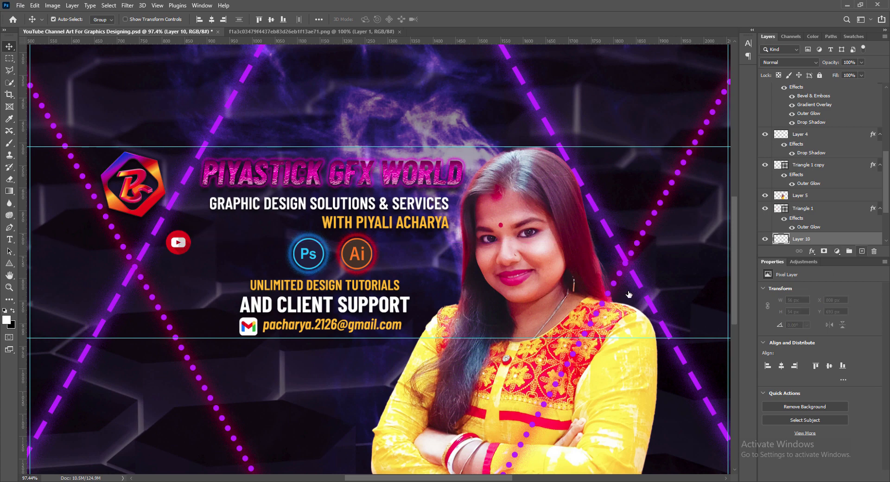
- Draw a rectangle over the YouTube icon filled with the icon's sampled red
click(9, 263)
click(42, 265)
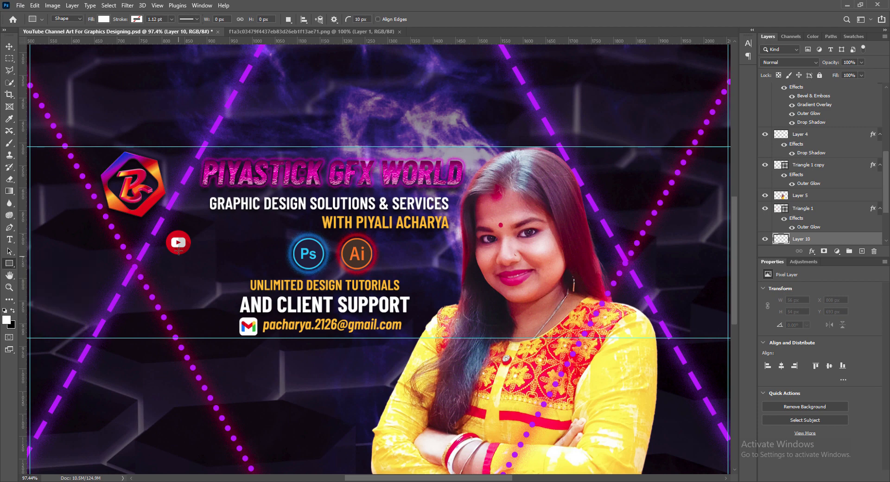
drag(166, 232, 250, 254)
double_click(780, 240)
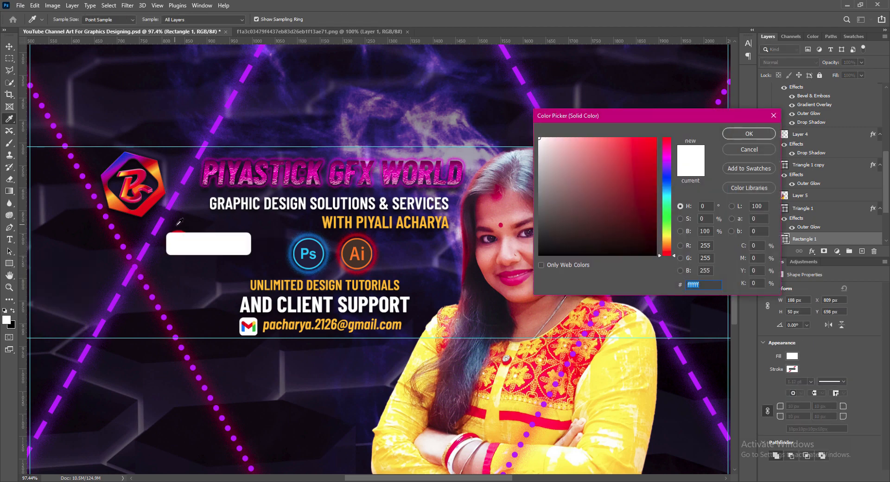
click(180, 231)
click(750, 134)
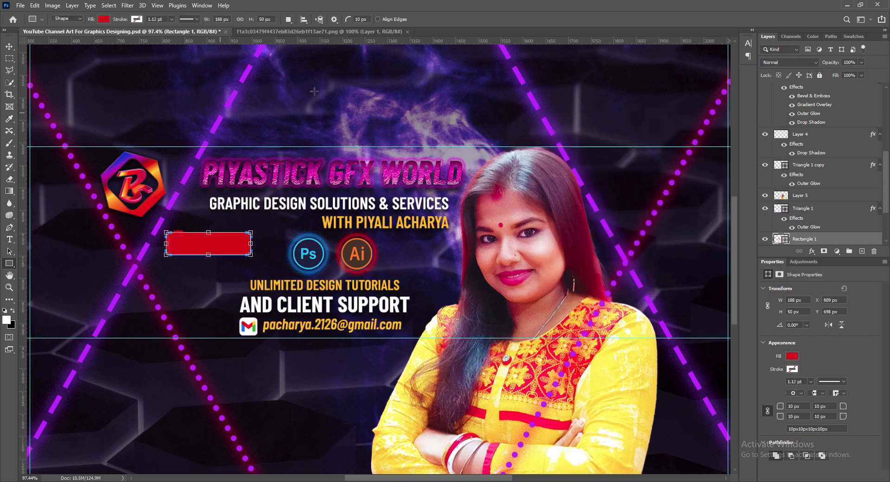
- Bring the YouTube icon above the red rectangle, nudge it, and set 15 px corner radius
click(9, 47)
key(ctrl+v)
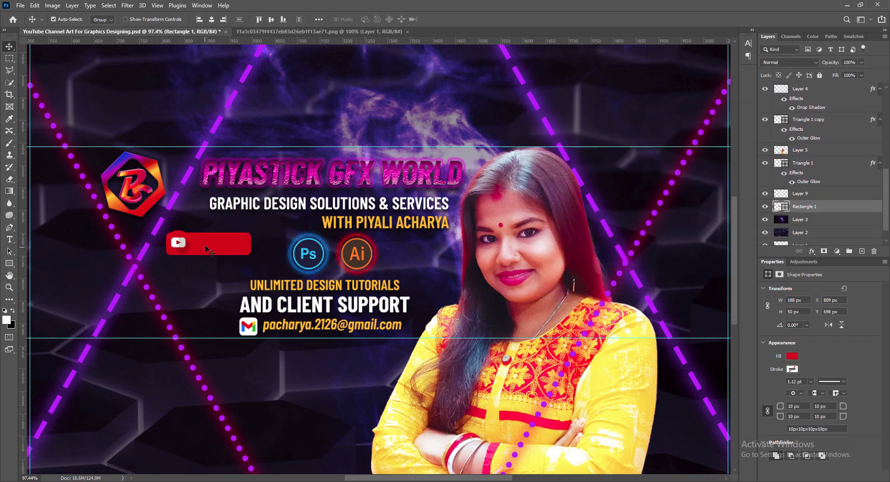
mouse_move(208, 249)
mouse_down()
mouse_move(218, 250)
mouse_move(209, 229)
mouse_move(209, 256)
mouse_up()
key(ctrl+t)
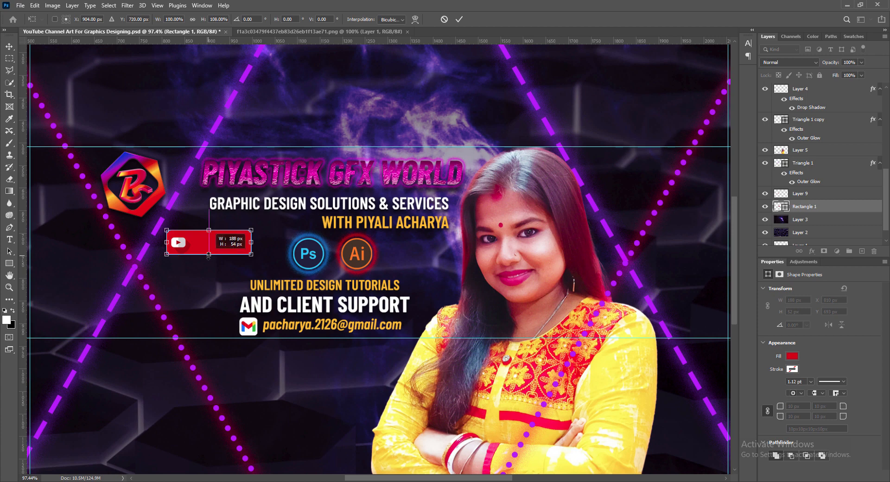
key(Return)
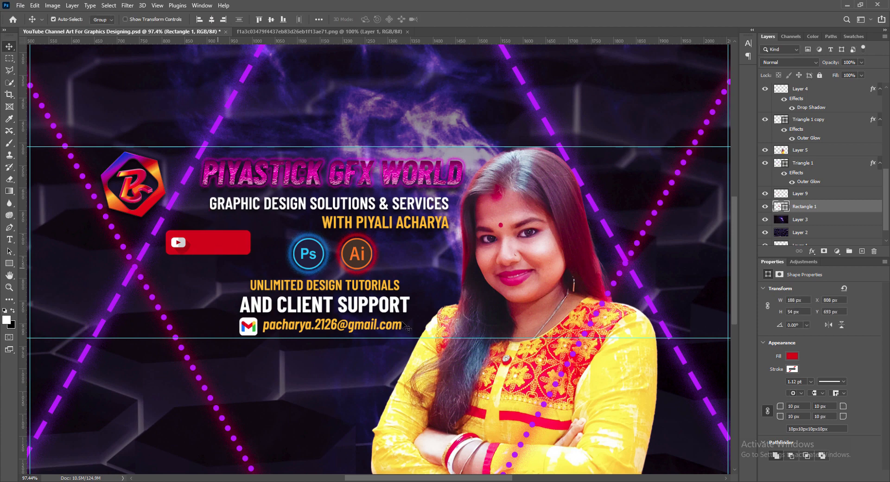
text(15)
- Add a drop shadow to the YouTube icon with distance 3 and size 5
click(782, 190)
click(784, 199)
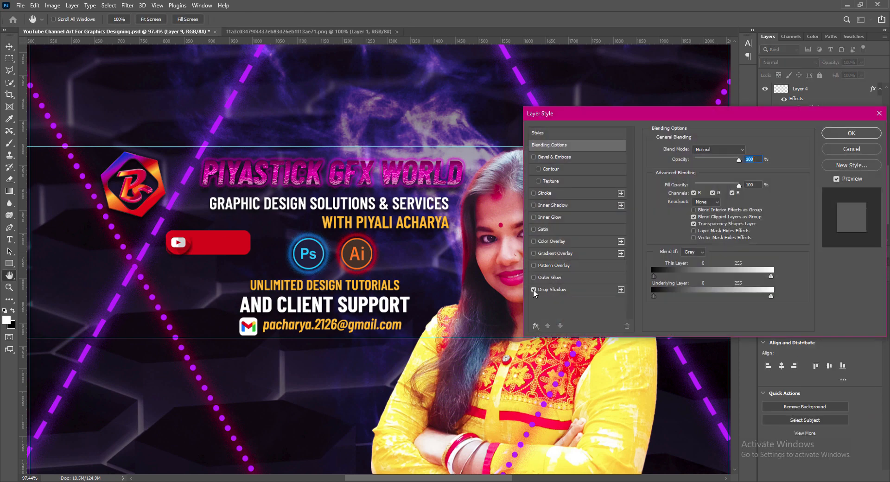
click(548, 289)
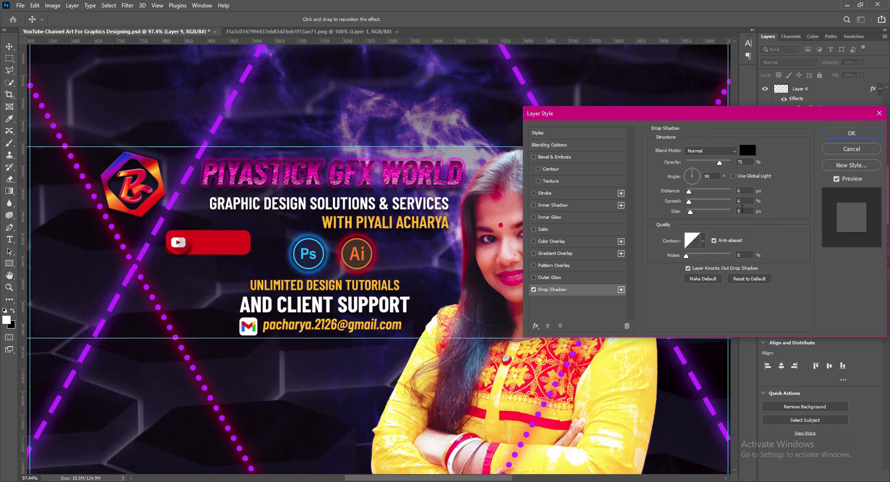
double_click(742, 209)
text(6)
double_click(742, 190)
text(3)
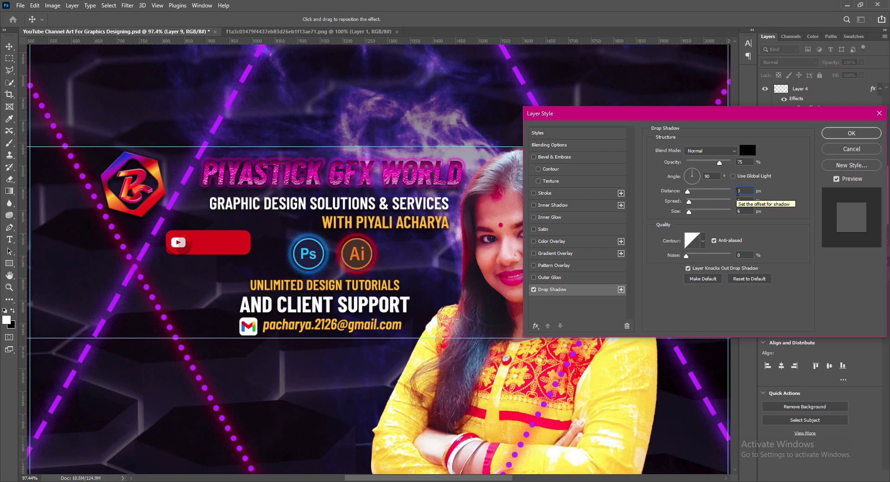
drag(689, 212, 692, 214)
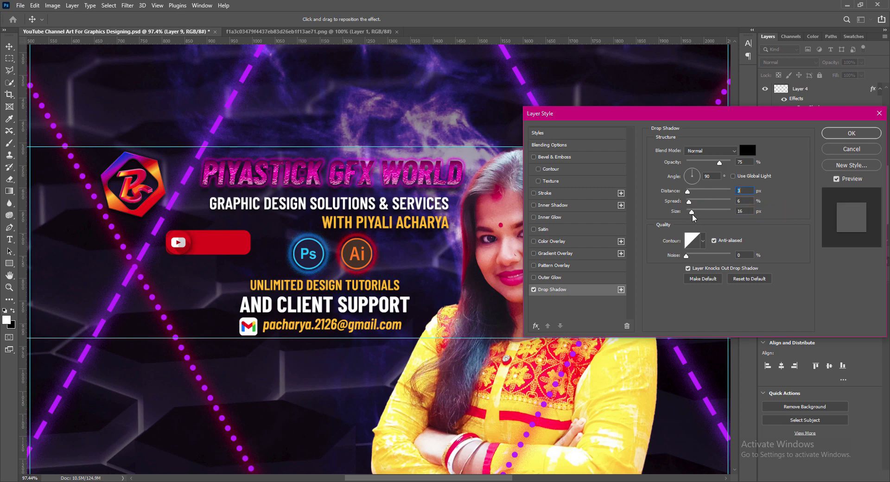
double_click(741, 211)
text(5)
click(841, 133)
click(218, 246)
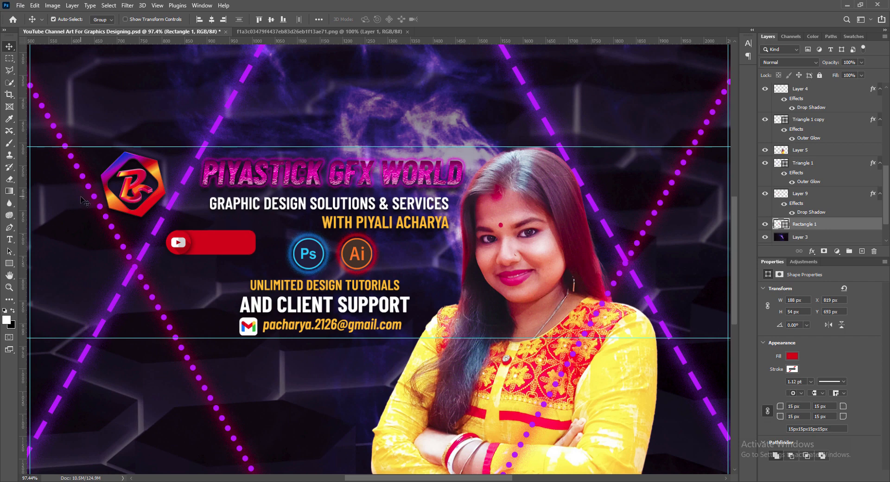
- Copy the e-mail text onto the red button and change it to SUBSCRIBE in bold white 8 pt
click(306, 330)
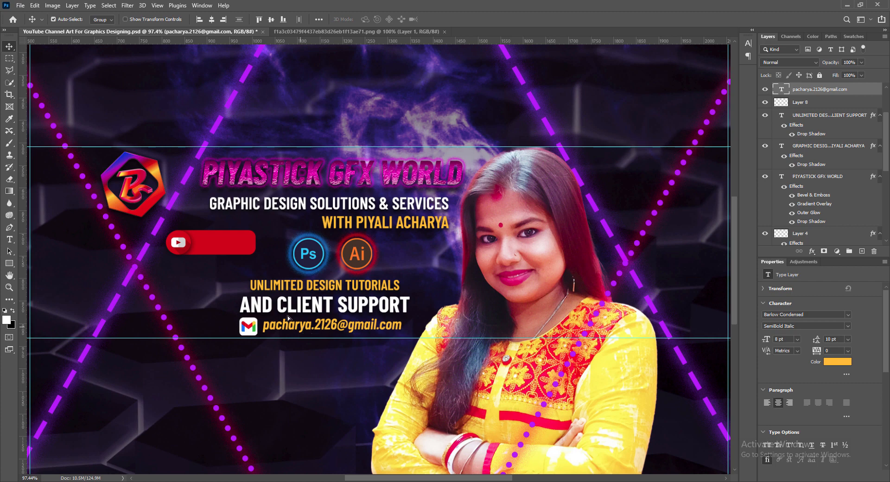
drag(288, 318, 195, 233)
double_click(239, 249)
text(SUBSCRIBE)
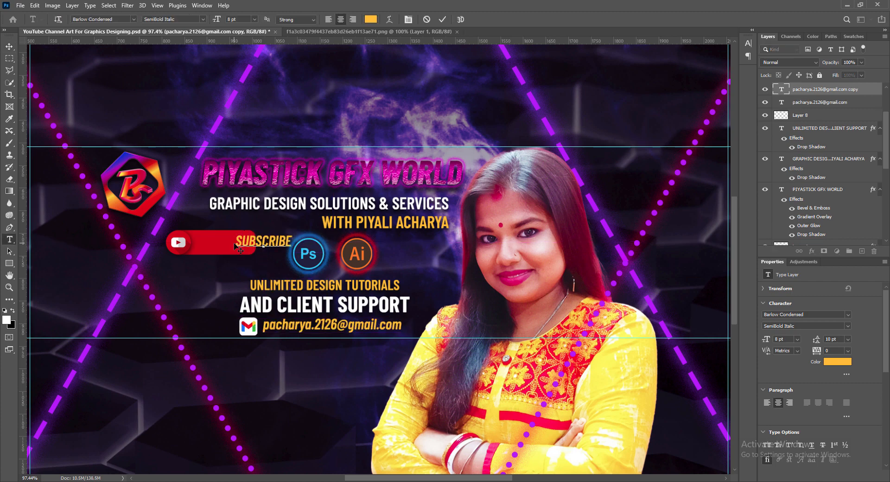
key(ctrl+a)
click(173, 19)
click(171, 108)
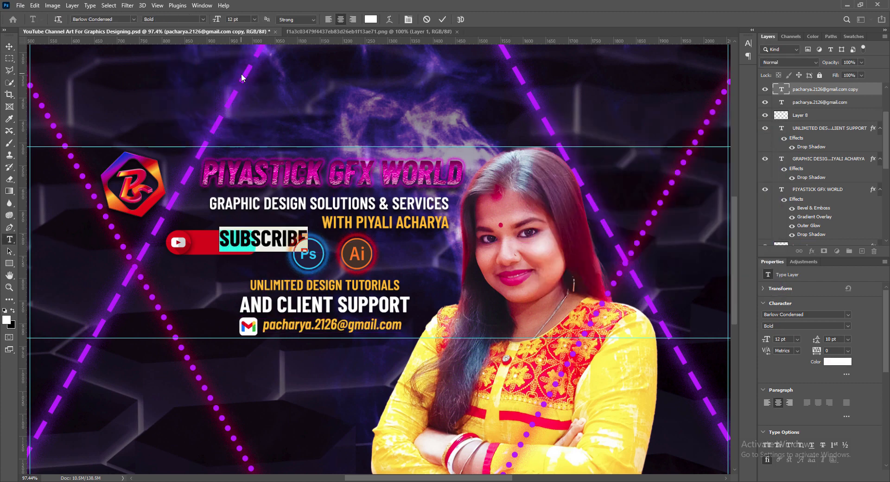
click(254, 19)
click(238, 44)
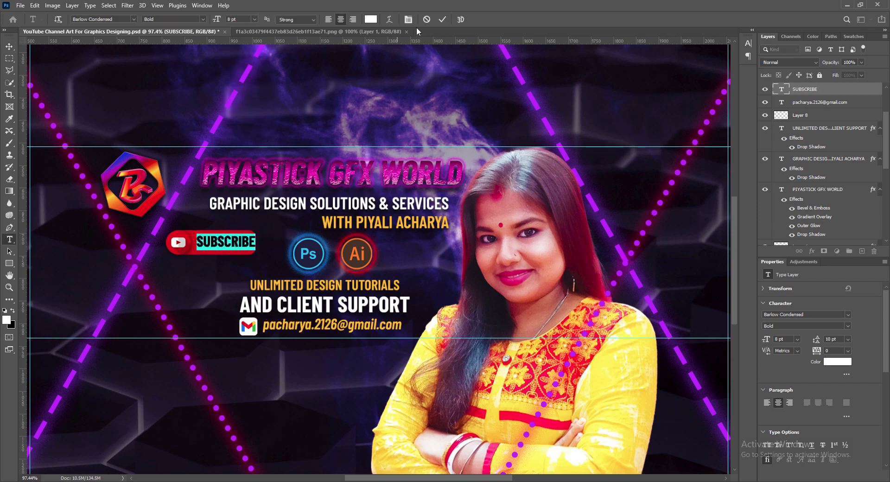
key(ctrl+Return)
key(v)
- Add a drop shadow to the SUBSCRIBE text layer
right_click(807, 89)
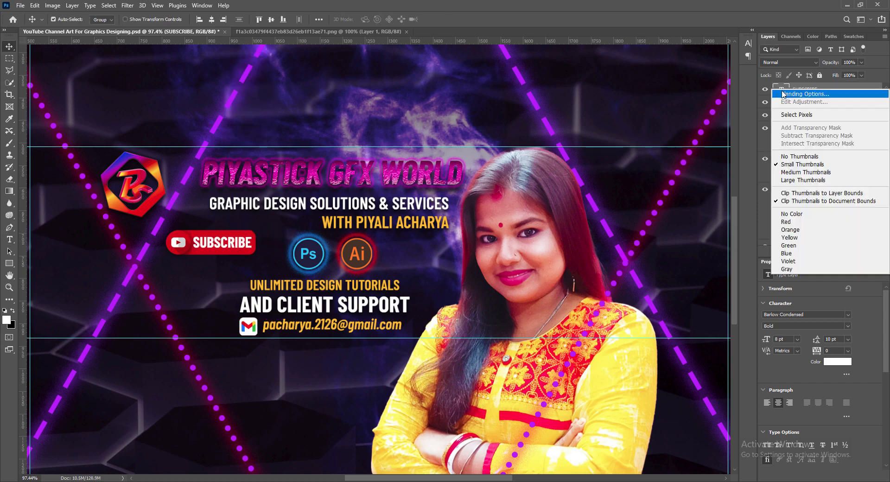
click(793, 93)
click(551, 289)
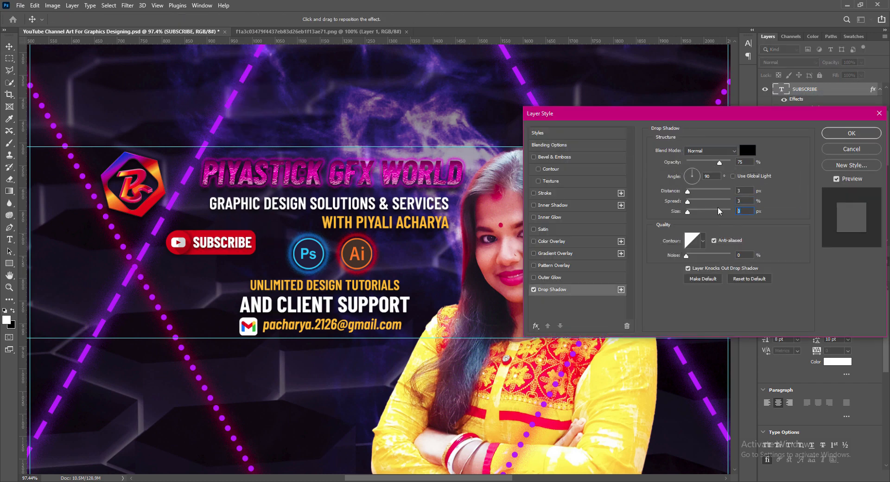
key(Return)
- Group the button's icon, shape and text, then shrink the group and move it up-left
click(245, 255)
key(ctrl+t)
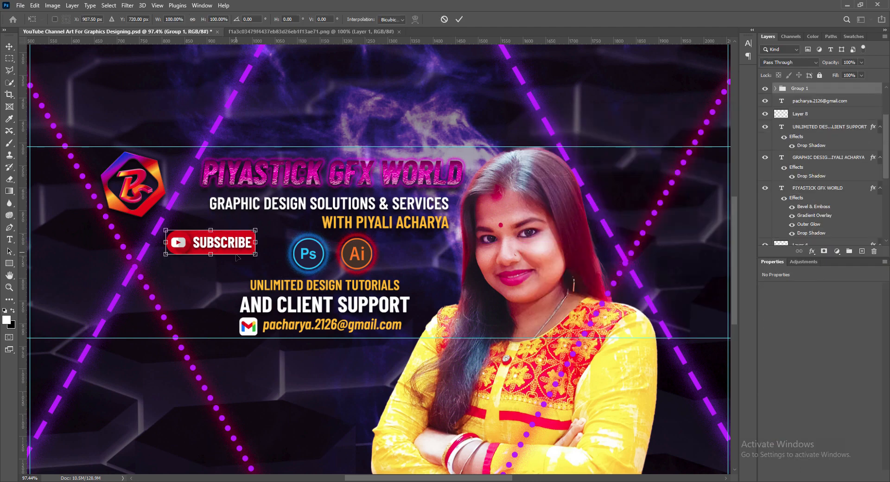
drag(254, 255, 214, 246)
key(Return)
click(329, 331)
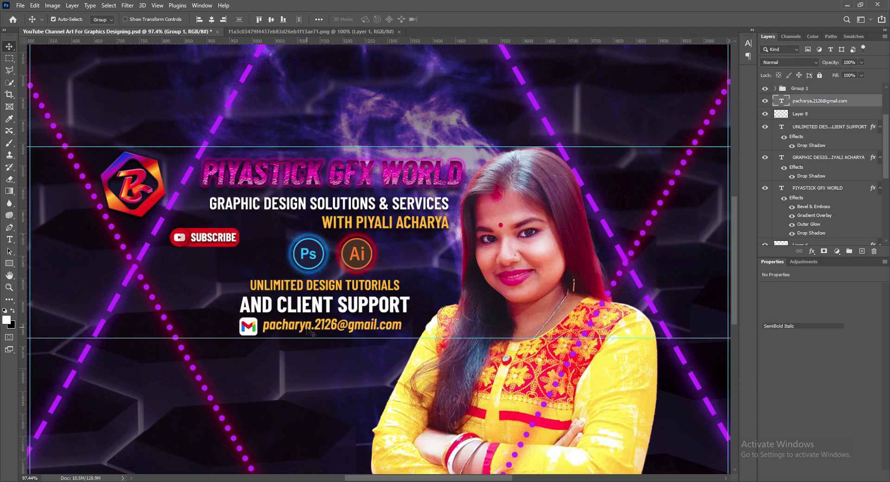
- Duplicate the email text and retype it in Medium as 'FOR EVERY NEW' / 'GRAPHIC DESIGN TUTORIALS'
drag(328, 331, 218, 271)
double_click(218, 271)
click(174, 19)
click(162, 84)
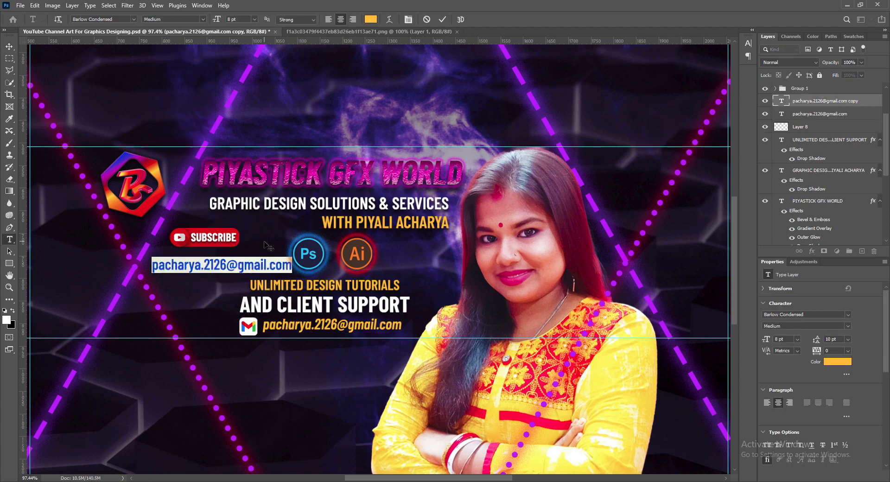
text(FOR EVERY NEW)
key(Return)
text(DESIGN)
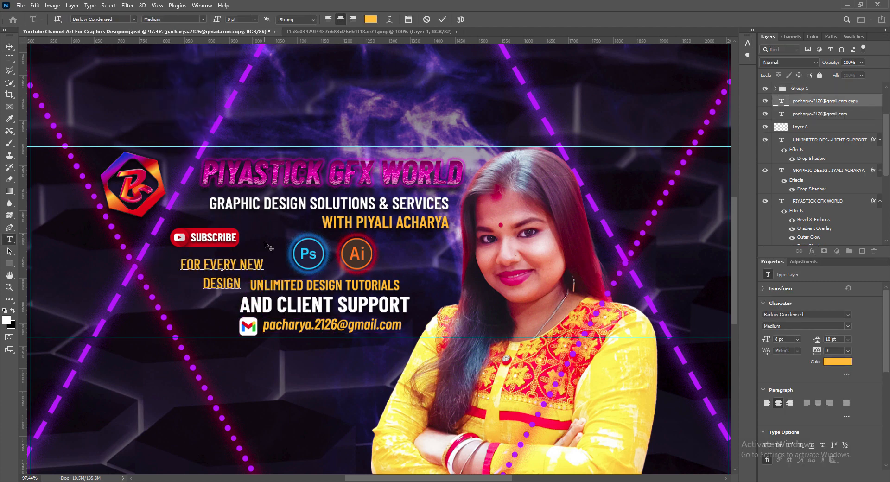
key(BackSpace)
key(BackSpace)
key(BackSpace)
key(BackSpace)
key(BackSpace)
key(BackSpace)
text(GRAPHIC DESIGN TUTORIALS)
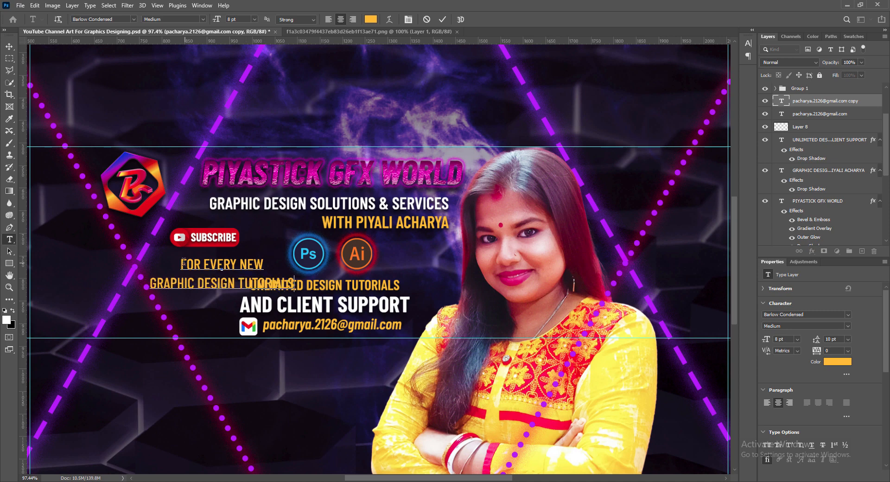
- Set the tagline to 6 pt with 7 pt leading and move it under the Subscribe button
key(ctrl+a)
click(748, 43)
click(681, 63)
click(660, 69)
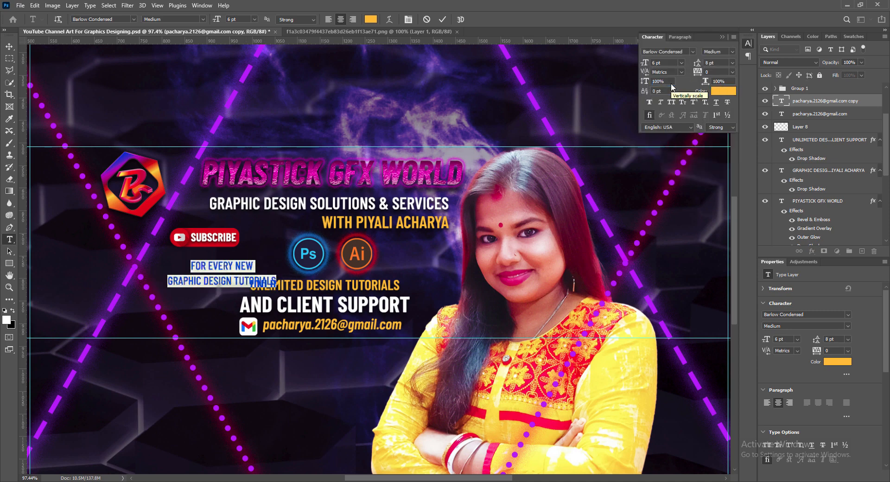
click(733, 63)
drag(644, 63, 696, 64)
click(698, 63)
click(442, 20)
key(v)
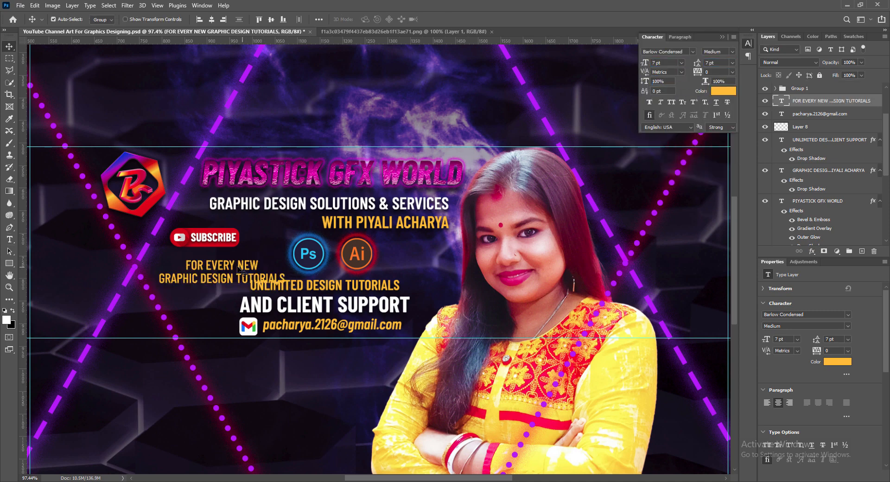
drag(241, 270, 232, 258)
click(681, 62)
click(660, 69)
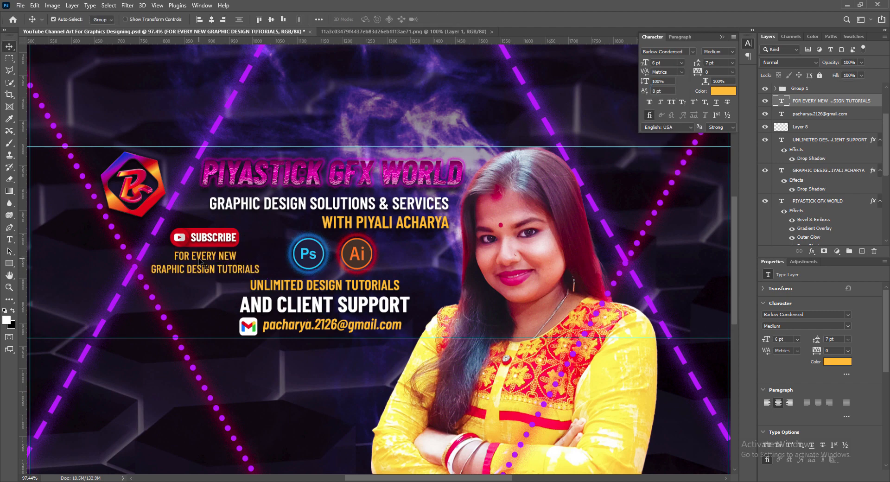
- Nudge the Subscribe and tagline group slightly down and left
click(213, 249)
key(Up)
key(Up)
key(Up)
key(Up)
key(Up)
key(Up)
key(Up)
key(Up)
key(Up)
key(Up)
key(Up)
key(Up)
key(Up)
key(Up)
key(Up)
key(Up)
key(Up)
key(Up)
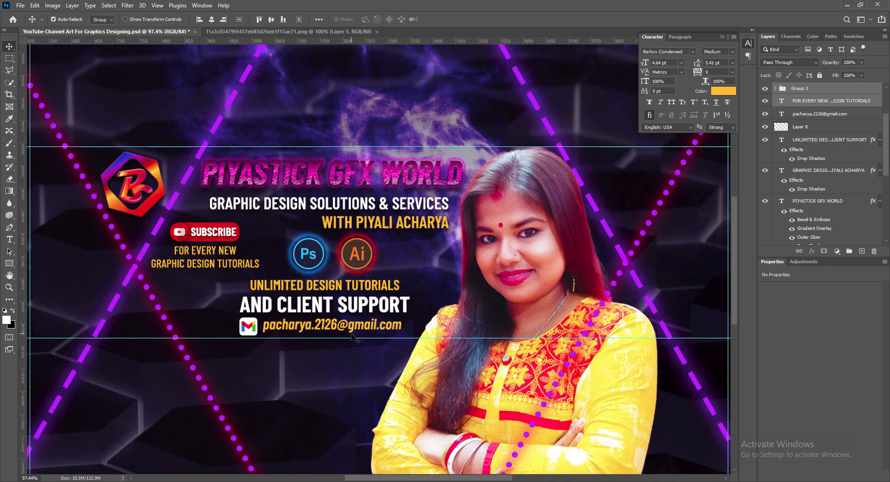
key(Down)
key(Down)
key(Down)
key(Down)
key(Down)
key(Down)
key(Down)
key(Down)
key(Left)
key(Left)
key(Left)
key(Left)
key(Left)
key(Left)
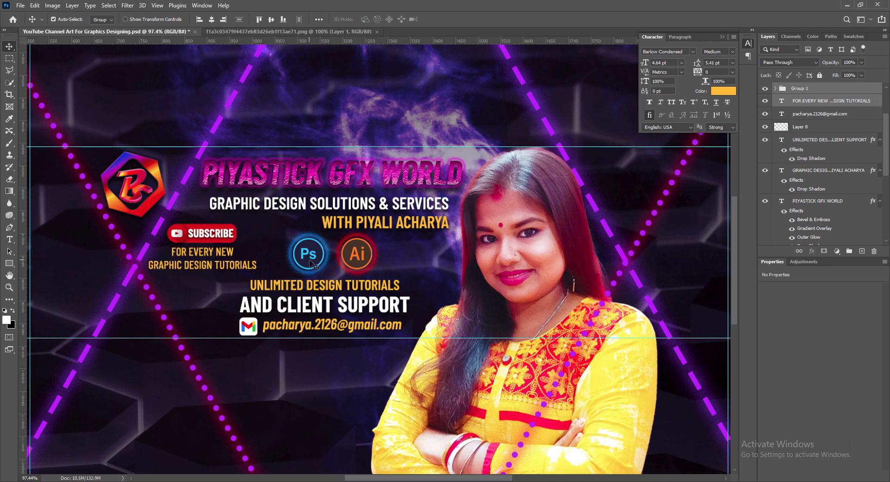
- Duplicate the Ps icon's glow and shift the copy behind the Ai icon
click(314, 265)
key(Left)
key(Left)
key(Left)
key(Left)
key(Left)
key(Left)
key(Left)
key(Left)
key(Left)
key(Left)
key(Left)
key(Left)
key(Left)
key(Left)
key(Left)
key(Left)
key(Left)
key(Left)
key(Left)
key(Left)
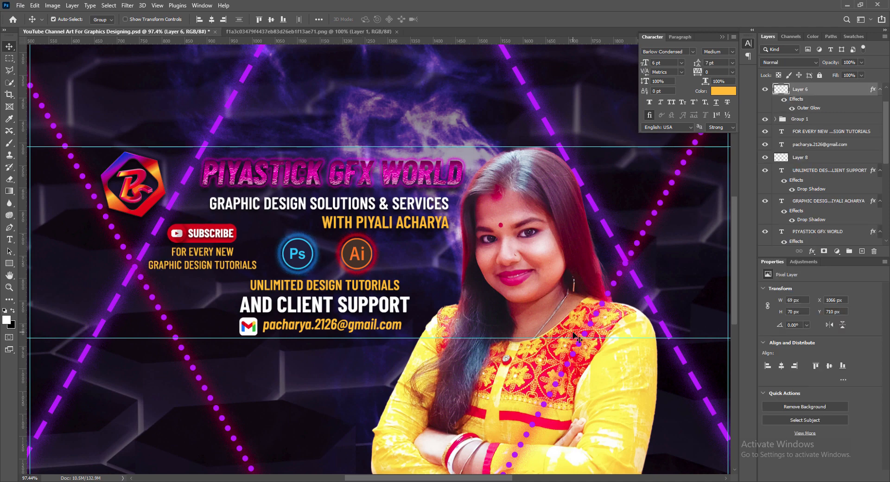
key(ctrl+j)
key(shift+Right)
key(shift+Right)
key(shift+Right)
key(shift+Right)
key(shift+Right)
key(shift+Right)
key(shift+Right)
key(shift+Right)
key(shift+Right)
key(shift+Right)
key(shift+Right)
key(shift+Right)
key(Right)
key(Right)
key(Right)
key(Right)
key(Right)
key(Right)
key(Down)
key(Down)
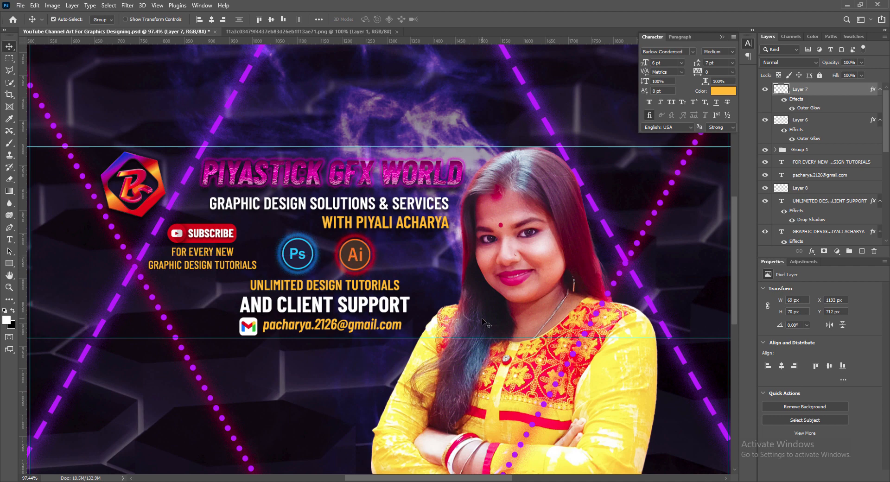
- Scale the Subscribe and tagline group down with Free Transform and nudge it left and down
click(799, 149)
key(ctrl+t)
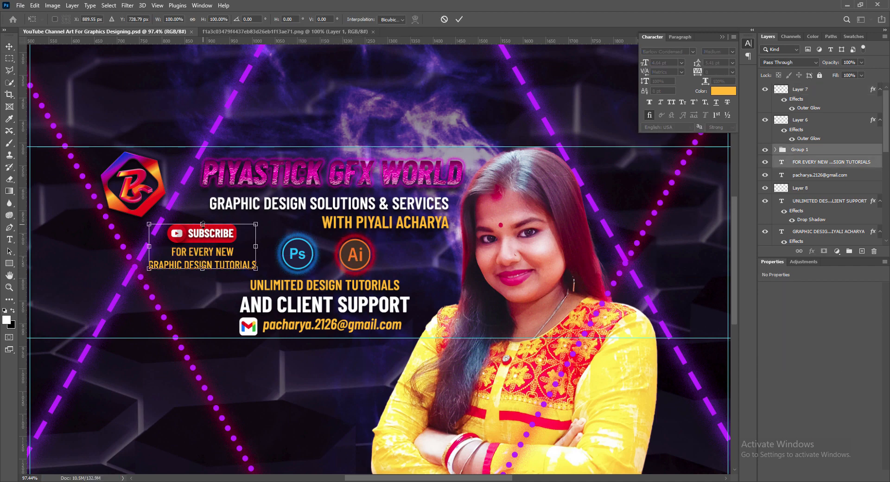
drag(203, 224, 209, 243)
key(Return)
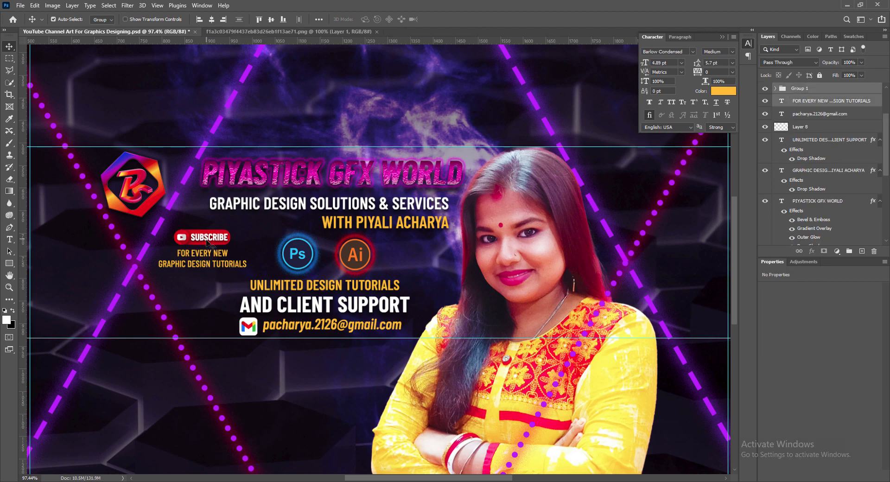
key(Left)
key(Left)
key(Left)
key(Left)
key(Left)
key(Left)
key(Left)
key(Left)
key(Left)
key(Left)
key(Left)
key(Left)
key(Left)
key(Left)
key(Left)
key(Left)
key(Left)
key(Down)
key(Down)
key(Down)
key(Down)
key(Down)
key(Down)
key(Down)
key(Down)
key(Down)
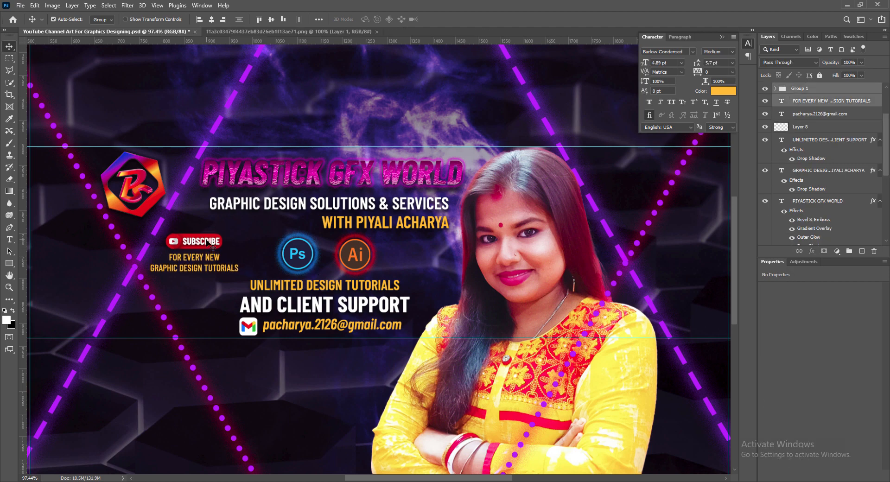
- Move the portrait layer above the dotted triangle line's layer
click(620, 274)
scroll(816, 185, down, 5)
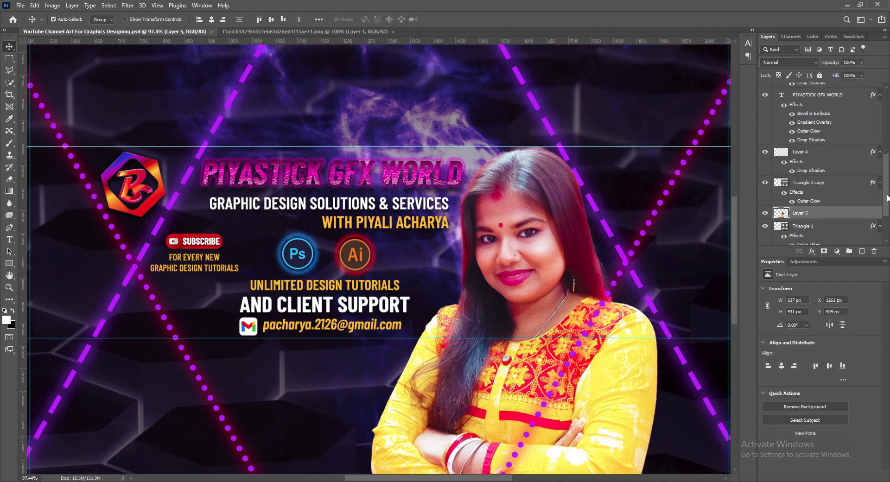
drag(784, 215, 784, 182)
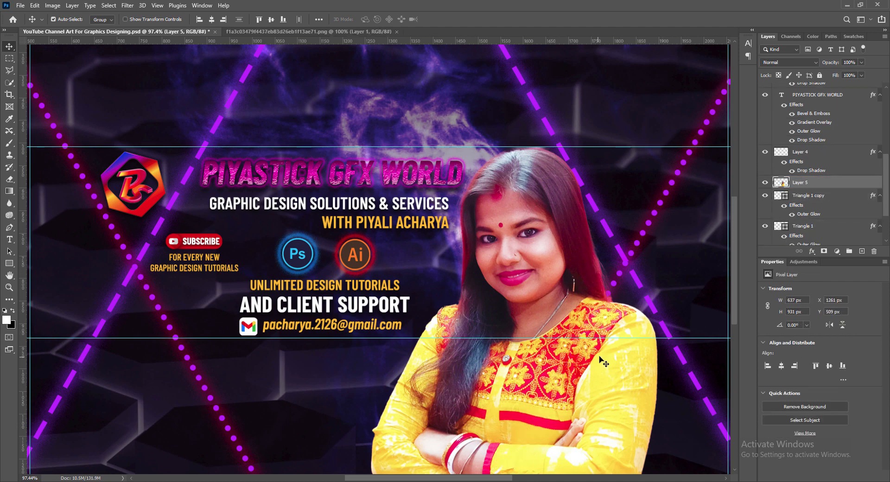
- Enable an Outer Glow on the portrait with a Linear contour
right_click(782, 184)
click(788, 184)
click(533, 278)
click(549, 278)
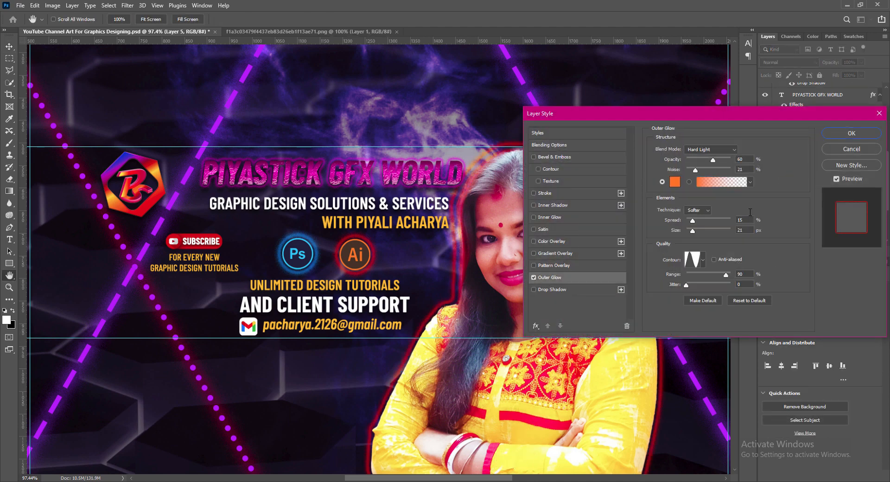
click(703, 260)
click(632, 282)
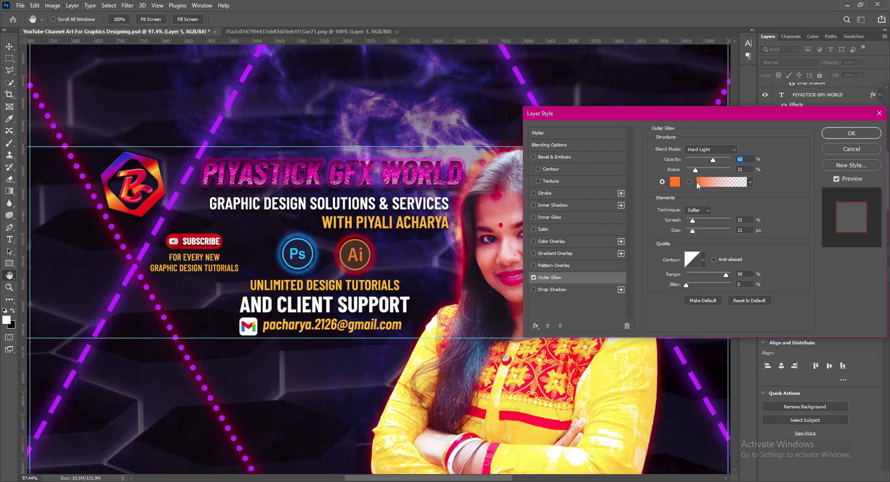
- Keep the glow orange and set Noise 6, size 12 px and Spread 3, then apply
click(675, 182)
click(539, 139)
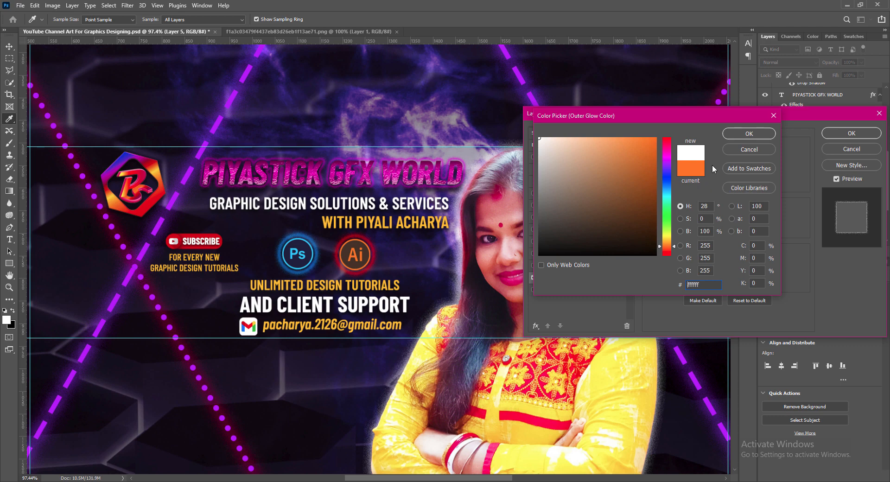
click(751, 151)
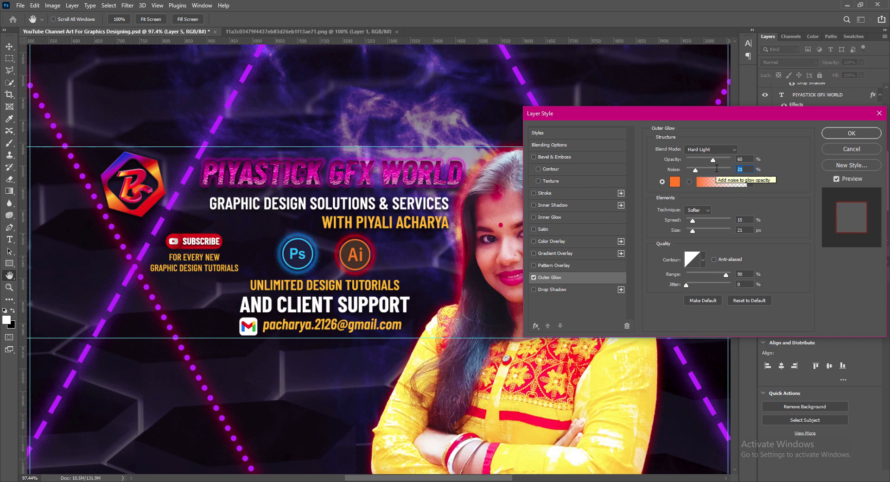
text(6)
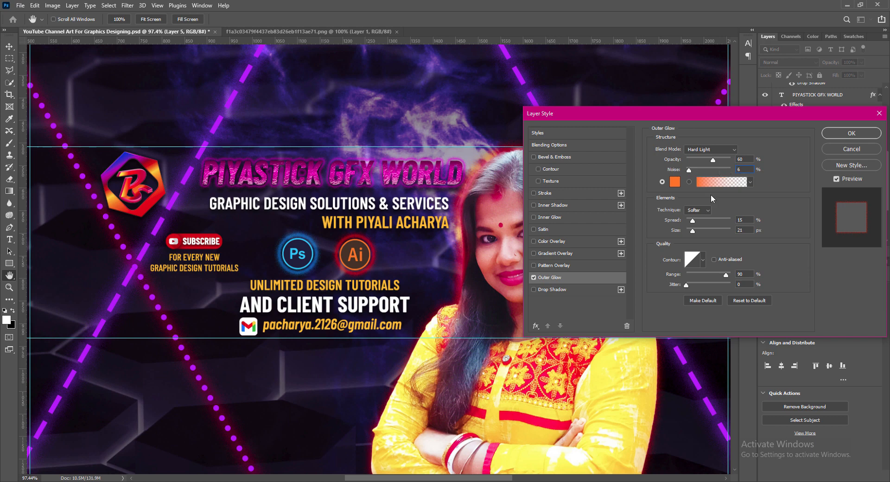
drag(691, 233, 695, 234)
double_click(742, 230)
text(15)
text(6)
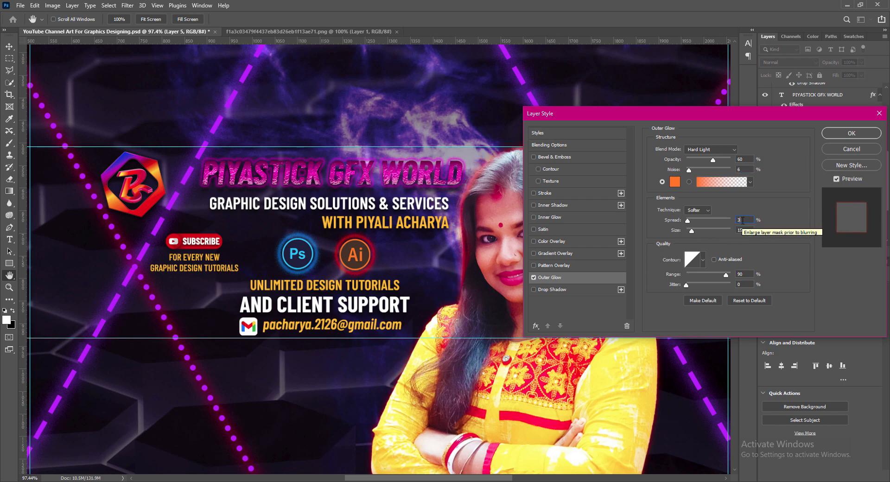
text(3)
double_click(739, 169)
click(844, 132)
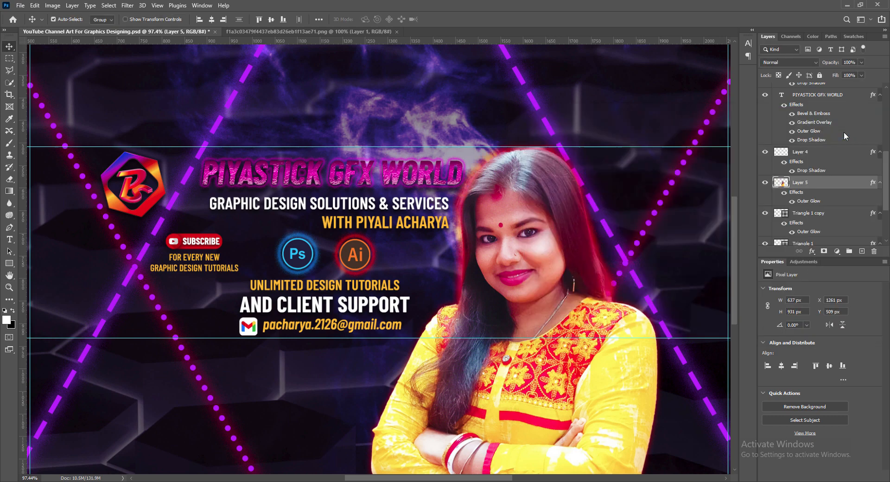
double_click(788, 187)
- Reduce the portrait's Outer Glow size to 10 and apply it
click(741, 230)
key(Down)
key(Down)
key(Down)
key(Down)
key(Down)
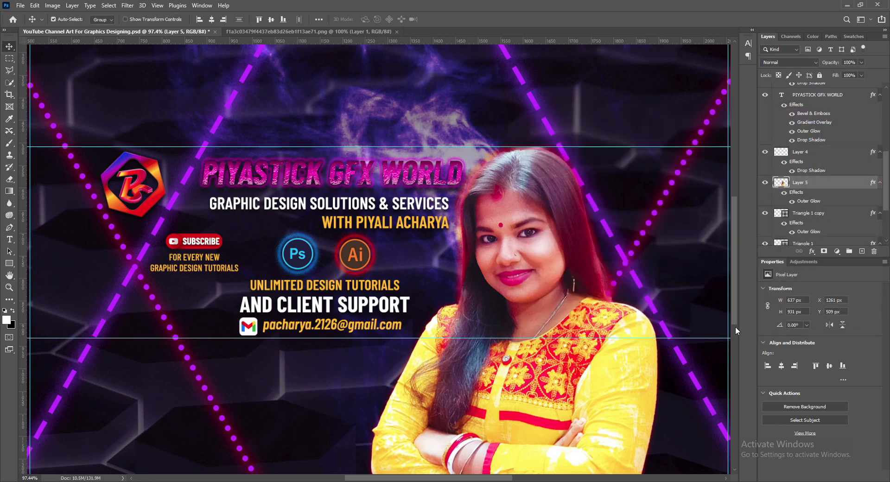
key(Return)
scroll(531, 271, down, 2)
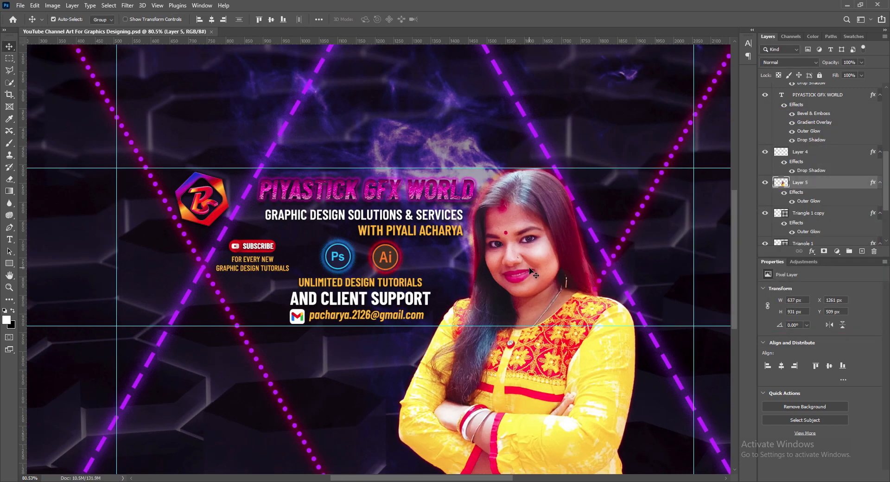
scroll(530, 272, up, 2)
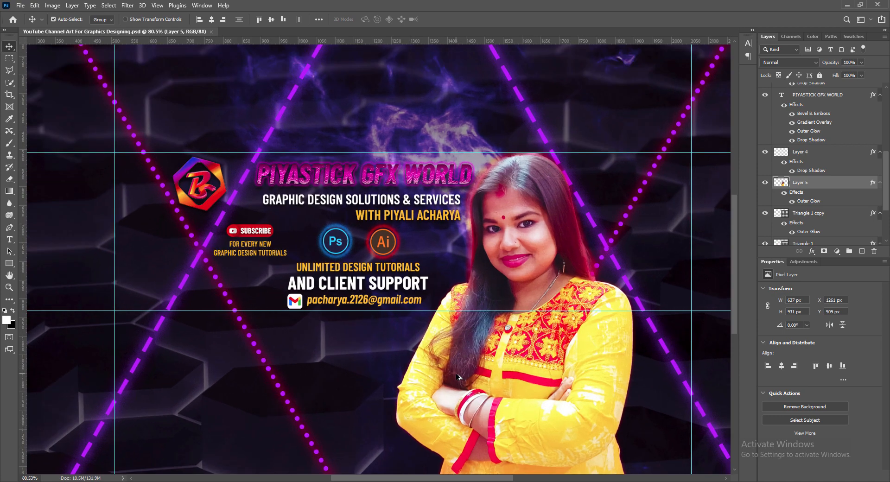
drag(468, 478, 463, 478)
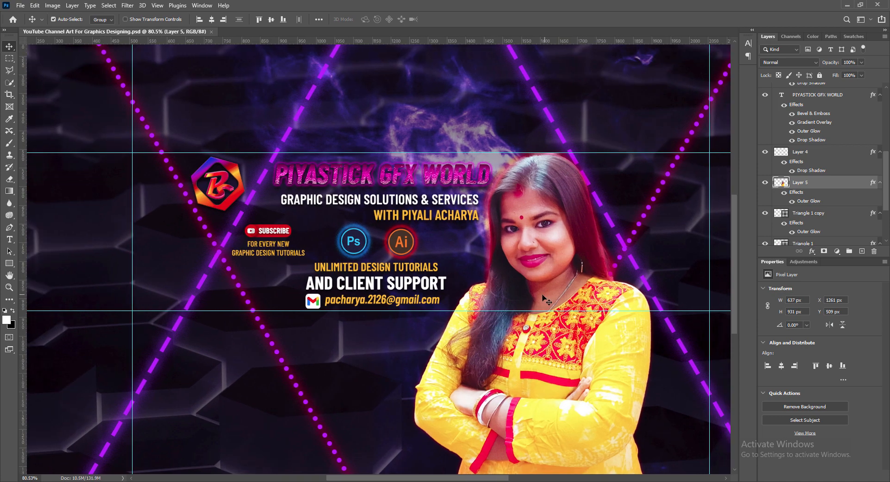
- Nudge the Gmail contact line slightly to the right
click(544, 343)
key(Right)
key(Right)
key(Right)
key(Right)
key(Right)
key(Right)
key(Right)
key(Right)
key(Right)
key(Right)
key(Right)
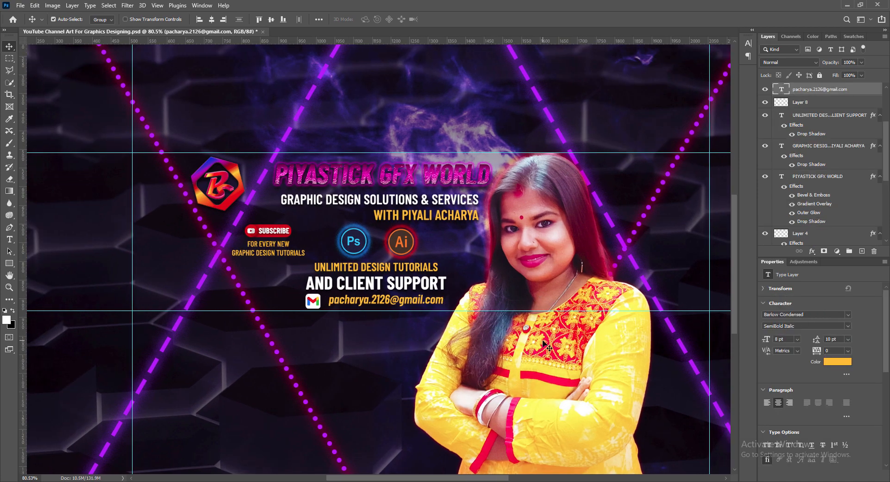
scroll(475, 331, down, 2)
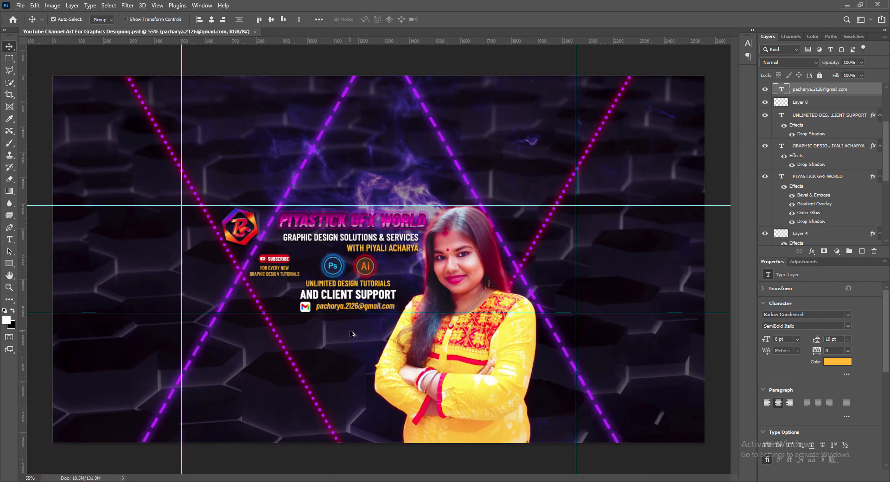
scroll(351, 328, up, 2)
scroll(398, 219, up, 2)
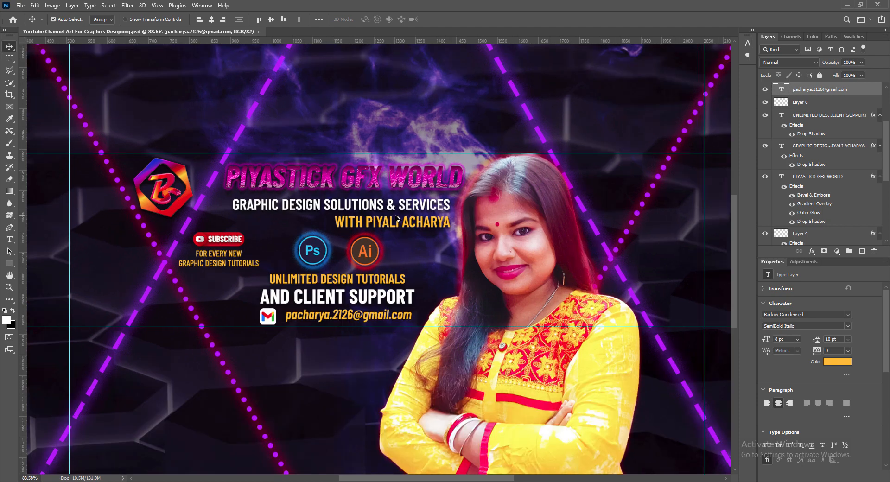
scroll(397, 219, down, 3)
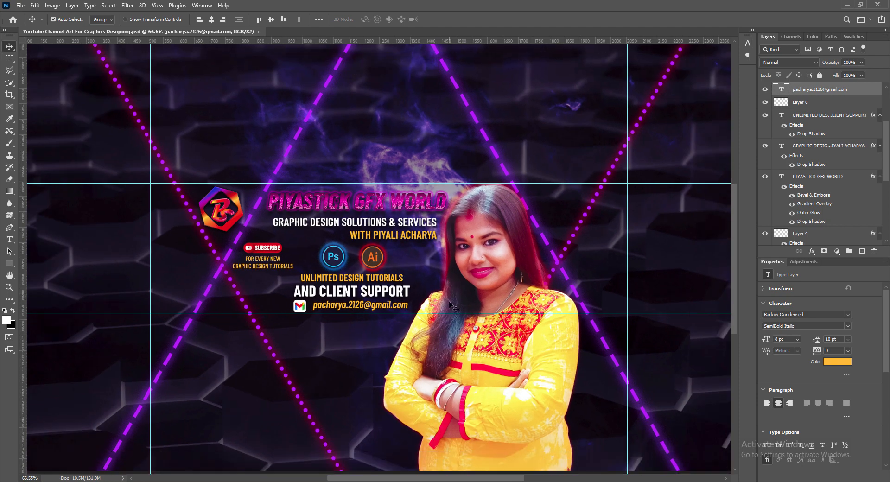
drag(455, 480, 450, 479)
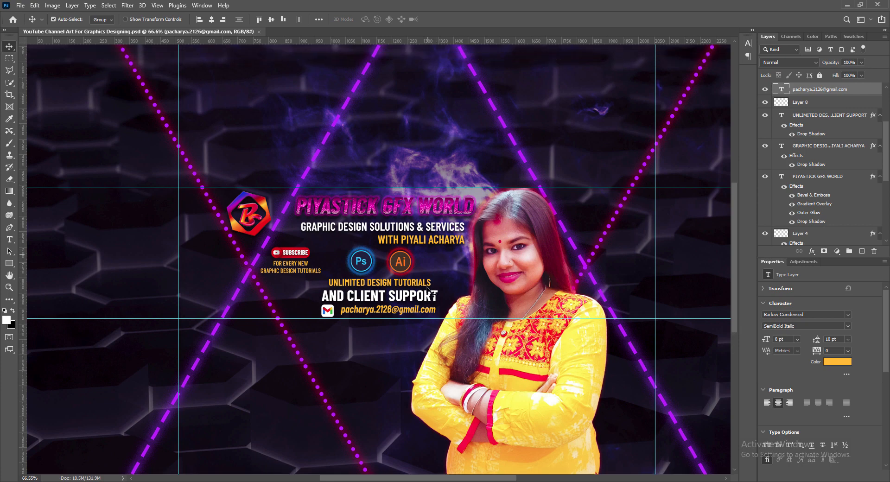
key(ctrl)
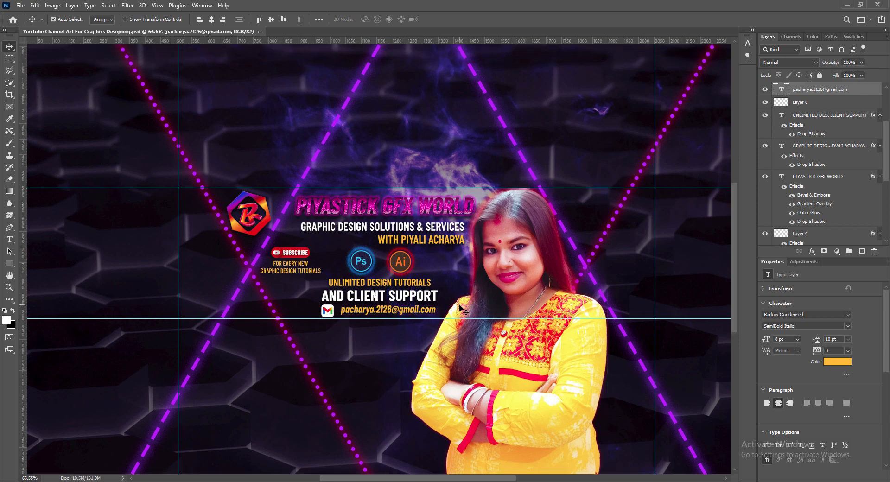